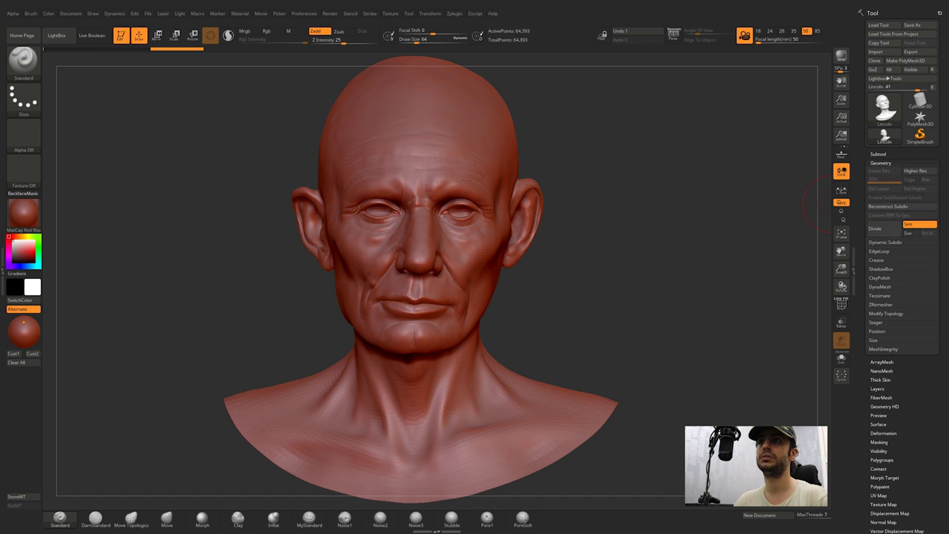
# Subdivide the bust mesh up to subdivision level 5 and collapse its geometry settings.
pyautogui.click(876, 228)
pyautogui.click(876, 229)
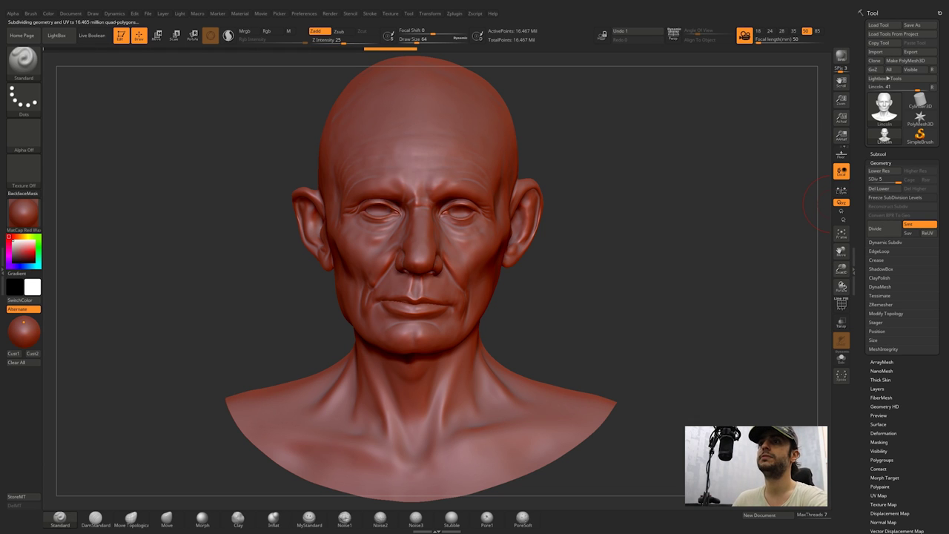
pyautogui.click(880, 163)
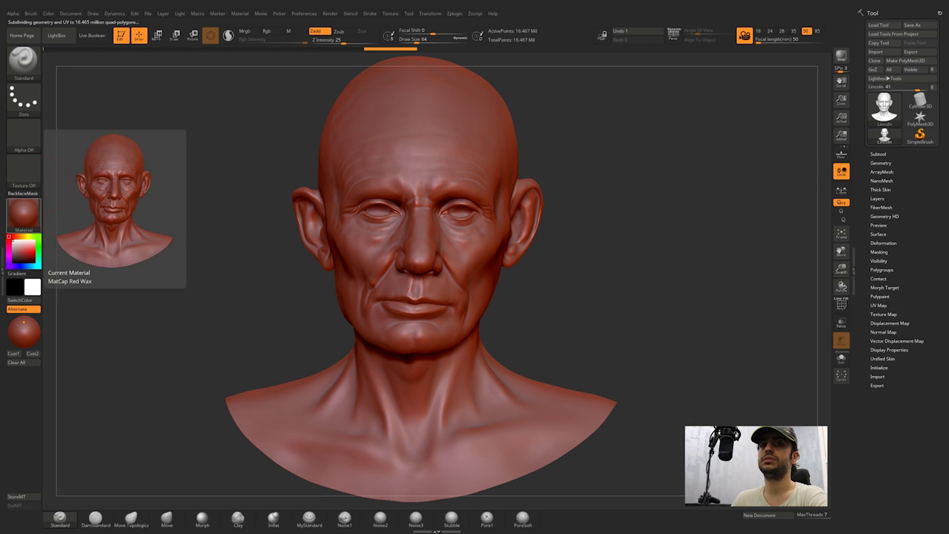
# Apply the SkinShade4 material to the bust and set the Standard brush to paint Rgb only, with Zadd off.
pyautogui.click(23, 213)
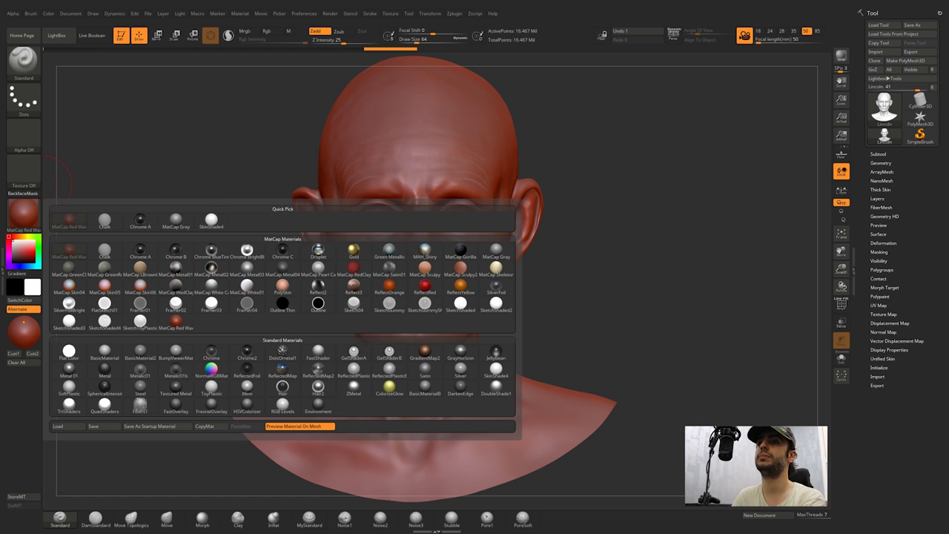
pyautogui.click(69, 351)
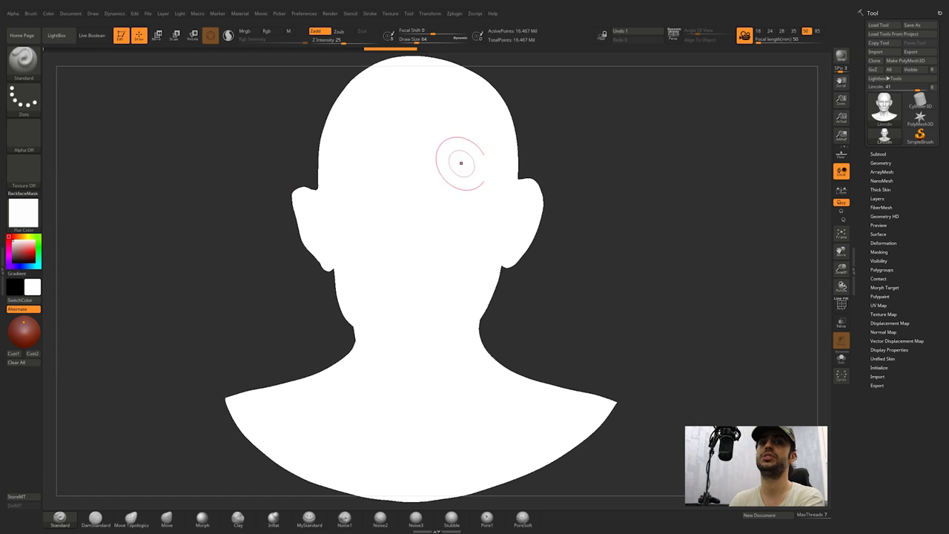
pyautogui.click(23, 213)
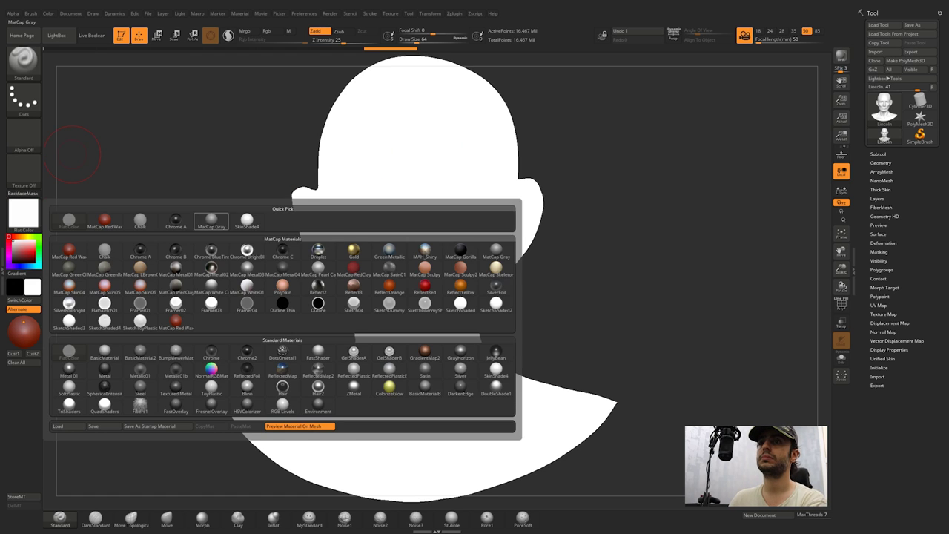
pyautogui.click(247, 220)
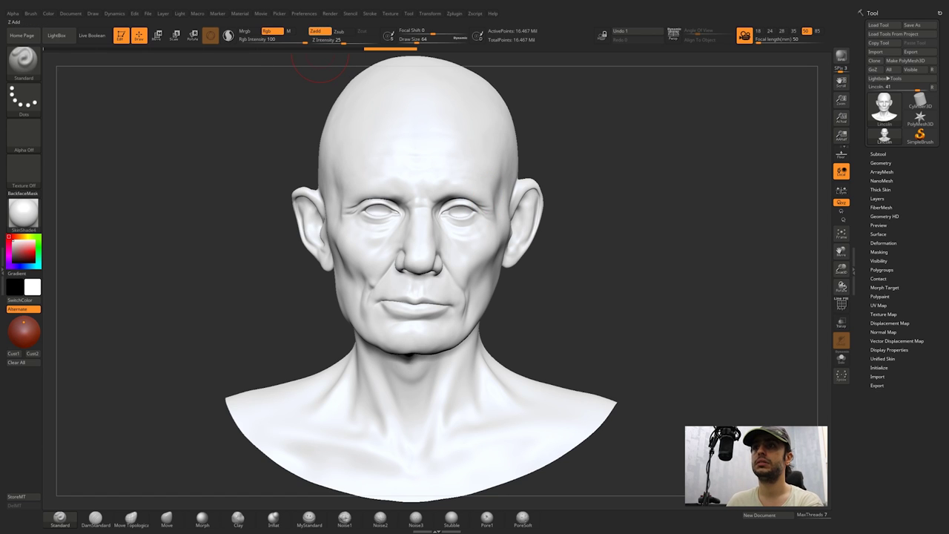
pyautogui.press('shift')
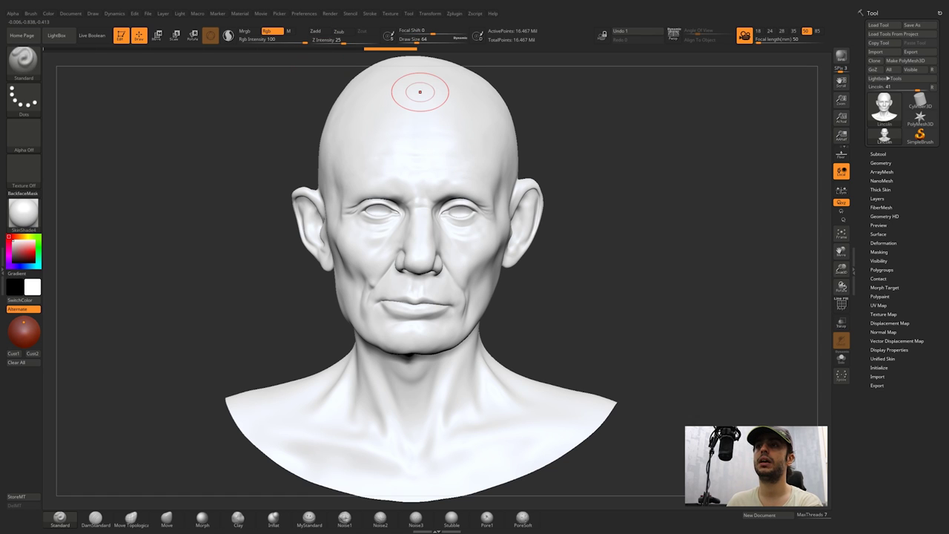
# Activate symmetry on the X axis and enable Posable Symmetry for the bust.
pyautogui.click(430, 13)
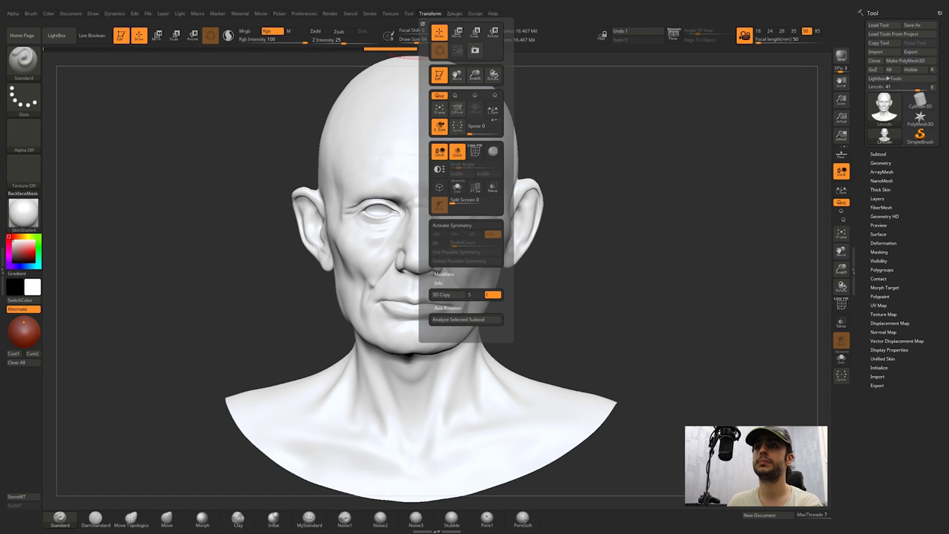
pyautogui.click(451, 225)
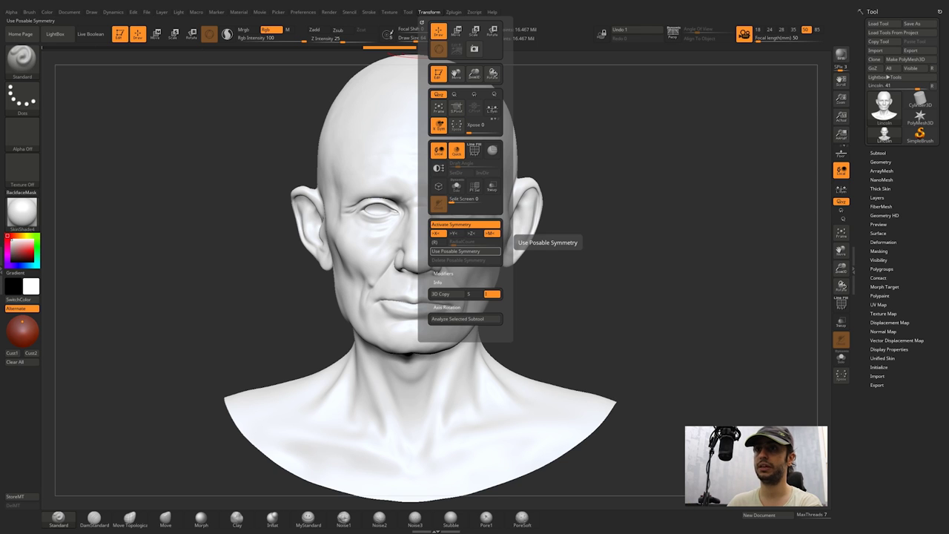
pyautogui.click(465, 251)
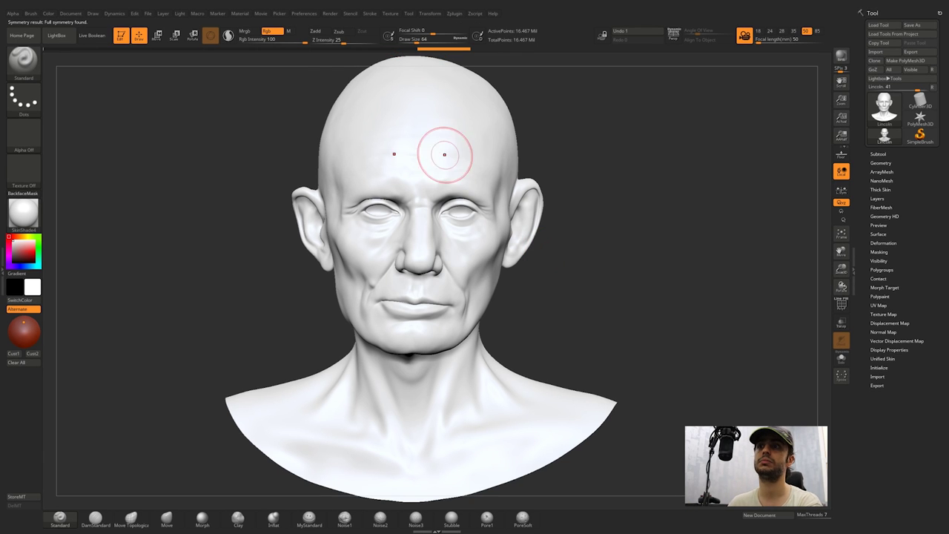
# Fill the bust with a skin base color of red 192, green 138 and blue 110.
pyautogui.click(24, 214)
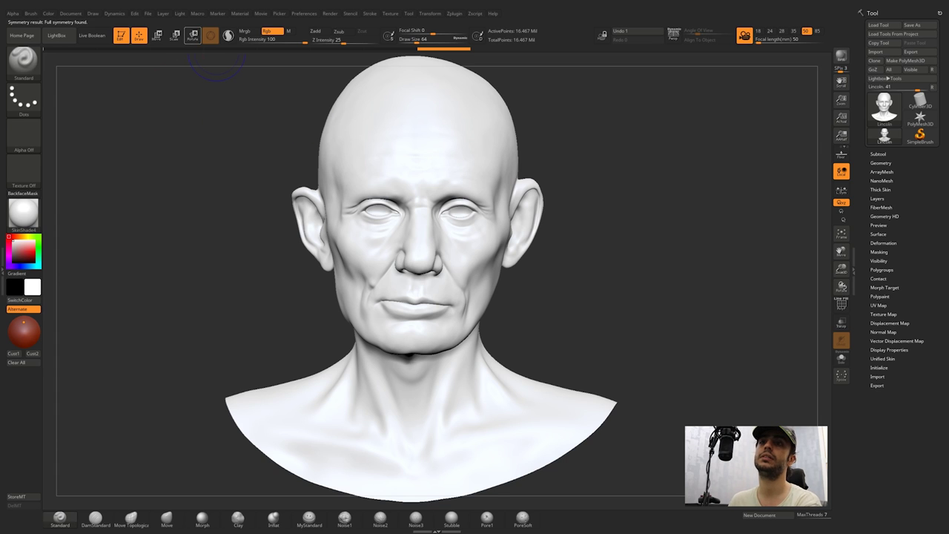
pyautogui.click(49, 13)
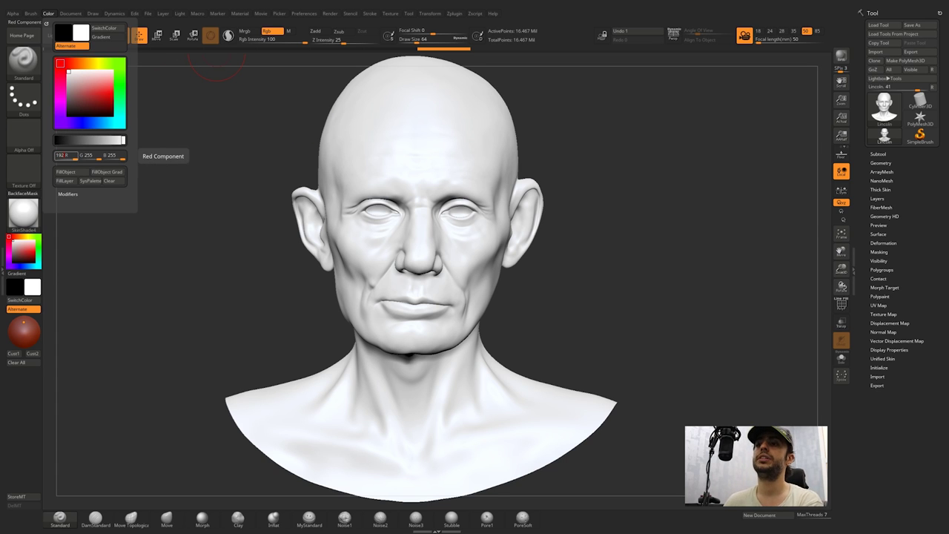
pyautogui.press('Tab')
pyautogui.write('1')
pyautogui.press('Tab')
pyautogui.write('114')
pyautogui.press('Return')
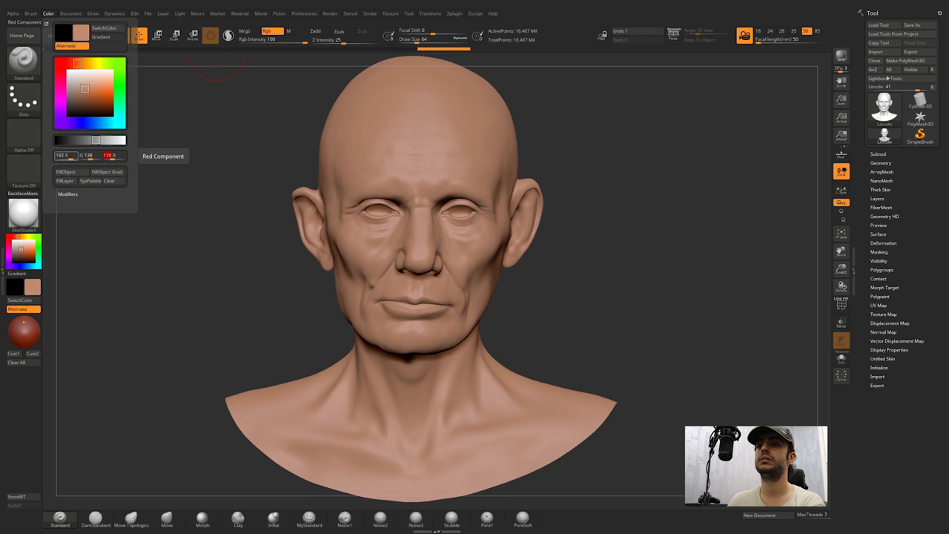
# Choose a yellowish tan of red 192, green 164 and blue 131 and brush it onto the forehead.
pyautogui.moveTo(383, 134)
pyautogui.mouseDown(button='right')
pyautogui.moveTo(376, 256)
pyautogui.moveTo(364, 191)
pyautogui.mouseUp(button='right')
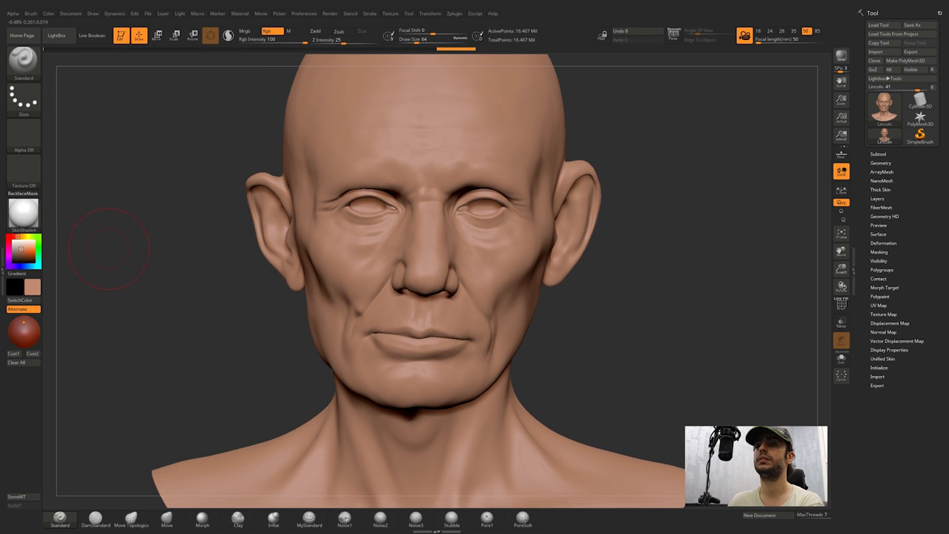
pyautogui.moveTo(31, 266)
pyautogui.click(64, 223)
pyautogui.click(59, 272)
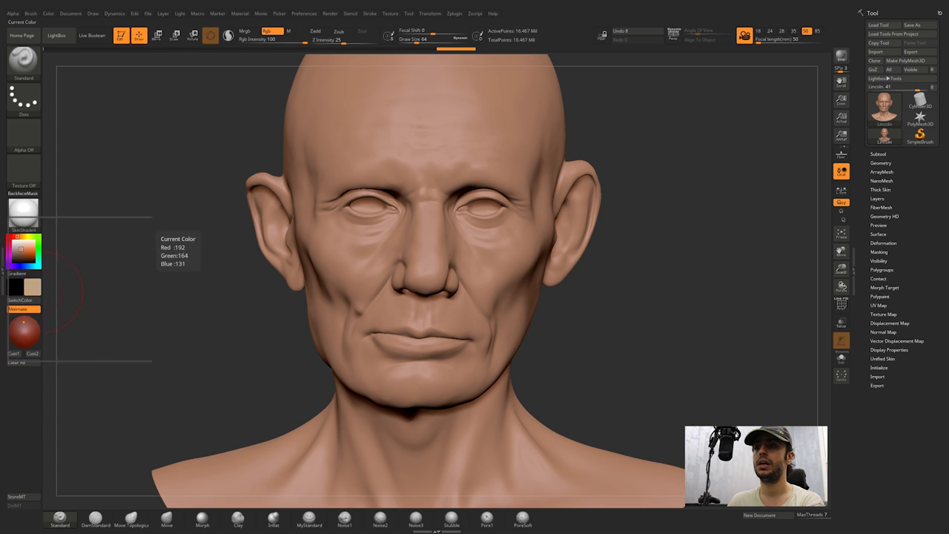
pyautogui.moveTo(347, 139)
pyautogui.keyDown('alt'); pyautogui.mouseDown(button='right')
pyautogui.moveTo(356, 195)
pyautogui.moveTo(337, 258)
pyautogui.mouseUp(button='right'); pyautogui.keyUp('alt')
pyautogui.moveTo(342, 279); pyautogui.dragTo(345, 220)
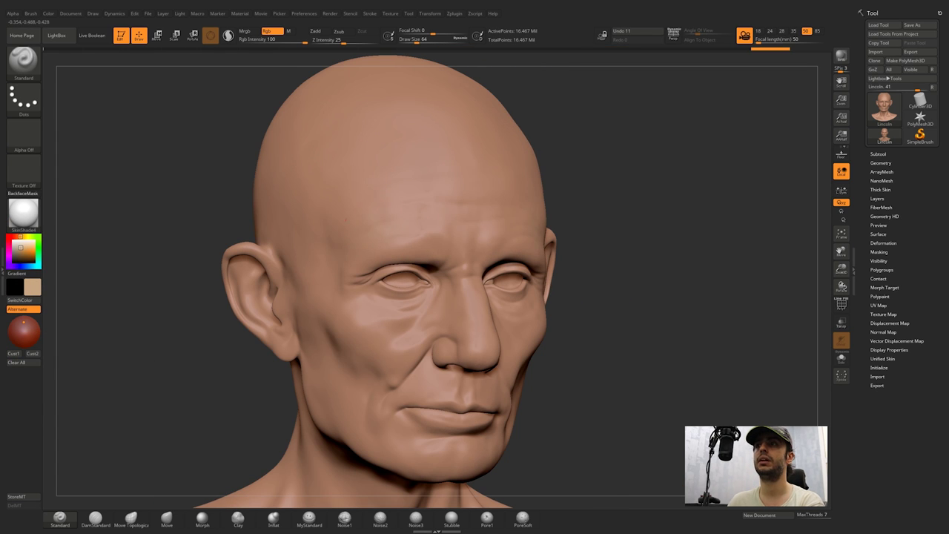
# Spread the yellowish tan over the forehead and the sides of the head.
pyautogui.moveTo(471, 226); pyautogui.dragTo(429, 196)
pyautogui.moveTo(429, 196)
pyautogui.mouseDown(button='right')
pyautogui.moveTo(455, 208)
pyautogui.moveTo(397, 187)
pyautogui.mouseUp(button='right')
pyautogui.moveTo(397, 186)
pyautogui.mouseDown()
pyautogui.moveTo(374, 184)
pyautogui.moveTo(348, 235)
pyautogui.mouseUp()
pyautogui.moveTo(349, 236)
pyautogui.mouseDown(button='right')
pyautogui.moveTo(290, 229)
pyautogui.moveTo(341, 223)
pyautogui.moveTo(430, 256)
pyautogui.mouseUp(button='right')
pyautogui.moveTo(430, 256); pyautogui.dragTo(438, 237)
pyautogui.moveTo(437, 238)
pyautogui.mouseDown(button='right')
pyautogui.moveTo(409, 247)
pyautogui.moveTo(414, 222)
pyautogui.mouseUp(button='right')
pyautogui.moveTo(471, 237)
pyautogui.mouseDown(button='right')
pyautogui.moveTo(452, 275)
pyautogui.moveTo(416, 284)
pyautogui.moveTo(454, 273)
pyautogui.moveTo(483, 277)
pyautogui.mouseUp(button='right')
pyautogui.moveTo(352, 292); pyautogui.dragTo(345, 280)
pyautogui.moveTo(345, 280)
pyautogui.mouseDown(button='right')
pyautogui.moveTo(386, 280)
pyautogui.moveTo(333, 271)
pyautogui.mouseUp(button='right')
pyautogui.moveTo(474, 270)
pyautogui.mouseDown(button='right')
pyautogui.moveTo(400, 268)
pyautogui.moveTo(419, 274)
pyautogui.mouseUp(button='right')
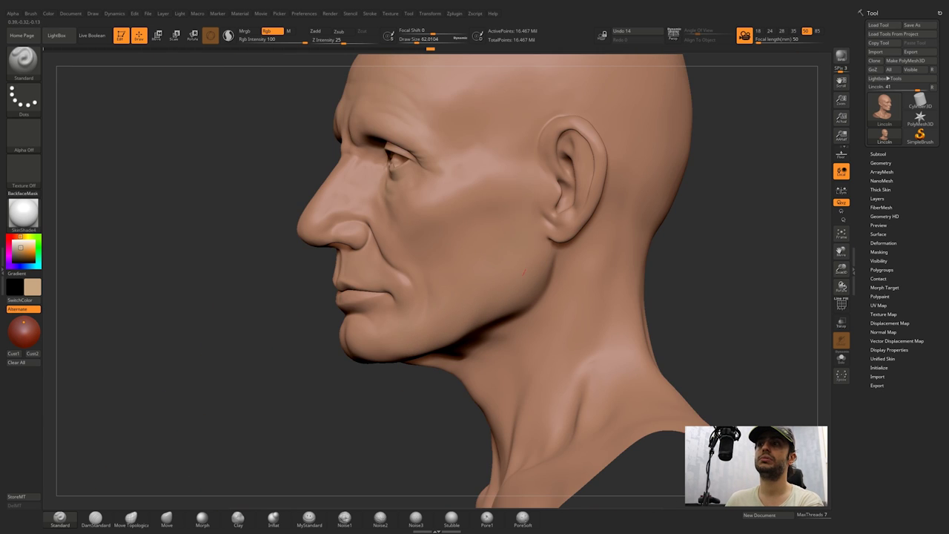
# Paint the yellowish tan along the jaw and chin, then enlarge the brush to about 97.
pyautogui.moveTo(460, 349); pyautogui.dragTo(469, 256, button='right')
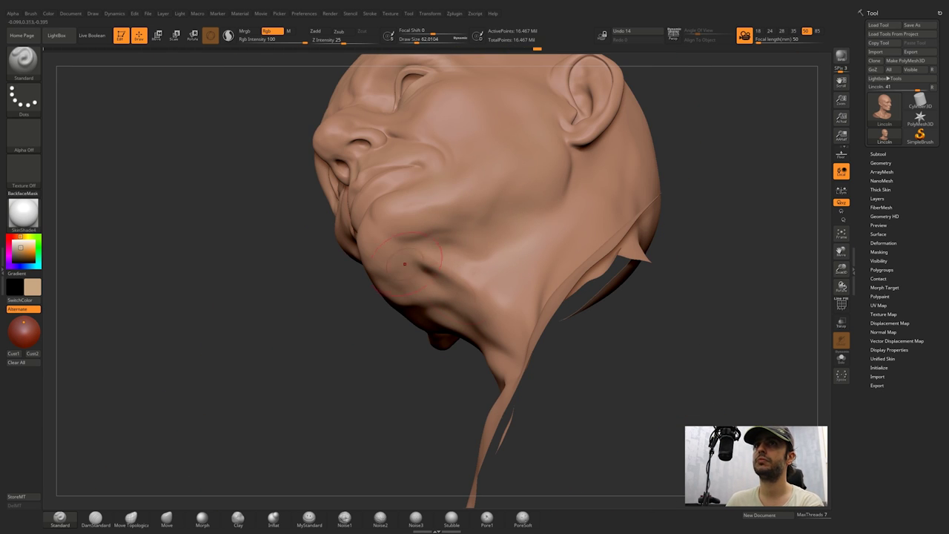
pyautogui.moveTo(407, 233); pyautogui.dragTo(428, 222, button='right')
pyautogui.moveTo(440, 271)
pyautogui.mouseDown(button='right')
pyautogui.moveTo(415, 334)
pyautogui.moveTo(504, 245)
pyautogui.moveTo(450, 208)
pyautogui.moveTo(504, 215)
pyautogui.mouseUp(button='right')
pyautogui.moveTo(380, 236)
pyautogui.mouseDown(button='right')
pyautogui.moveTo(460, 231)
pyautogui.moveTo(424, 229)
pyautogui.mouseUp(button='right')
pyautogui.press('space')
pyautogui.moveTo(389, 263); pyautogui.dragTo(395, 261)
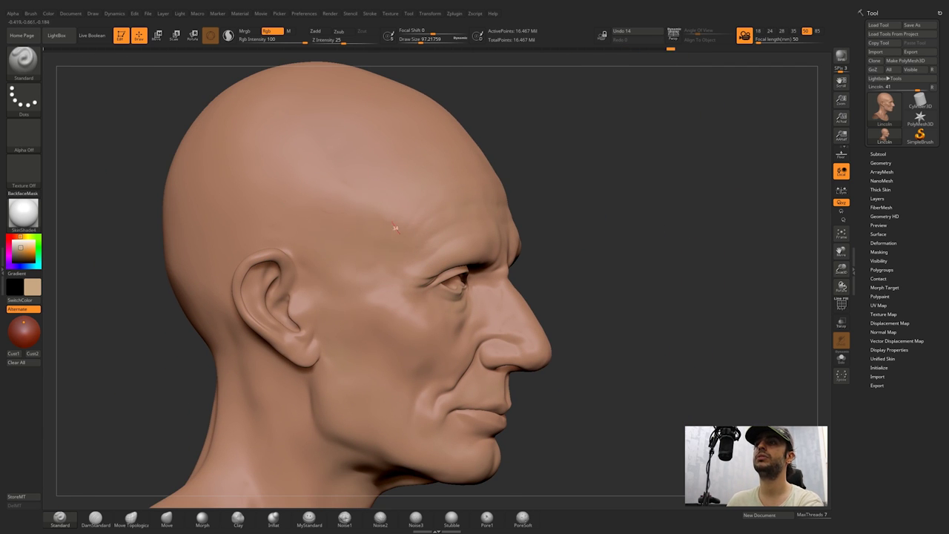
# Brush the yellowish tan over the temples and the side of the forehead, adjusting the brush size.
pyautogui.moveTo(408, 224)
pyautogui.mouseDown(button='right')
pyautogui.moveTo(519, 254)
pyautogui.moveTo(554, 200)
pyautogui.moveTo(475, 222)
pyautogui.moveTo(400, 222)
pyautogui.moveTo(426, 207)
pyautogui.mouseUp(button='right')
pyautogui.keyDown('ctrl'); pyautogui.moveTo(425, 207); pyautogui.dragTo(392, 292, button='right'); pyautogui.keyUp('ctrl')
pyautogui.press('space')
pyautogui.moveTo(396, 318); pyautogui.dragTo(382, 317)
pyautogui.moveTo(416, 304); pyautogui.dragTo(365, 299, button='right')
pyautogui.moveTo(409, 332)
pyautogui.mouseDown(button='right')
pyautogui.moveTo(377, 272)
pyautogui.moveTo(348, 285)
pyautogui.moveTo(451, 290)
pyautogui.moveTo(489, 311)
pyautogui.moveTo(450, 278)
pyautogui.moveTo(499, 244)
pyautogui.moveTo(502, 214)
pyautogui.mouseUp(button='right')
# Choose a darker, more muted tan and paint it over the forehead and around the eyes with a brush of about 35.
pyautogui.moveTo(267, 244)
pyautogui.mouseDown(button='right')
pyautogui.moveTo(334, 248)
pyautogui.moveTo(256, 248)
pyautogui.mouseUp(button='right')
pyautogui.moveTo(26, 254)
pyautogui.click(69, 221)
pyautogui.click(53, 284)
pyautogui.keyDown('alt'); pyautogui.moveTo(493, 224); pyautogui.dragTo(413, 141, button='right'); pyautogui.keyUp('alt')
pyautogui.keyDown('ctrl'); pyautogui.moveTo(413, 140); pyautogui.dragTo(452, 248, button='right'); pyautogui.keyUp('ctrl')
pyautogui.keyDown('ctrl'); pyautogui.moveTo(510, 254); pyautogui.dragTo(504, 189, button='right'); pyautogui.keyUp('ctrl')
pyautogui.moveTo(404, 289)
pyautogui.mouseDown(button='right')
pyautogui.moveTo(475, 296)
pyautogui.moveTo(478, 315)
pyautogui.mouseUp(button='right')
pyautogui.keyDown('ctrl'); pyautogui.moveTo(386, 222); pyautogui.dragTo(385, 178, button='right'); pyautogui.keyUp('ctrl')
pyautogui.moveTo(474, 244); pyautogui.dragTo(356, 241, button='right')
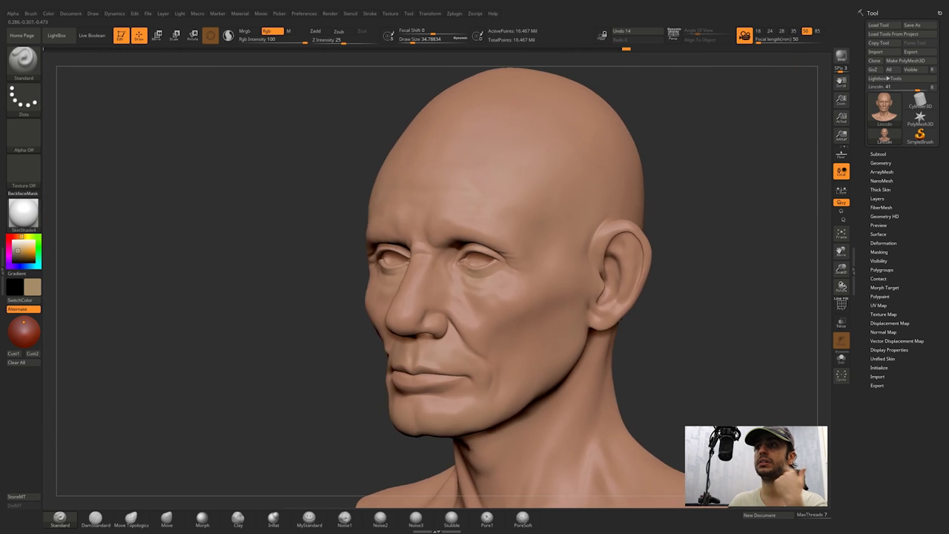
# Cover the top and sides of the scalp with the muted tan using a much larger brush of about 158.
pyautogui.keyDown('ctrl'); pyautogui.moveTo(497, 222); pyautogui.dragTo(498, 288, button='right'); pyautogui.keyUp('ctrl')
pyautogui.moveTo(393, 304); pyautogui.dragTo(436, 323, button='right')
pyautogui.moveTo(420, 202); pyautogui.dragTo(363, 207, button='right')
pyautogui.keyDown('ctrl'); pyautogui.moveTo(364, 208); pyautogui.dragTo(363, 119, button='right'); pyautogui.keyUp('ctrl')
pyautogui.moveTo(514, 234)
pyautogui.keyDown('alt'); pyautogui.mouseDown(button='right')
pyautogui.moveTo(429, 236)
pyautogui.moveTo(530, 241)
pyautogui.mouseUp(button='right'); pyautogui.keyUp('alt')
pyautogui.keyDown('alt'); pyautogui.moveTo(530, 241); pyautogui.dragTo(616, 323, button='right'); pyautogui.keyUp('alt')
pyautogui.moveTo(346, 242); pyautogui.dragTo(437, 241, button='right')
pyautogui.keyDown('alt'); pyautogui.moveTo(437, 241); pyautogui.dragTo(367, 186, button='right'); pyautogui.keyUp('alt')
pyautogui.moveTo(322, 310); pyautogui.dragTo(370, 360)
pyautogui.moveTo(385, 296); pyautogui.dragTo(345, 298, button='right')
pyautogui.moveTo(467, 81); pyautogui.dragTo(426, 108, button='right')
pyautogui.keyDown('alt'); pyautogui.moveTo(426, 108); pyautogui.dragTo(526, 209, button='right'); pyautogui.keyUp('alt')
pyautogui.moveTo(547, 355); pyautogui.dragTo(519, 327)
# Paint the back of the head down to the nape with the muted tan.
pyautogui.moveTo(415, 348); pyautogui.dragTo(504, 286, button='right')
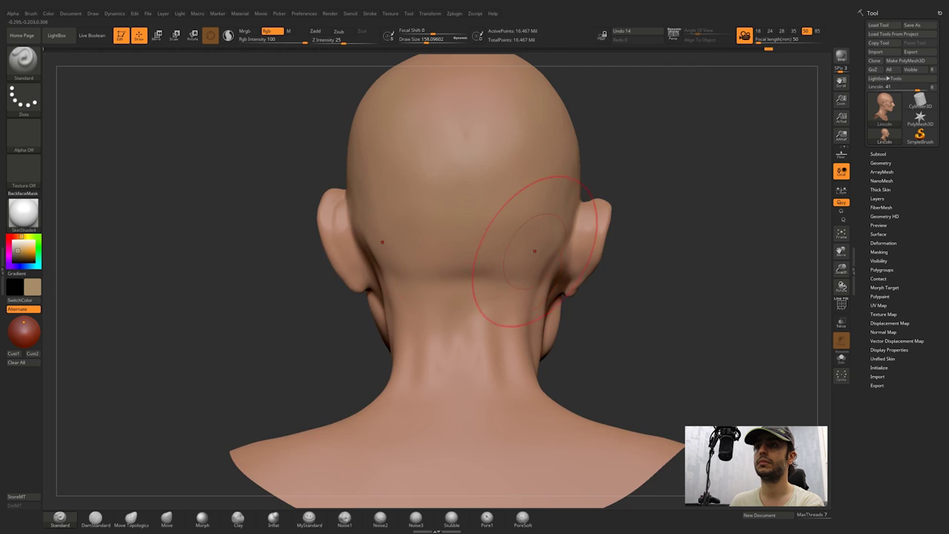
pyautogui.moveTo(504, 148); pyautogui.dragTo(509, 201, button='right')
pyautogui.moveTo(508, 201); pyautogui.dragTo(534, 230)
pyautogui.moveTo(563, 245)
pyautogui.mouseDown(button='right')
pyautogui.moveTo(584, 273)
pyautogui.moveTo(549, 356)
pyautogui.mouseUp(button='right')
pyautogui.moveTo(475, 130); pyautogui.dragTo(516, 184)
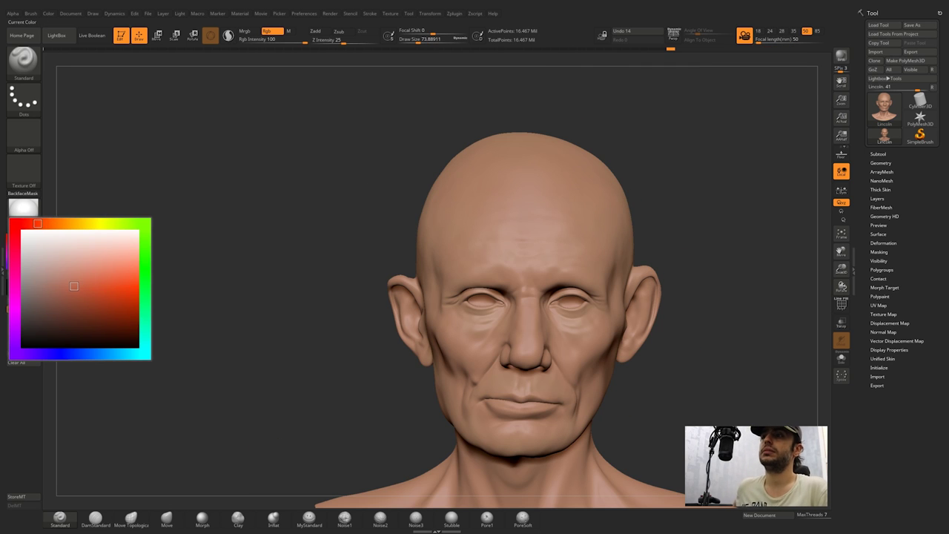
# Paint a saturated red tint on the nose and cheeks, reducing the brush size to about 37.
pyautogui.keyDown('ctrl'); pyautogui.moveTo(545, 339); pyautogui.dragTo(545, 404, button='right'); pyautogui.keyUp('ctrl')
pyautogui.keyDown('alt'); pyautogui.moveTo(475, 304); pyautogui.dragTo(528, 298, button='right'); pyautogui.keyUp('alt')
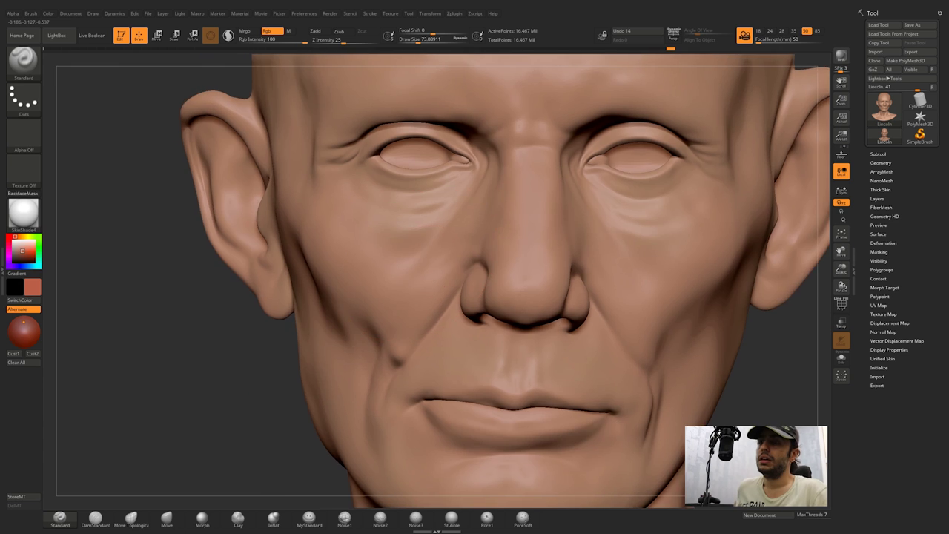
pyautogui.moveTo(459, 256); pyautogui.dragTo(538, 258, button='right')
pyautogui.press('space')
pyautogui.moveTo(420, 283); pyautogui.dragTo(412, 282)
pyautogui.moveTo(526, 260)
pyautogui.mouseDown(button='right')
pyautogui.moveTo(445, 259)
pyautogui.moveTo(557, 279)
pyautogui.moveTo(560, 256)
pyautogui.moveTo(438, 250)
pyautogui.moveTo(517, 248)
pyautogui.mouseUp(button='right')
# Choose a lighter pink and brush it over the nostrils and cheeks.
pyautogui.moveTo(33, 287)
pyautogui.moveTo(74, 283); pyautogui.dragTo(69, 271)
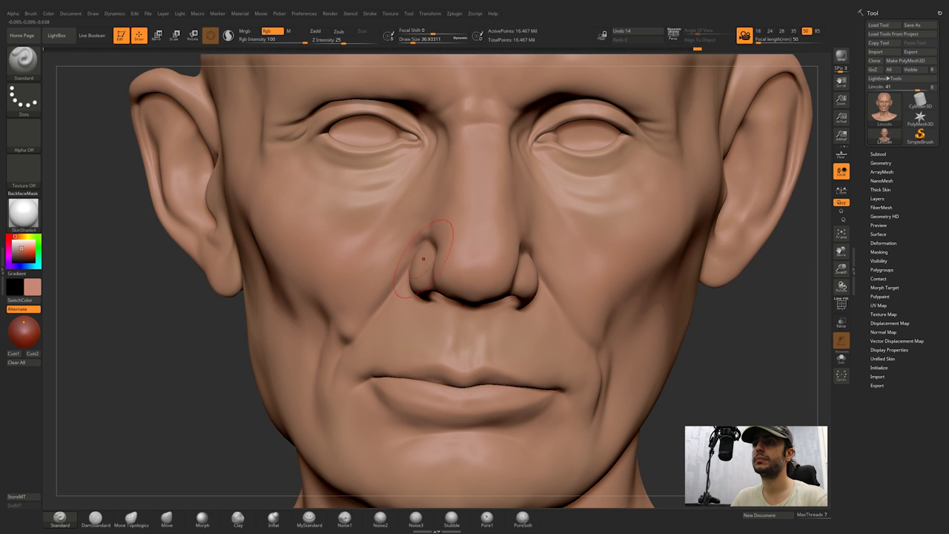
pyautogui.moveTo(540, 273)
pyautogui.mouseDown(button='right')
pyautogui.moveTo(511, 271)
pyautogui.moveTo(593, 271)
pyautogui.mouseUp(button='right')
pyautogui.moveTo(469, 343); pyautogui.dragTo(428, 307, button='right')
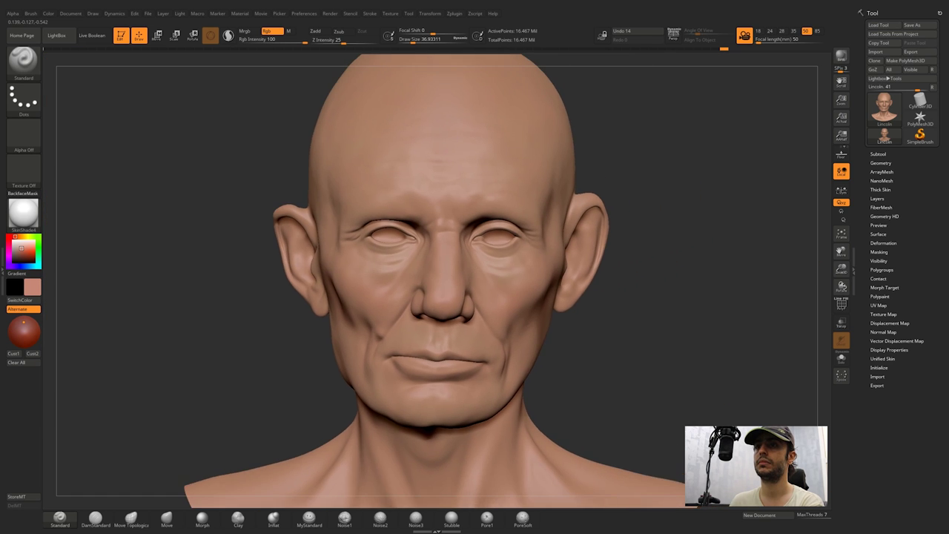
pyautogui.moveTo(474, 282); pyautogui.dragTo(448, 284, button='right')
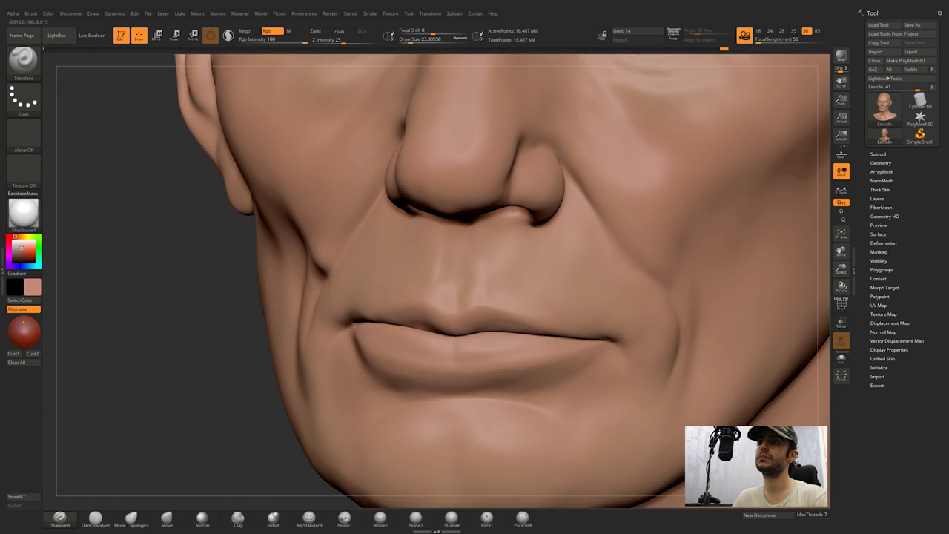
# Paint the upper and lower lips pink, changing the brush size from about 16 to 27.
pyautogui.moveTo(437, 312); pyautogui.dragTo(449, 318, button='right')
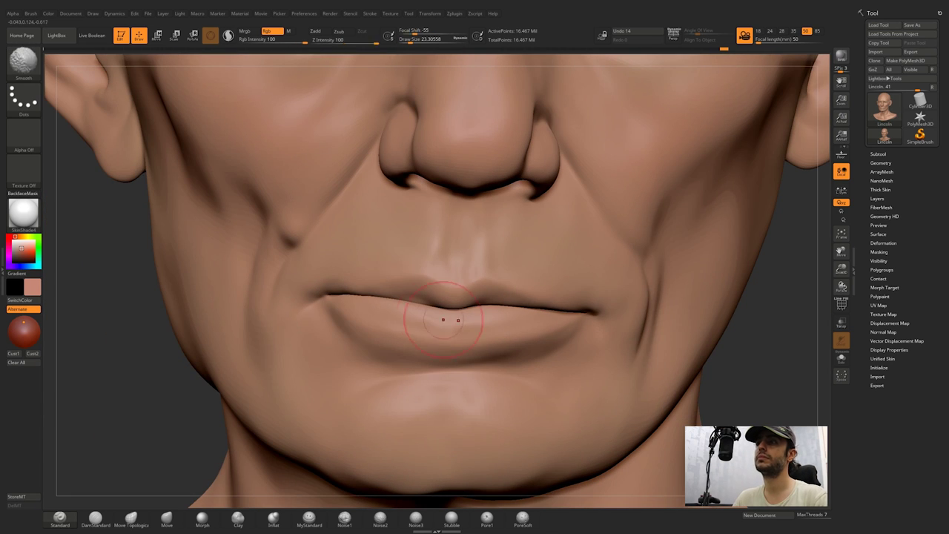
pyautogui.press('s')
pyautogui.moveTo(441, 311); pyautogui.dragTo(411, 313)
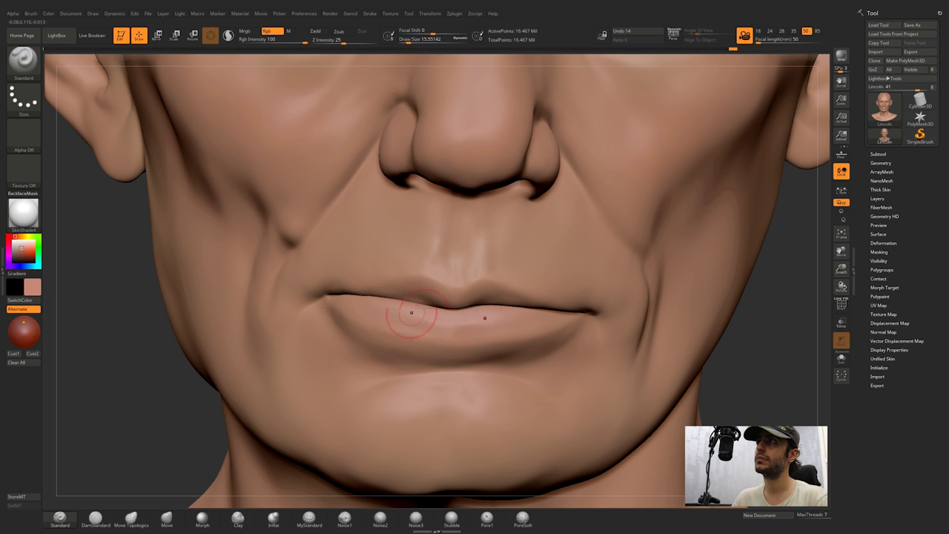
pyautogui.moveTo(466, 333); pyautogui.dragTo(454, 308, button='right')
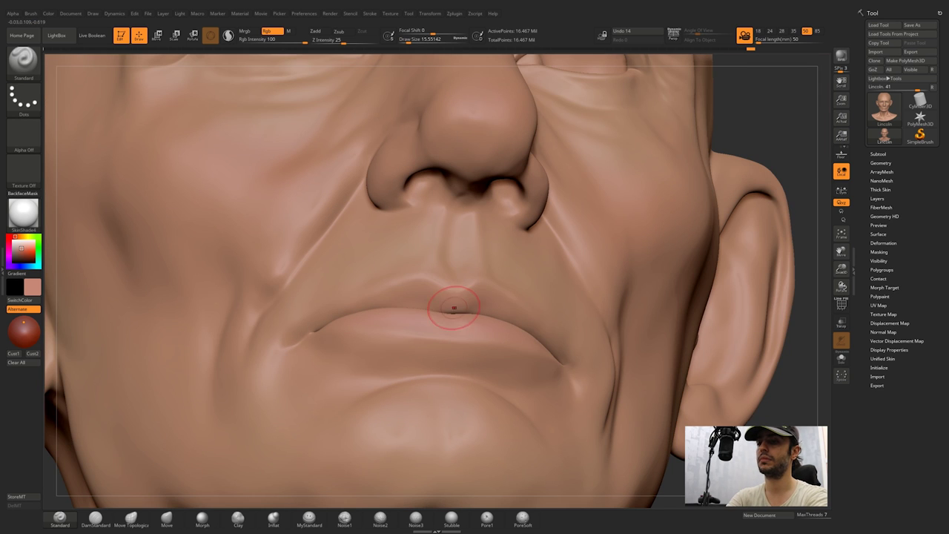
pyautogui.moveTo(338, 315); pyautogui.dragTo(459, 252, button='right')
pyautogui.moveTo(415, 281); pyautogui.dragTo(497, 282, button='right')
pyautogui.keyDown('ctrl'); pyautogui.moveTo(445, 245); pyautogui.dragTo(435, 311, button='right'); pyautogui.keyUp('ctrl')
pyautogui.press('s')
pyautogui.moveTo(378, 291); pyautogui.dragTo(400, 292)
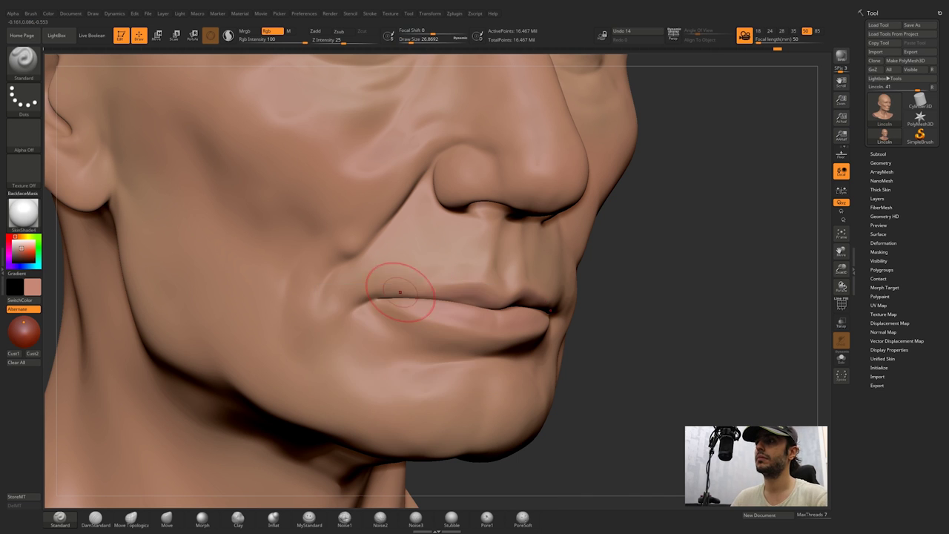
# Choose a deeper brownish red and strengthen the lip color with a brush of about 22.
pyautogui.moveTo(482, 270); pyautogui.dragTo(404, 273, button='right')
pyautogui.moveTo(25, 252)
pyautogui.click(75, 284)
pyautogui.moveTo(63, 286); pyautogui.dragTo(65, 287)
pyautogui.press('space')
pyautogui.moveTo(509, 298); pyautogui.dragTo(502, 299)
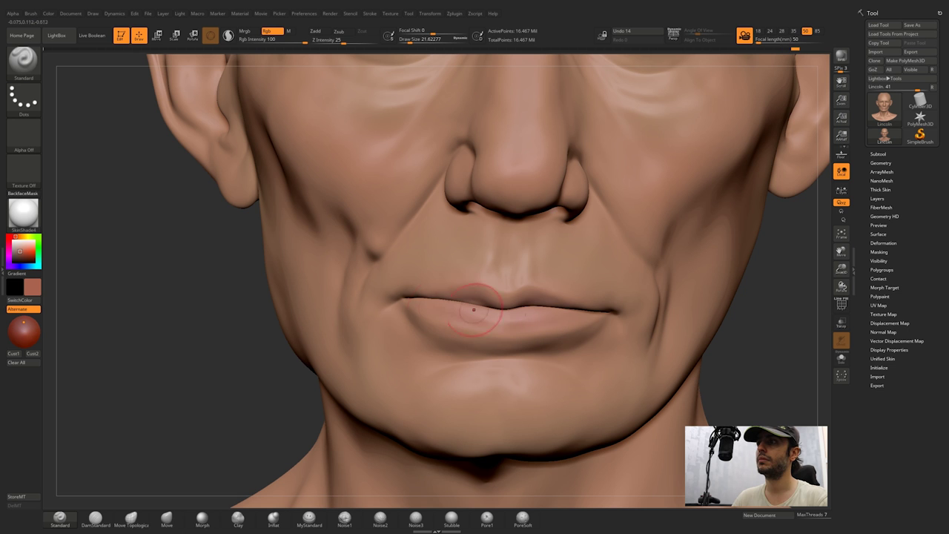
pyautogui.moveTo(469, 316); pyautogui.dragTo(504, 310, button='right')
pyautogui.press('space')
pyautogui.moveTo(479, 317); pyautogui.dragTo(477, 318)
pyautogui.moveTo(451, 316)
pyautogui.mouseDown(button='right')
pyautogui.moveTo(408, 270)
pyautogui.moveTo(453, 314)
pyautogui.moveTo(521, 275)
pyautogui.moveTo(468, 275)
pyautogui.moveTo(524, 281)
pyautogui.moveTo(499, 323)
pyautogui.mouseUp(button='right')
# Enlarge the brush to about 56 and blend the brownish red over the cheeks.
pyautogui.moveTo(433, 288); pyautogui.dragTo(501, 288, button='right')
pyautogui.press('space')
pyautogui.moveTo(435, 284); pyautogui.dragTo(441, 284)
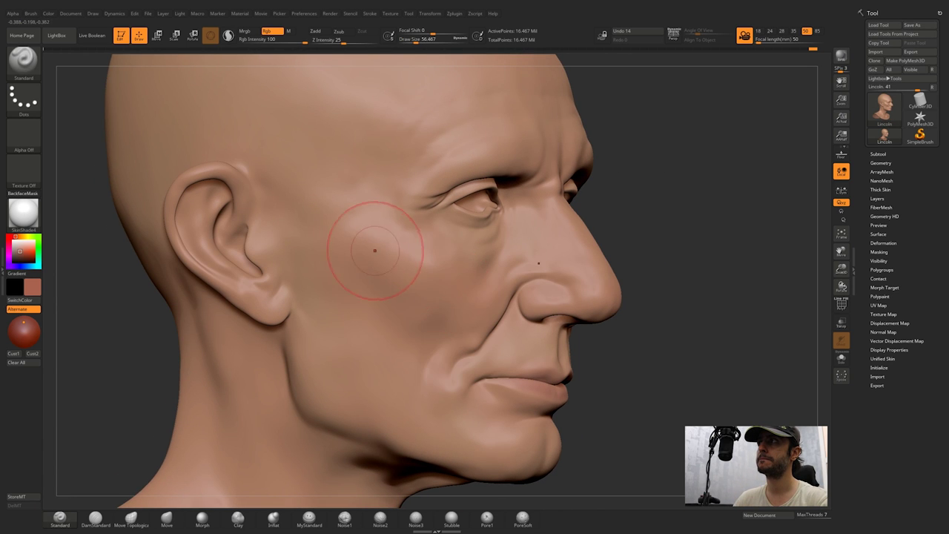
pyautogui.moveTo(508, 293)
pyautogui.mouseDown(button='right')
pyautogui.moveTo(464, 283)
pyautogui.moveTo(488, 290)
pyautogui.moveTo(502, 281)
pyautogui.mouseUp(button='right')
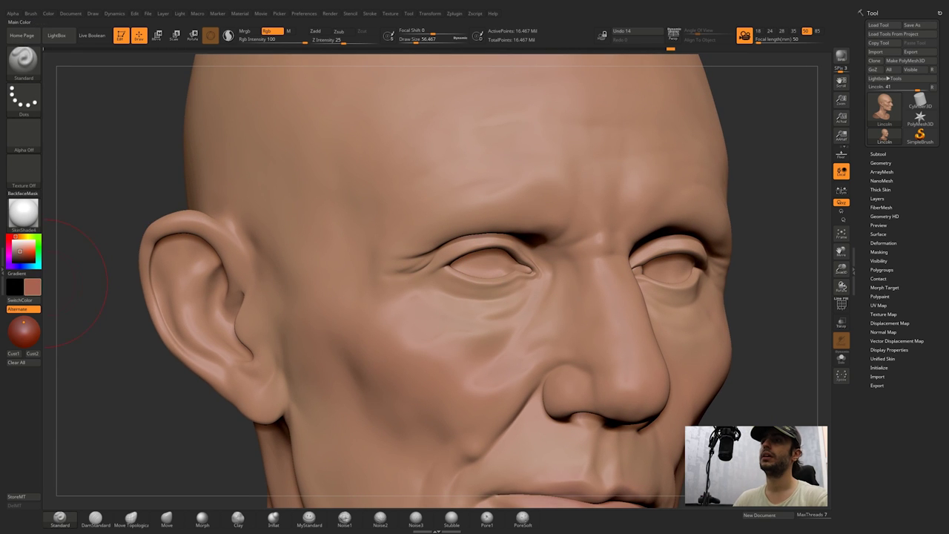
# Choose a muted purplish red, reduce the brush to about 23, and paint the skin around the eyes.
pyautogui.moveTo(27, 260)
pyautogui.click(29, 218)
pyautogui.click(54, 285)
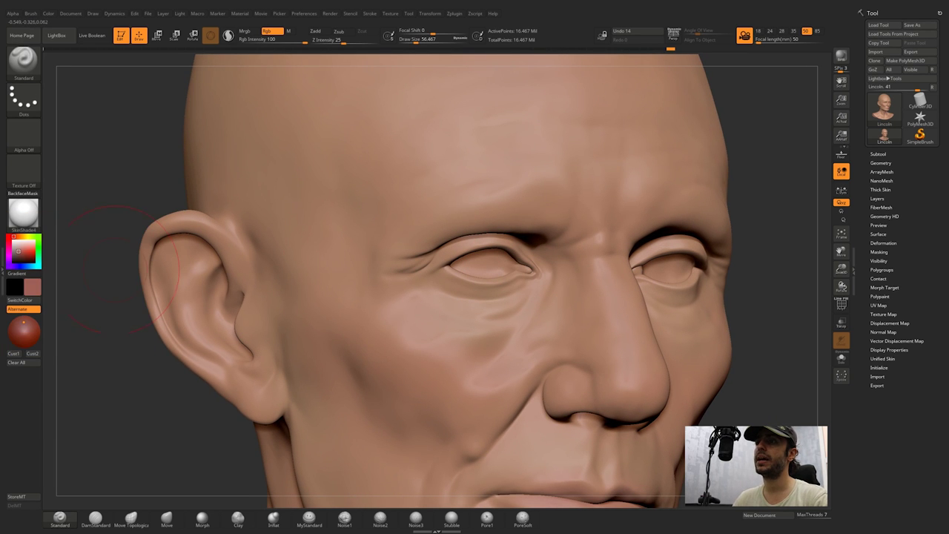
pyautogui.click(54, 281)
pyautogui.moveTo(520, 297)
pyautogui.mouseDown(button='right')
pyautogui.moveTo(478, 305)
pyautogui.moveTo(514, 326)
pyautogui.mouseUp(button='right')
pyautogui.press('space')
pyautogui.click(513, 314)
pyautogui.keyDown('ctrl'); pyautogui.moveTo(507, 278); pyautogui.dragTo(505, 286, button='right'); pyautogui.keyUp('ctrl')
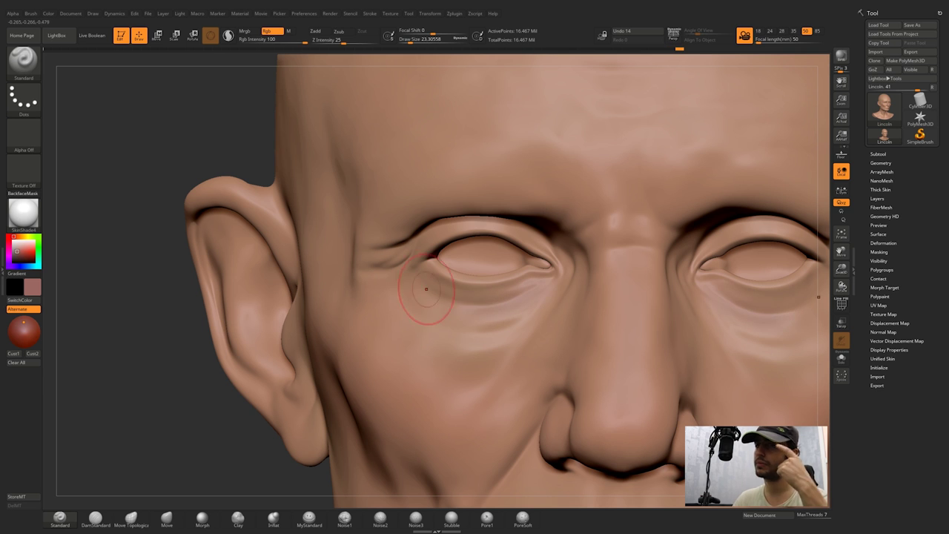
# Reduce the brush to about 17 and build up the purplish tone on the bags under the eyes.
pyautogui.moveTo(563, 276); pyautogui.dragTo(609, 279, button='right')
pyautogui.moveTo(511, 325)
pyautogui.mouseDown(button='right')
pyautogui.moveTo(551, 290)
pyautogui.moveTo(492, 290)
pyautogui.mouseUp(button='right')
pyautogui.press('space')
pyautogui.click(513, 282)
pyautogui.moveTo(529, 263)
pyautogui.mouseDown(button='right')
pyautogui.moveTo(540, 203)
pyautogui.moveTo(511, 252)
pyautogui.mouseUp(button='right')
pyautogui.press('space')
pyautogui.click(475, 230)
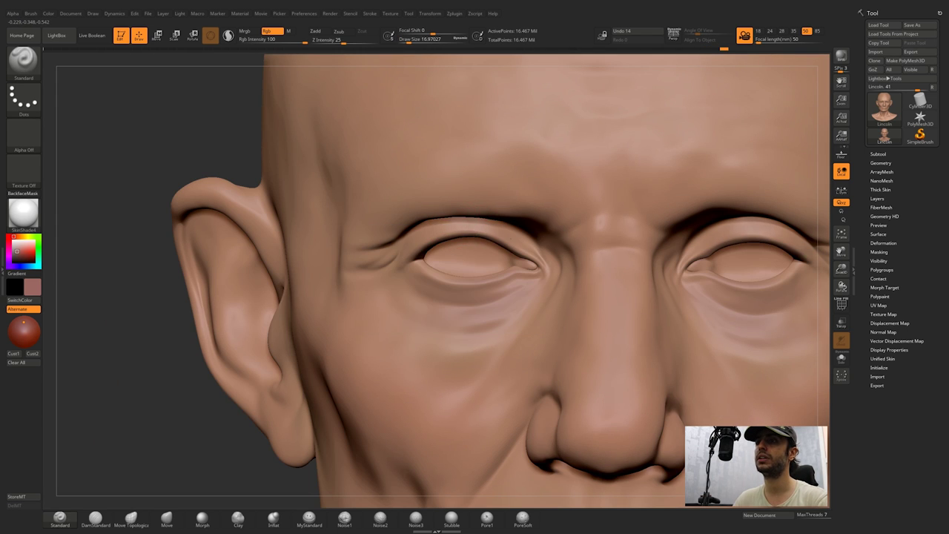
pyautogui.moveTo(426, 284); pyautogui.dragTo(396, 292)
# Brush the muted purplish red over the eyelids and around the eye corners from the side.
pyautogui.keyDown('ctrl'); pyautogui.moveTo(540, 294); pyautogui.dragTo(623, 230, button='right'); pyautogui.keyUp('ctrl')
pyautogui.moveTo(623, 230)
pyautogui.keyDown('alt'); pyautogui.mouseDown(button='right')
pyautogui.moveTo(578, 221)
pyautogui.moveTo(541, 198)
pyautogui.mouseUp(button='right'); pyautogui.keyUp('alt')
pyautogui.moveTo(542, 198); pyautogui.dragTo(679, 232, button='right')
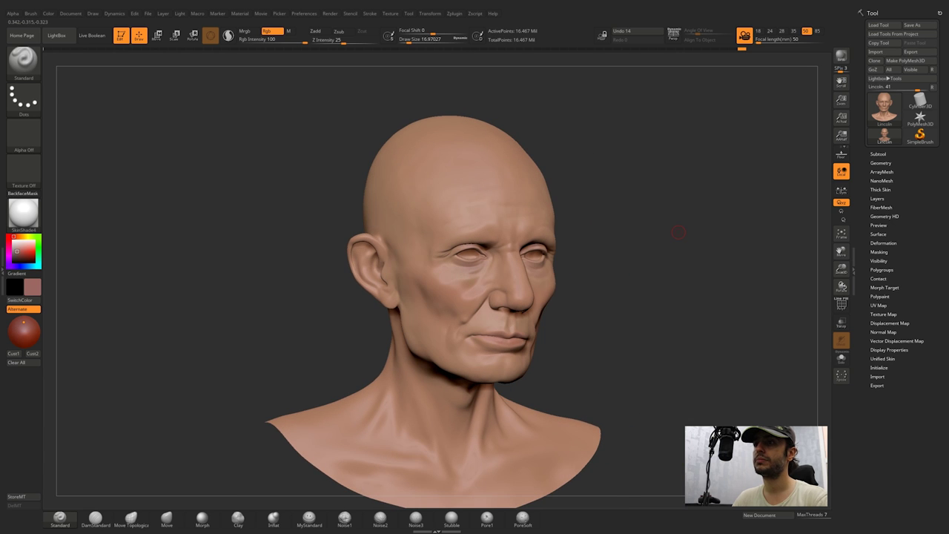
pyautogui.keyDown('ctrl'); pyautogui.moveTo(510, 260); pyautogui.dragTo(504, 333, button='right'); pyautogui.keyUp('ctrl')
pyautogui.moveTo(504, 334)
pyautogui.mouseDown(button='right')
pyautogui.moveTo(438, 326)
pyautogui.moveTo(438, 356)
pyautogui.mouseUp(button='right')
pyautogui.moveTo(434, 266); pyautogui.dragTo(492, 281)
pyautogui.keyDown('ctrl'); pyautogui.moveTo(519, 352); pyautogui.dragTo(697, 315, button='right'); pyautogui.keyUp('ctrl')
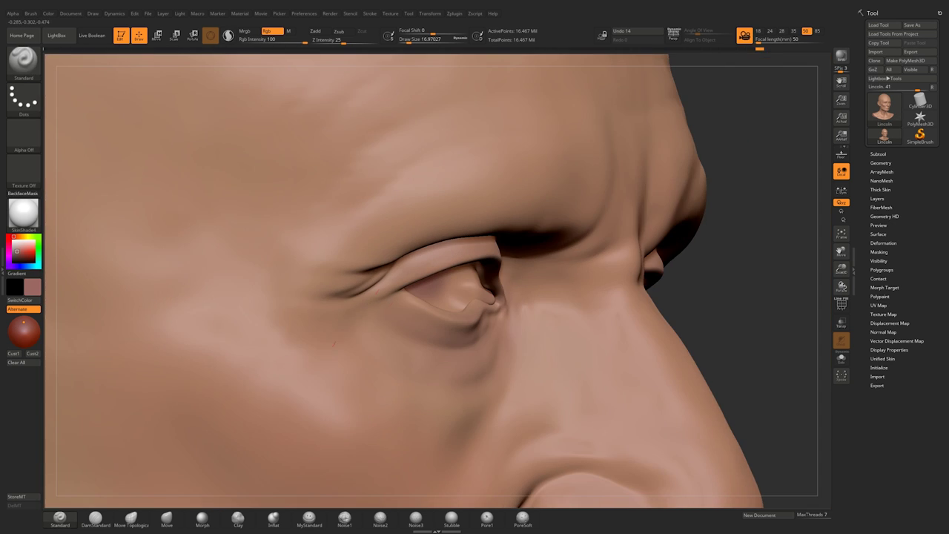
pyautogui.moveTo(373, 298); pyautogui.dragTo(311, 318, button='right')
pyautogui.moveTo(512, 297); pyautogui.dragTo(638, 208, button='right')
# Choose a brownish pink with red 180, green 119 and blue 97, and paint the eye openings.
pyautogui.moveTo(30, 269)
pyautogui.click(43, 224)
pyautogui.click(63, 286)
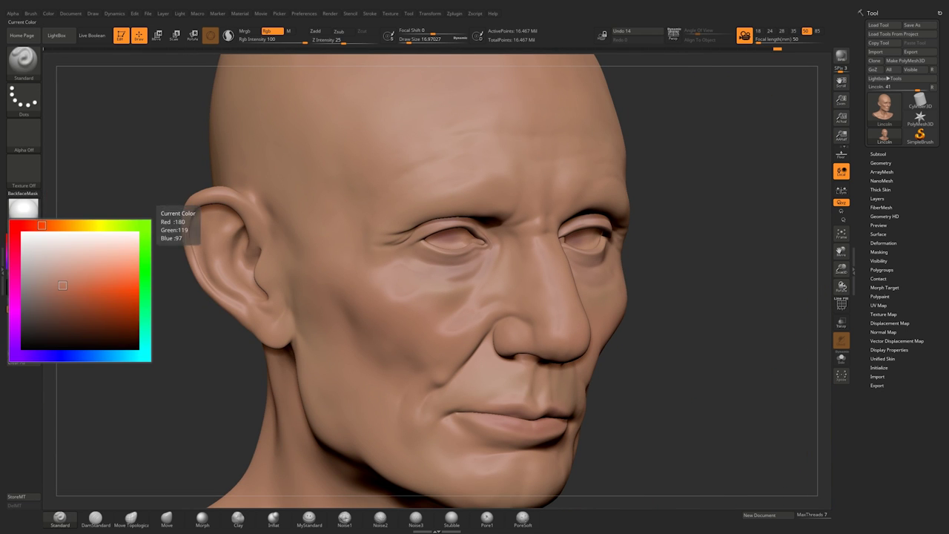
pyautogui.keyDown('ctrl'); pyautogui.moveTo(460, 233); pyautogui.dragTo(474, 327, button='right'); pyautogui.keyUp('ctrl')
pyautogui.moveTo(474, 326); pyautogui.dragTo(457, 336, button='right')
pyautogui.press('space')
pyautogui.click(484, 286)
pyautogui.moveTo(485, 286); pyautogui.dragTo(487, 286)
# Reduce the brush to about 4 and refine the brownish pink along the inner edge of the lower eyelid.
pyautogui.moveTo(453, 281)
pyautogui.mouseDown(button='right')
pyautogui.moveTo(475, 311)
pyautogui.moveTo(465, 255)
pyautogui.moveTo(456, 311)
pyautogui.moveTo(445, 297)
pyautogui.moveTo(512, 222)
pyautogui.moveTo(545, 321)
pyautogui.moveTo(534, 363)
pyautogui.mouseUp(button='right')
pyautogui.keyDown('ctrl'); pyautogui.moveTo(533, 363); pyautogui.dragTo(476, 392, button='right'); pyautogui.keyUp('ctrl')
pyautogui.press('space')
pyautogui.click(502, 344)
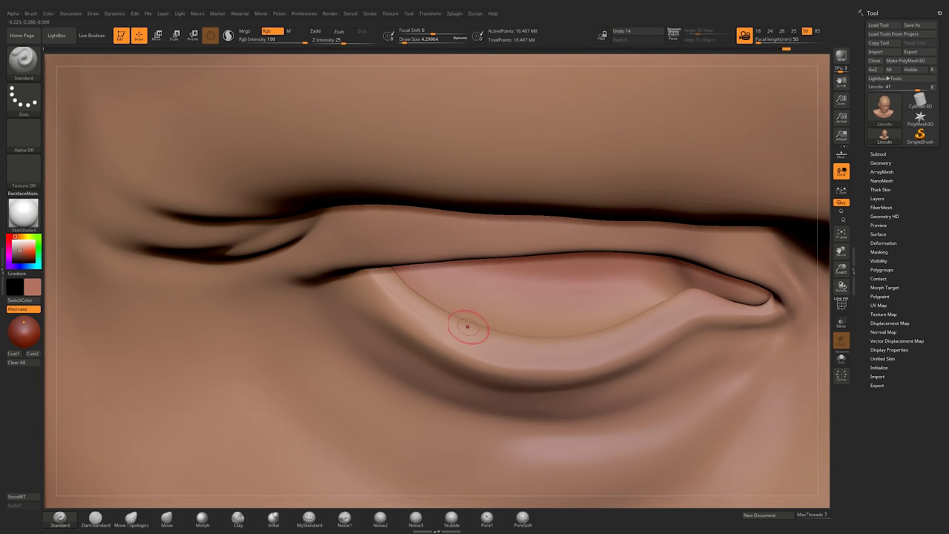
# Enlarge the brush to about 10.5 and paint the brownish pink along the edges of the lips.
pyautogui.moveTo(503, 343)
pyautogui.mouseDown(button='right')
pyautogui.moveTo(536, 312)
pyautogui.moveTo(505, 212)
pyautogui.moveTo(599, 299)
pyautogui.moveTo(578, 326)
pyautogui.moveTo(552, 245)
pyautogui.moveTo(563, 320)
pyautogui.moveTo(525, 389)
pyautogui.mouseUp(button='right')
pyautogui.press('space')
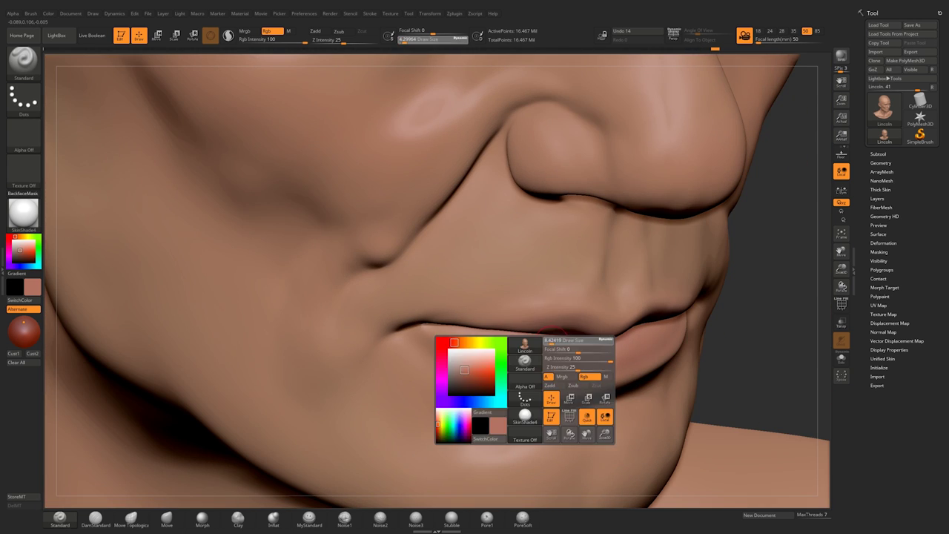
pyautogui.click(568, 358)
pyautogui.moveTo(568, 357)
pyautogui.mouseDown(button='right')
pyautogui.moveTo(630, 353)
pyautogui.moveTo(512, 345)
pyautogui.mouseUp(button='right')
pyautogui.moveTo(809, 243); pyautogui.dragTo(727, 248, button='right')
pyautogui.moveTo(583, 326); pyautogui.dragTo(511, 308, button='right')
# Choose a light tan color and brush it over the skin between the upper lip and the nose.
pyautogui.moveTo(15, 237); pyautogui.dragTo(18, 236)
pyautogui.click(20, 248)
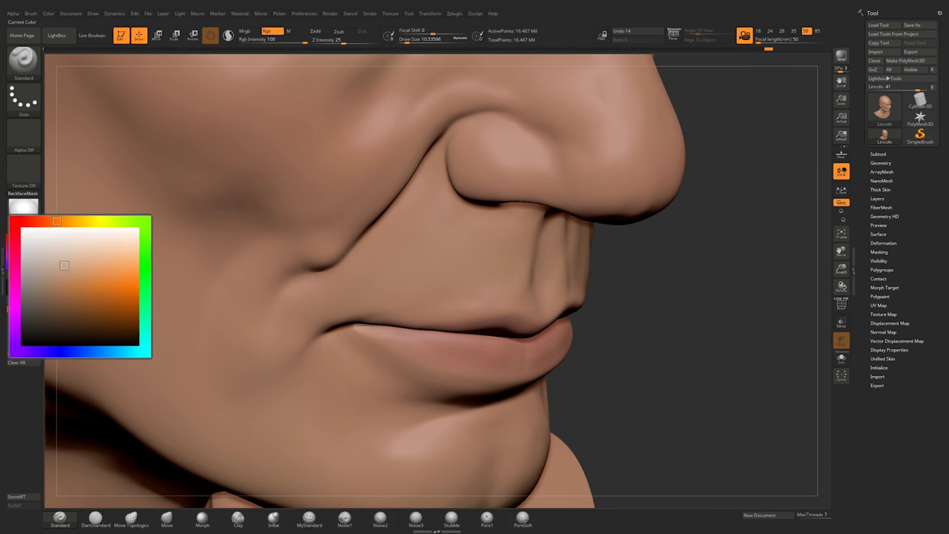
pyautogui.rightClick(492, 295)
pyautogui.moveTo(516, 292); pyautogui.dragTo(520, 288)
pyautogui.moveTo(520, 287); pyautogui.dragTo(415, 300, button='right')
pyautogui.keyDown('ctrl'); pyautogui.moveTo(696, 293); pyautogui.dragTo(590, 365, button='right'); pyautogui.keyUp('ctrl')
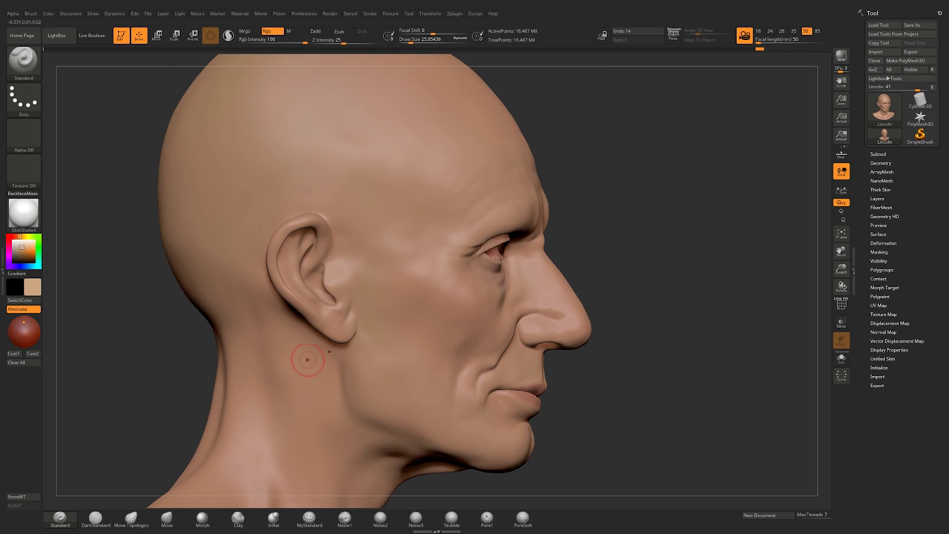
# Choose a stronger reddish orange and paint the inner hollows of the ear with a brush of about 14.
pyautogui.click(26, 252)
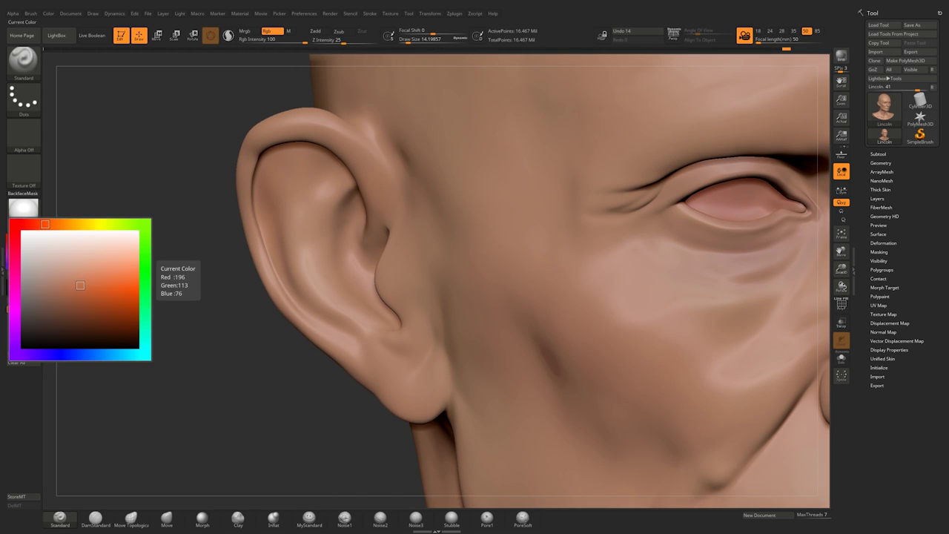
pyautogui.click(84, 287)
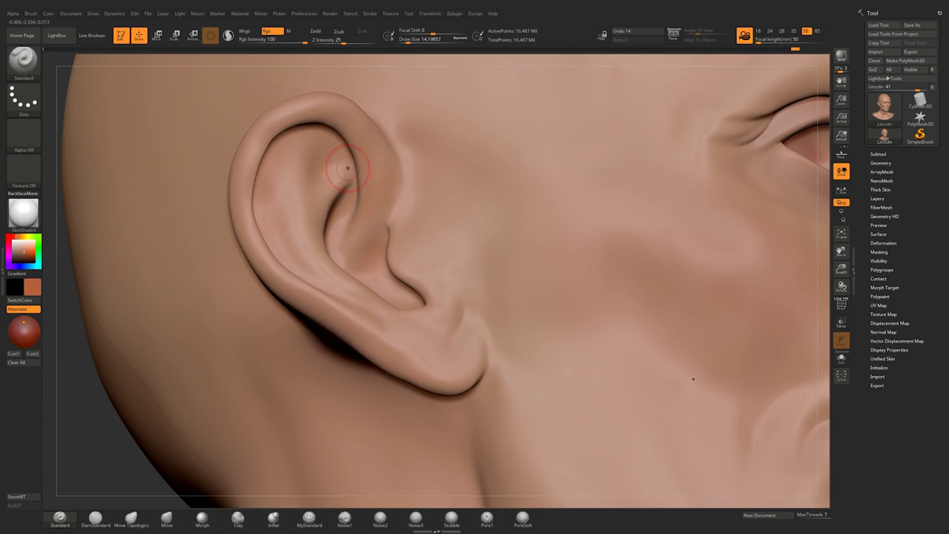
pyautogui.moveTo(375, 233); pyautogui.dragTo(381, 241)
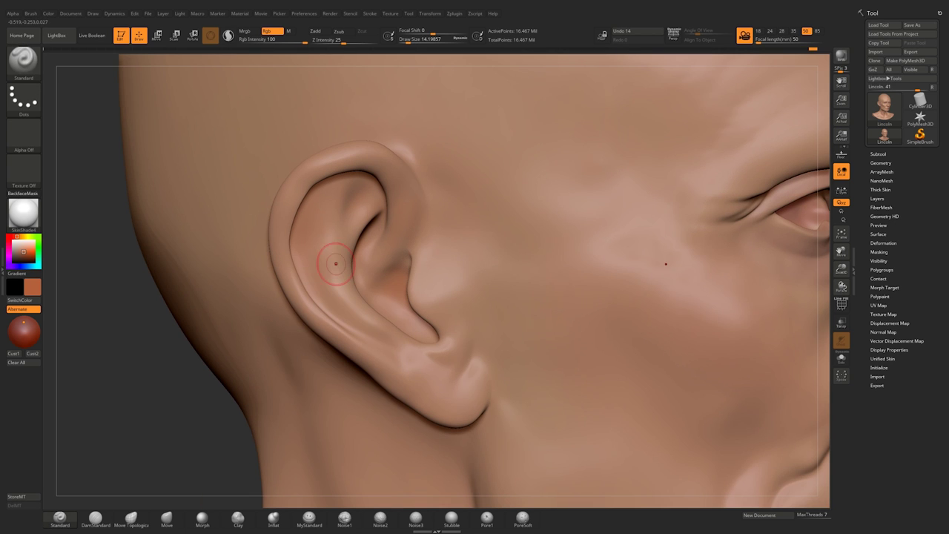
# Sample nearby skin tones from the model and use them to soften the color on the ear.
pyautogui.press('c')
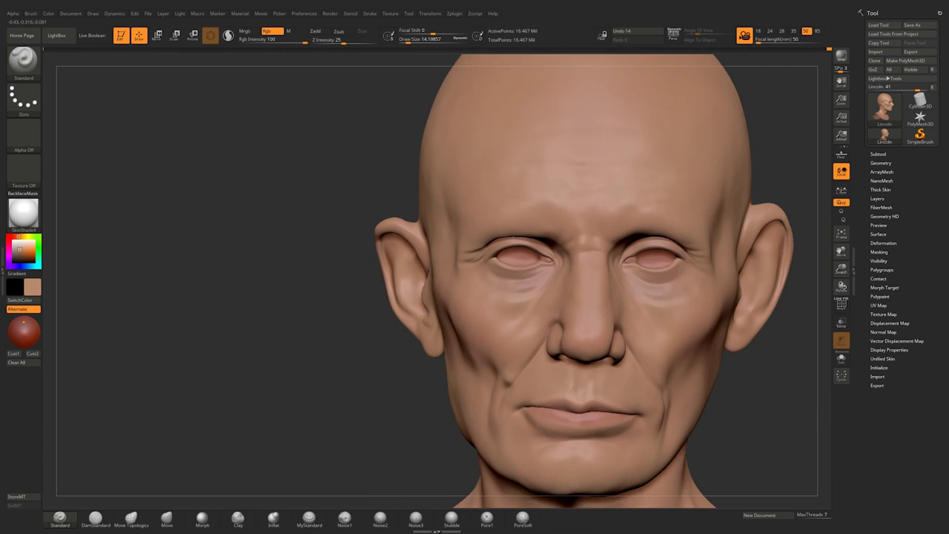
pyautogui.moveTo(245, 239); pyautogui.dragTo(350, 244, button='right')
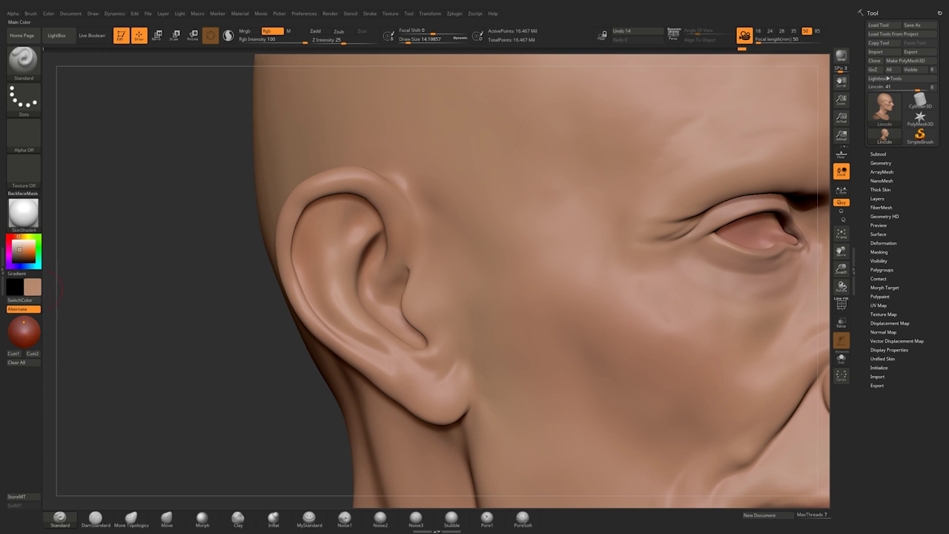
pyautogui.press('c')
pyautogui.moveTo(397, 311); pyautogui.dragTo(467, 321, button='right')
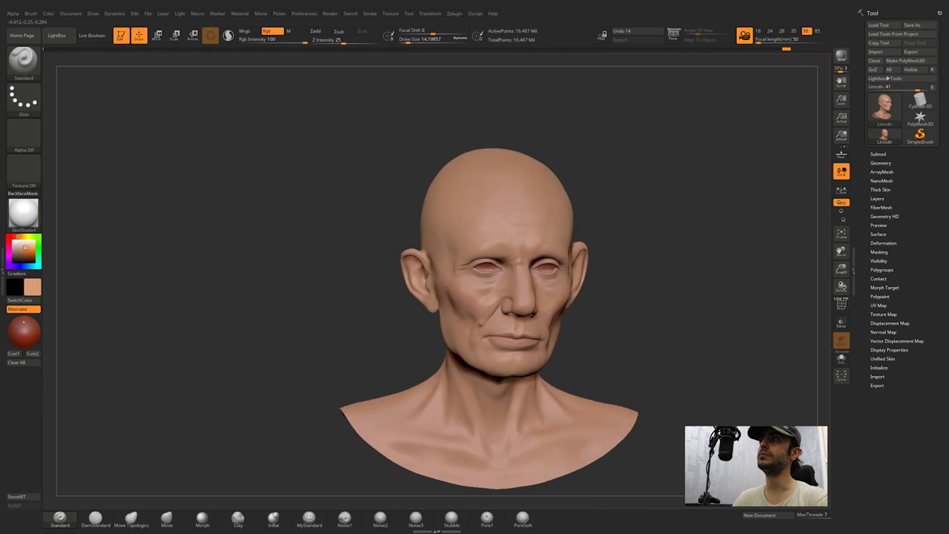
# Switch the material to Flat Color and paint light orange over the neck with a brush of about 51.
pyautogui.moveTo(452, 222)
pyautogui.keyDown('ctrl'); pyautogui.mouseDown(button='right')
pyautogui.moveTo(415, 294)
pyautogui.moveTo(439, 270)
pyautogui.mouseUp(button='right'); pyautogui.keyUp('ctrl')
pyautogui.click(415, 41)
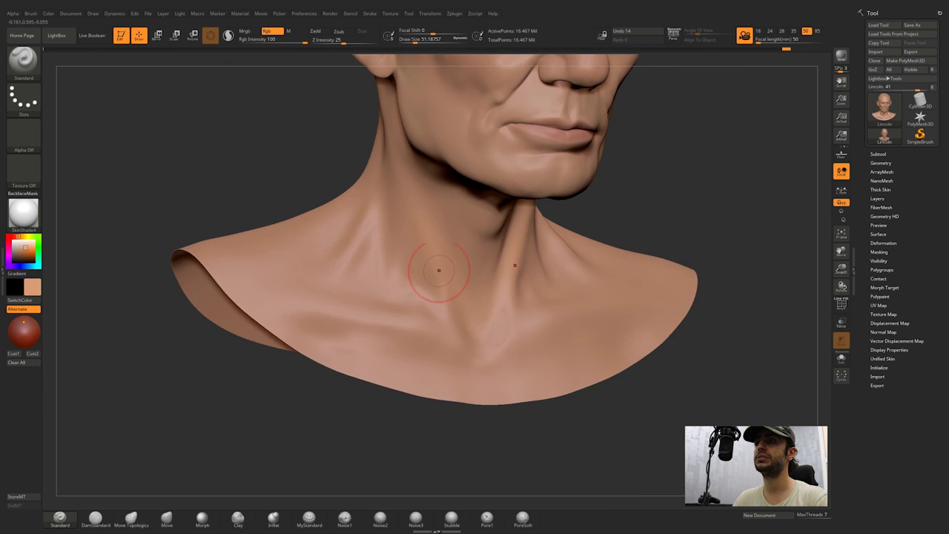
pyautogui.click(23, 213)
pyautogui.click(23, 213)
pyautogui.click(69, 354)
pyautogui.moveTo(434, 228); pyautogui.dragTo(381, 226, button='right')
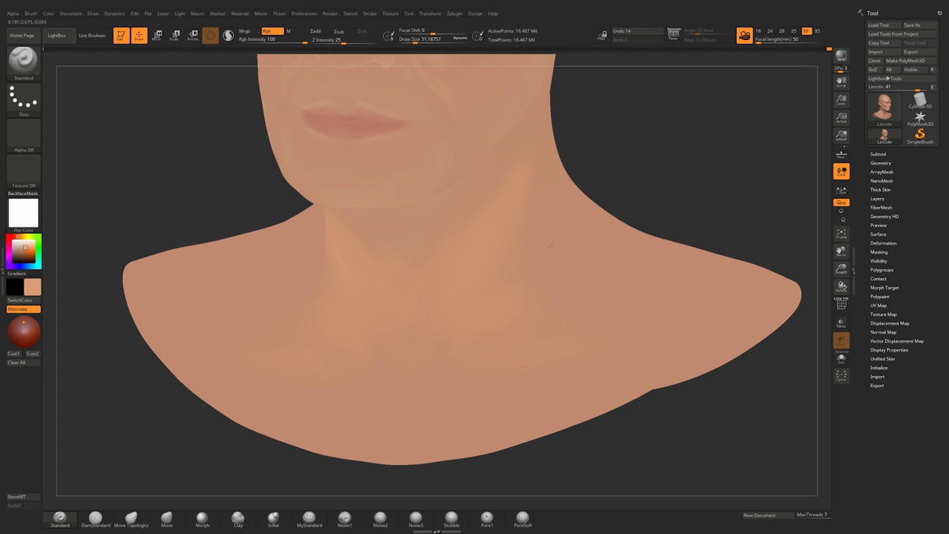
pyautogui.moveTo(467, 305); pyautogui.dragTo(533, 183, button='right')
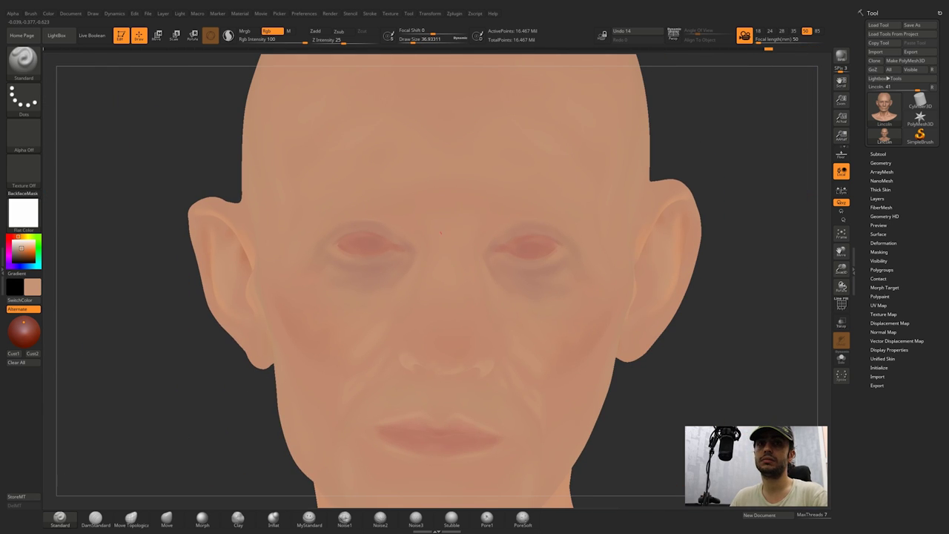
# Sample the reddish tone near the eye and paint it onto the eyelids with a brush of about 8.
pyautogui.moveTo(356, 296)
pyautogui.mouseDown(button='right')
pyautogui.moveTo(415, 297)
pyautogui.moveTo(407, 223)
pyautogui.mouseUp(button='right')
pyautogui.keyDown('ctrl'); pyautogui.moveTo(408, 222); pyautogui.dragTo(406, 268, button='right'); pyautogui.keyUp('ctrl')
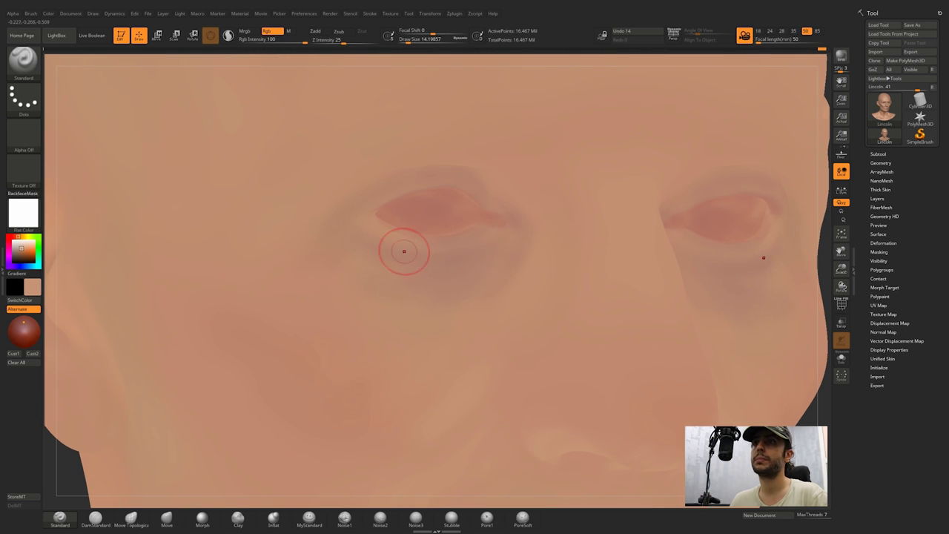
pyautogui.moveTo(505, 293)
pyautogui.mouseDown(button='right')
pyautogui.moveTo(438, 191)
pyautogui.moveTo(430, 252)
pyautogui.mouseUp(button='right')
pyautogui.press('c')
pyautogui.press('space')
pyautogui.moveTo(483, 216); pyautogui.dragTo(474, 215)
pyautogui.moveTo(461, 166)
pyautogui.mouseDown()
pyautogui.moveTo(521, 227)
pyautogui.moveTo(522, 215)
pyautogui.mouseUp()
pyautogui.moveTo(475, 192); pyautogui.dragTo(454, 245, button='right')
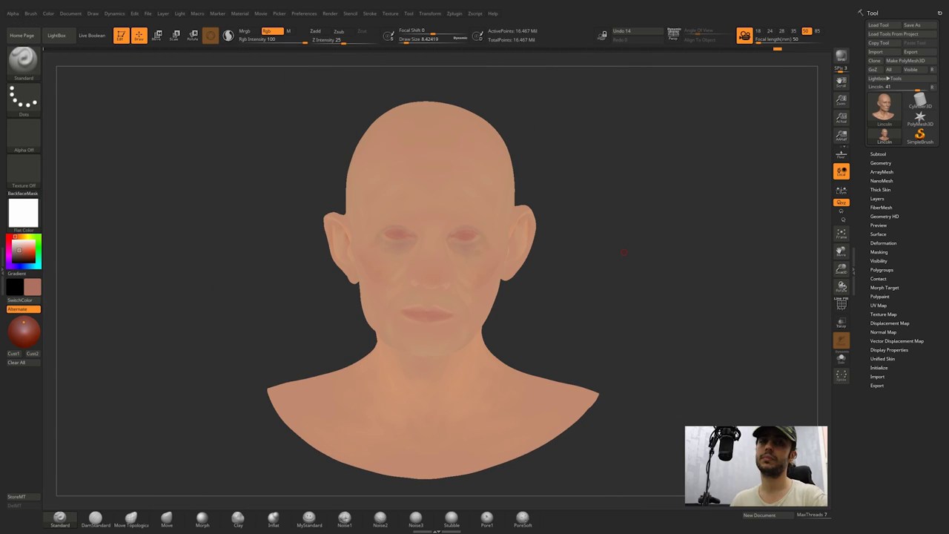
# Set the brush stroke to Spray with Alpha 07.
pyautogui.click(25, 100)
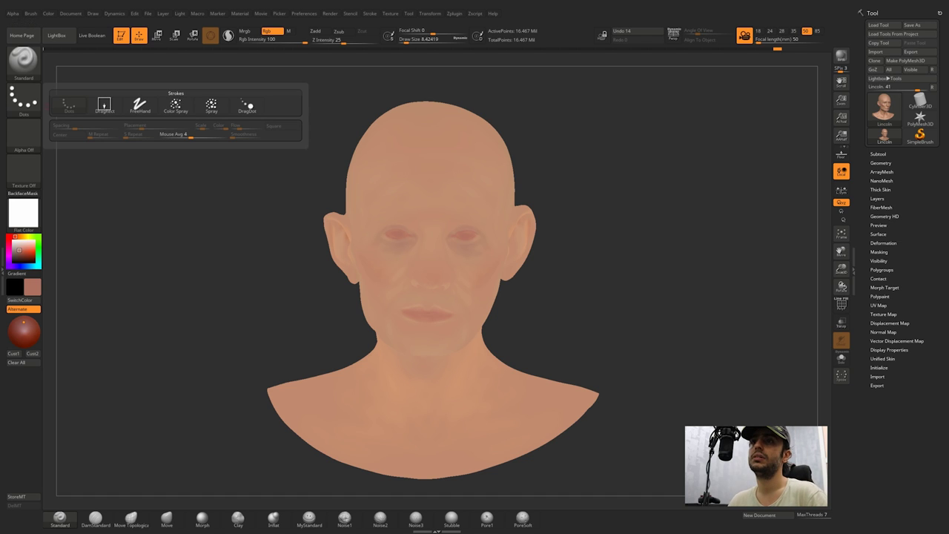
pyautogui.click(211, 106)
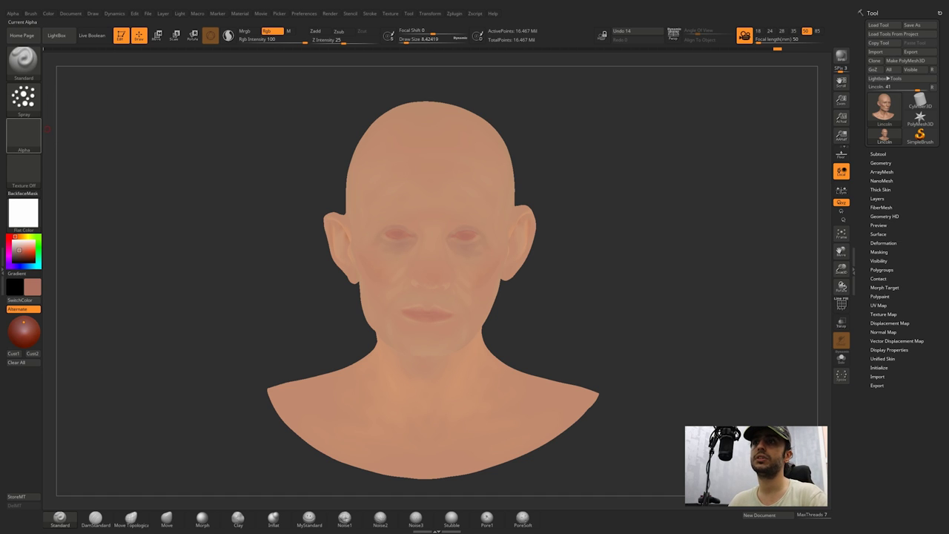
pyautogui.click(23, 133)
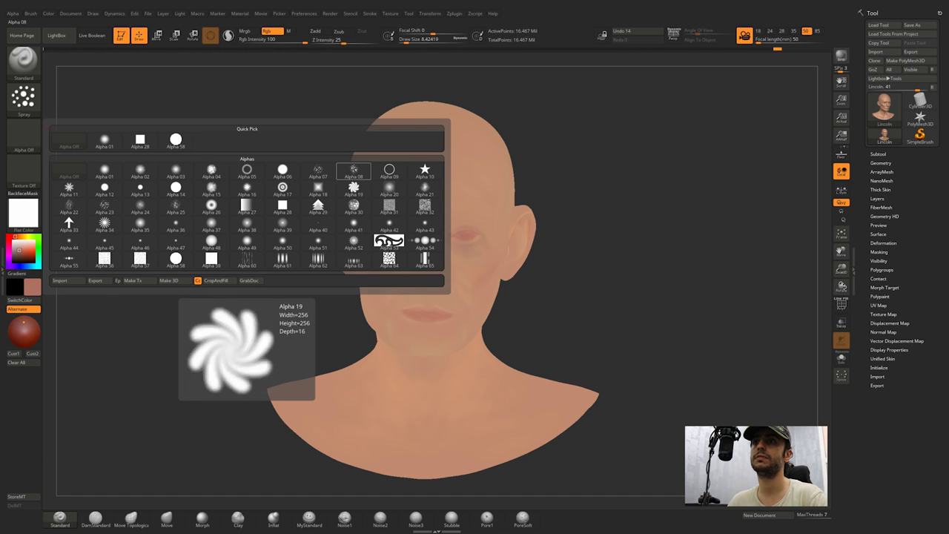
pyautogui.click(318, 172)
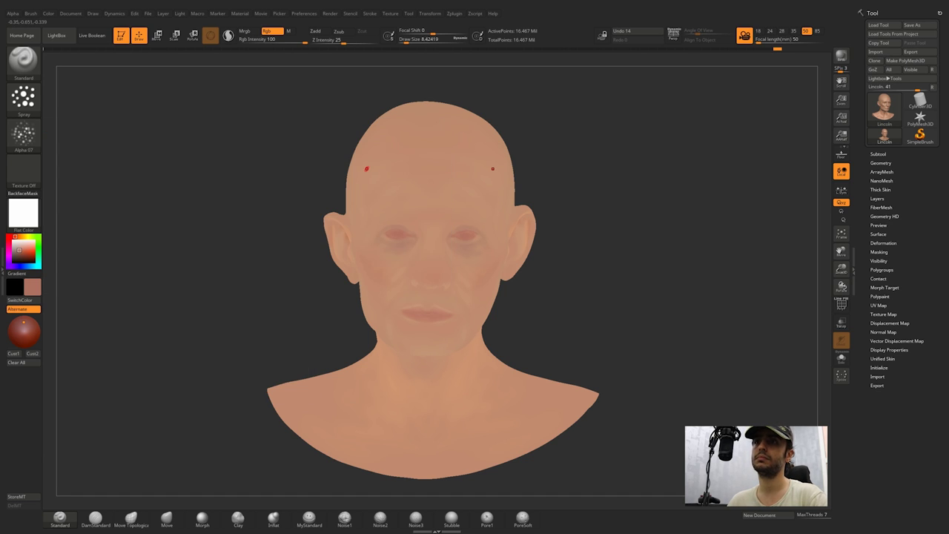
# Try spraying brownish red patches on the forehead with Alpha 07 and with Alpha 16 at a brush size of about 44.
pyautogui.moveTo(436, 139)
pyautogui.keyDown('ctrl'); pyautogui.mouseDown(button='right')
pyautogui.moveTo(461, 189)
pyautogui.moveTo(470, 187)
pyautogui.mouseUp(button='right'); pyautogui.keyUp('ctrl')
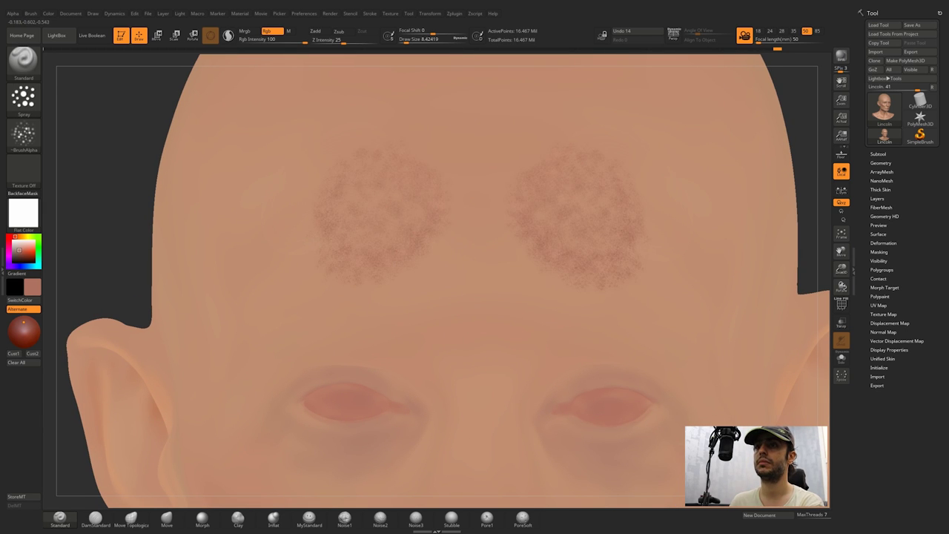
pyautogui.hotkey('ctrl', 'z')
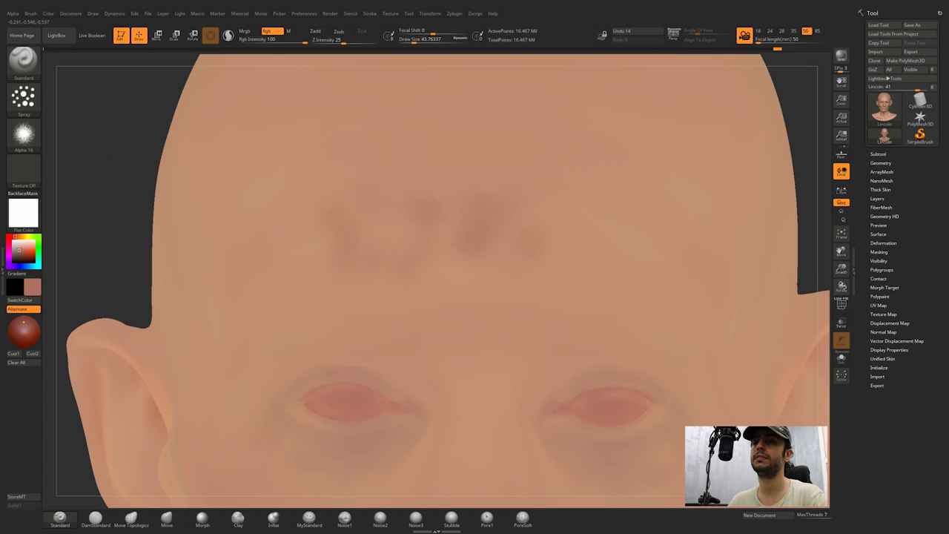
pyautogui.moveTo(512, 222); pyautogui.dragTo(468, 147)
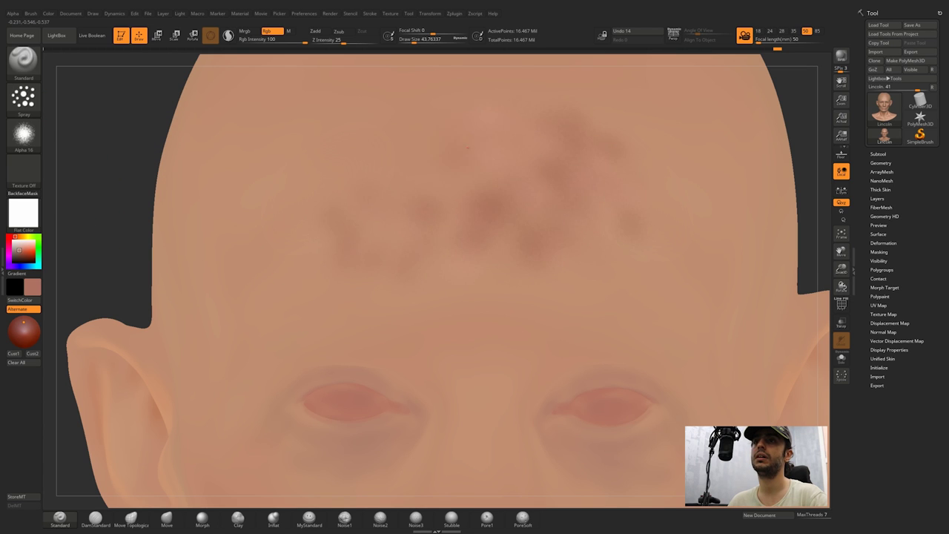
pyautogui.moveTo(308, 241); pyautogui.dragTo(552, 288)
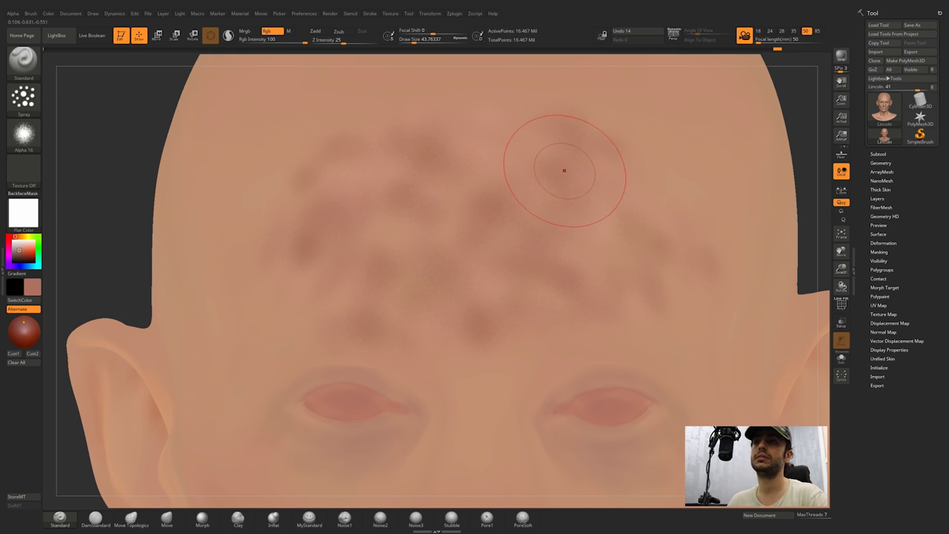
pyautogui.press('ctrl')
pyautogui.hotkey('ctrl', 'z')
# Reduce the brush to about 8 and try a finer brownish red spray on the forehead.
pyautogui.press('space')
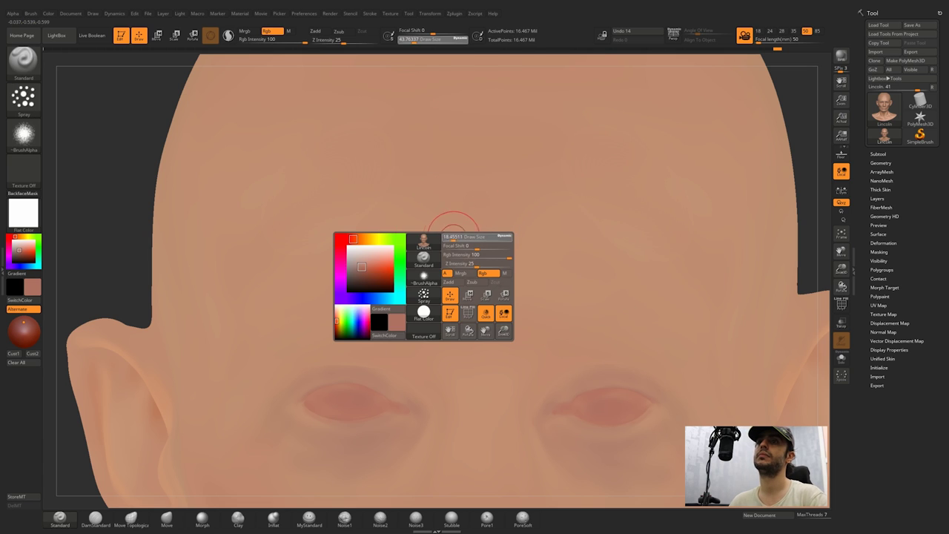
pyautogui.moveTo(432, 230); pyautogui.dragTo(401, 228)
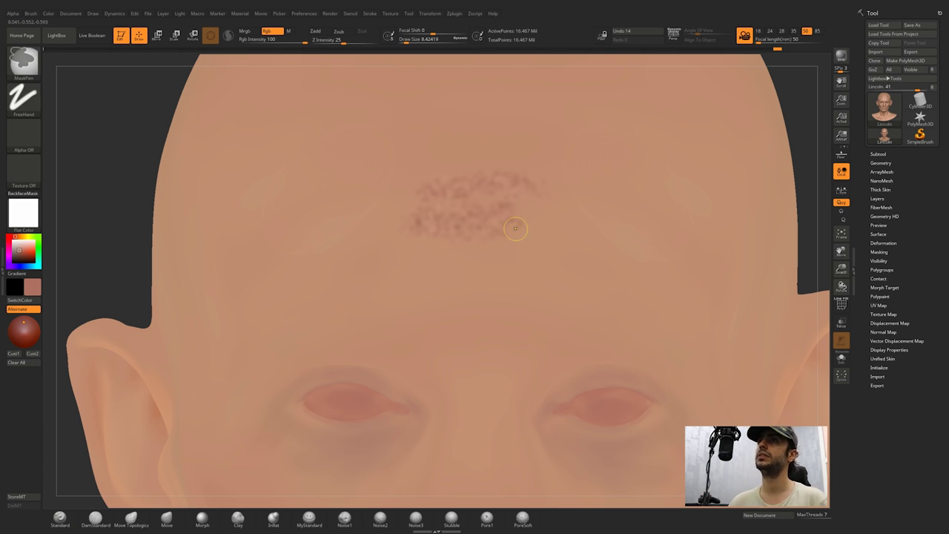
pyautogui.hotkey('ctrl', 'z')
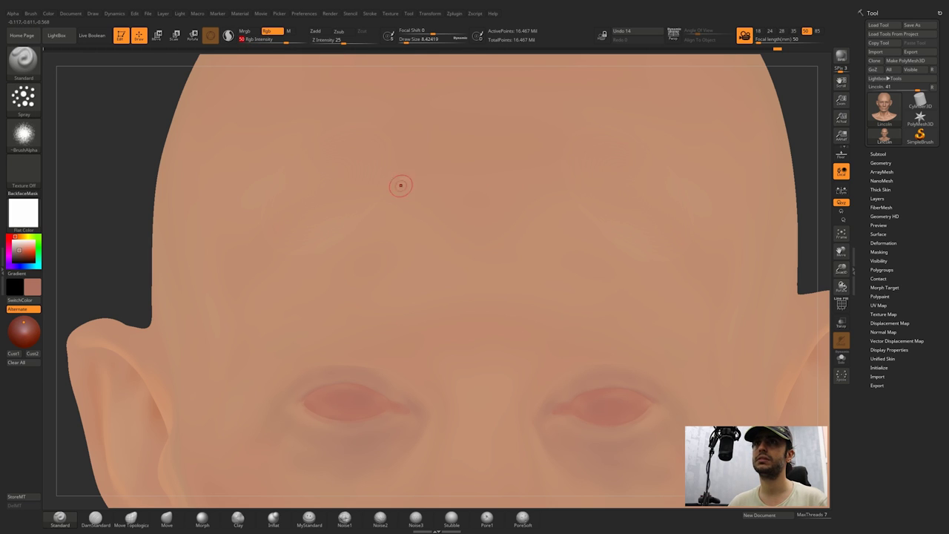
# Spray fine brownish red speckles over the nose at an RGB intensity of 50 and a brush size of about 8.
pyautogui.keyDown('alt'); pyautogui.moveTo(564, 365); pyautogui.dragTo(509, 155, button='right'); pyautogui.keyUp('alt')
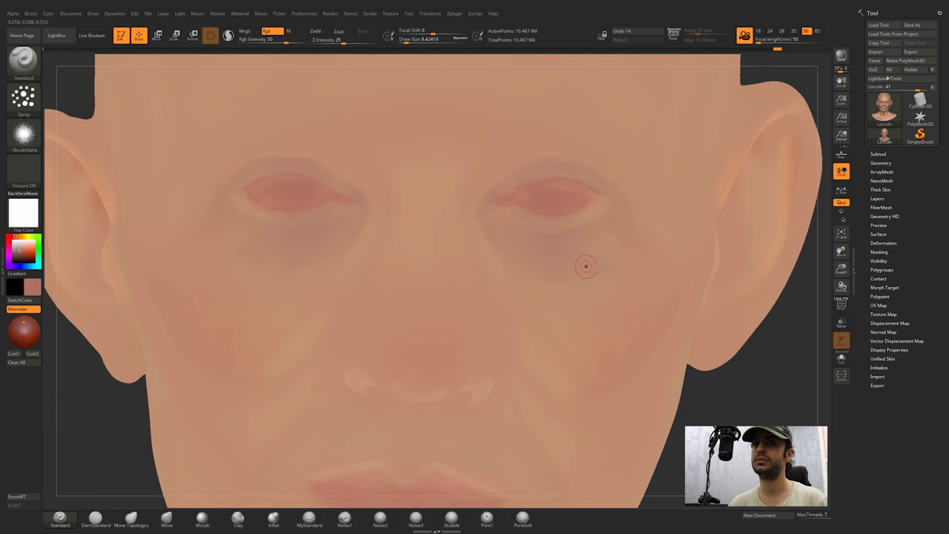
pyautogui.keyDown('shift'); pyautogui.moveTo(549, 318); pyautogui.dragTo(565, 321, button='right'); pyautogui.keyUp('shift')
pyautogui.keyDown('alt'); pyautogui.moveTo(503, 378); pyautogui.dragTo(561, 359, button='right'); pyautogui.keyUp('alt')
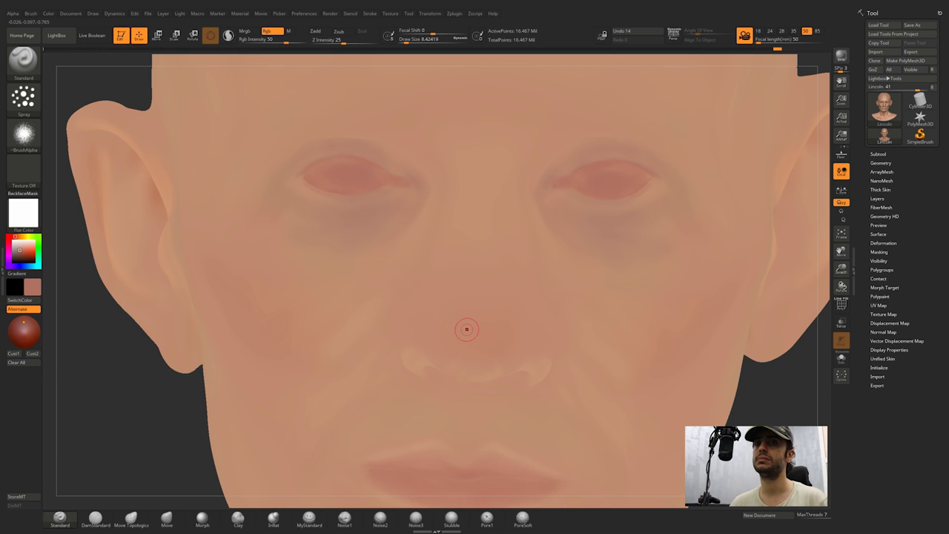
pyautogui.moveTo(619, 326); pyautogui.dragTo(504, 330, button='right')
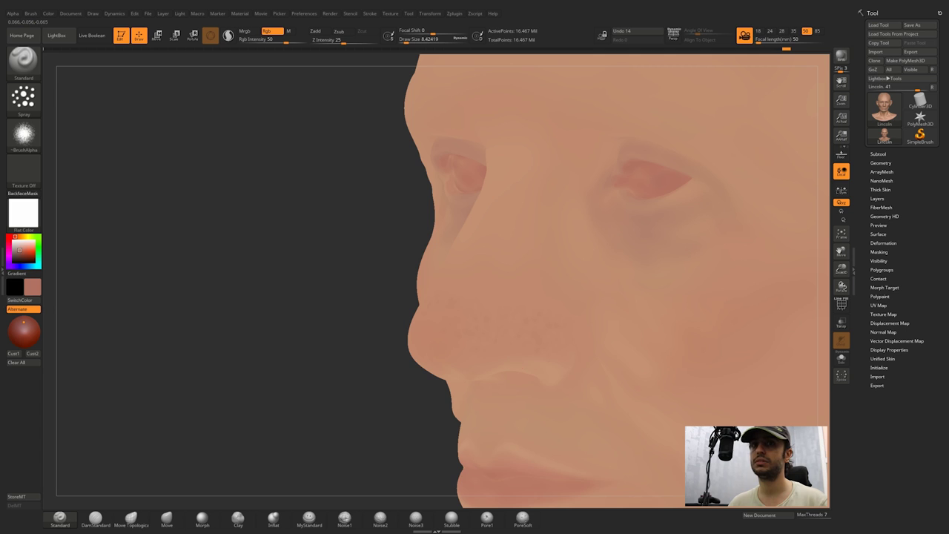
# Spray more brownish red speckles across both sides of the nose with a brush size of about 14.
pyautogui.moveTo(438, 290)
pyautogui.mouseDown(button='right')
pyautogui.moveTo(459, 311)
pyautogui.moveTo(524, 306)
pyautogui.mouseUp(button='right')
pyautogui.moveTo(505, 354)
pyautogui.mouseDown(button='right')
pyautogui.moveTo(553, 353)
pyautogui.moveTo(530, 356)
pyautogui.mouseUp(button='right')
pyautogui.press('space')
pyautogui.moveTo(498, 297); pyautogui.dragTo(502, 296)
pyautogui.moveTo(445, 274)
pyautogui.mouseDown(button='right')
pyautogui.moveTo(426, 312)
pyautogui.moveTo(461, 296)
pyautogui.mouseUp(button='right')
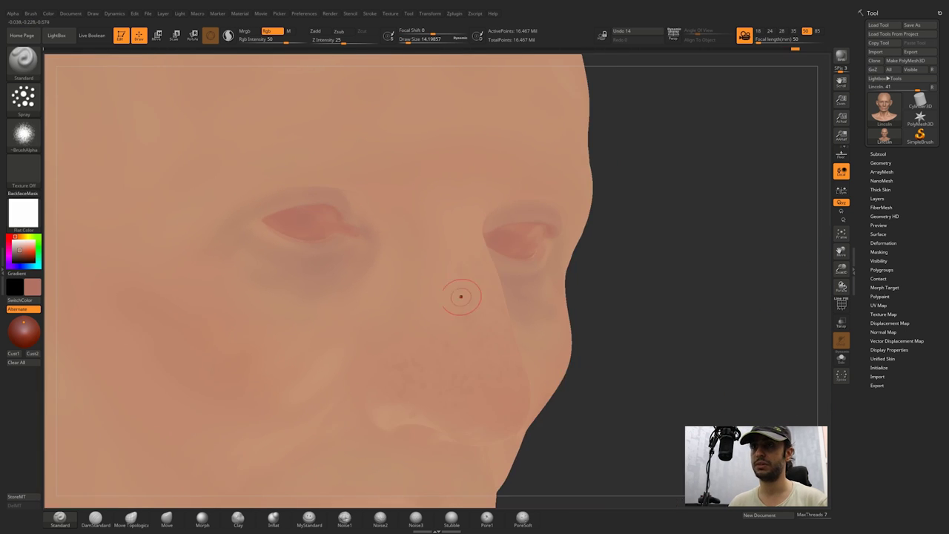
pyautogui.moveTo(512, 336); pyautogui.dragTo(491, 263, button='right')
pyautogui.moveTo(518, 377)
pyautogui.mouseDown(button='right')
pyautogui.moveTo(445, 371)
pyautogui.moveTo(517, 356)
pyautogui.mouseUp(button='right')
pyautogui.moveTo(518, 297)
pyautogui.keyDown('ctrl'); pyautogui.mouseDown(button='right')
pyautogui.moveTo(538, 381)
pyautogui.moveTo(478, 138)
pyautogui.mouseUp(button='right'); pyautogui.keyUp('ctrl')
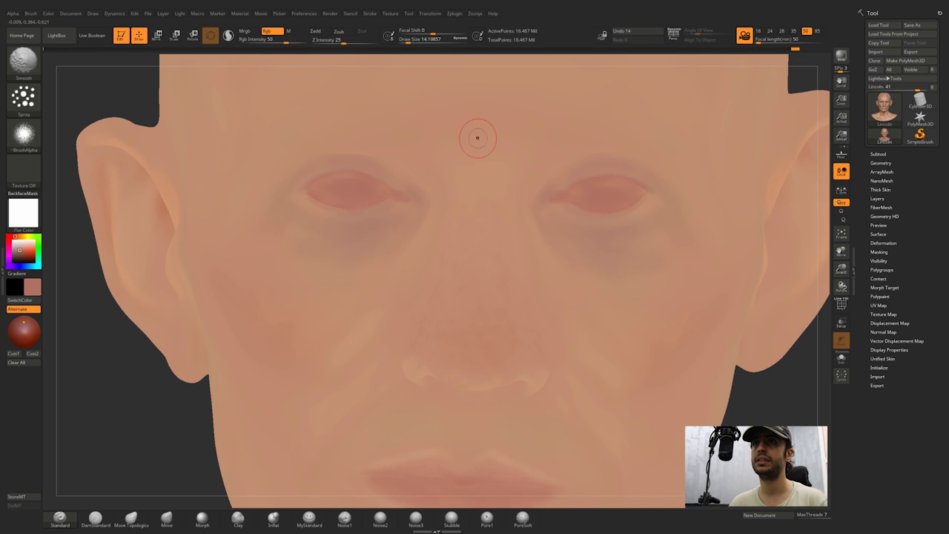
# Raise the RGB intensity to 80 and spray brownish red speckles along the nose at a brush size of about 10.5.
pyautogui.moveTo(530, 304); pyautogui.dragTo(494, 310, button='right')
pyautogui.moveTo(363, 315)
pyautogui.mouseDown(button='right')
pyautogui.moveTo(393, 297)
pyautogui.moveTo(436, 310)
pyautogui.mouseUp(button='right')
pyautogui.press('space')
pyautogui.moveTo(445, 306); pyautogui.dragTo(442, 305)
pyautogui.moveTo(412, 289); pyautogui.dragTo(441, 284, button='right')
pyautogui.moveTo(512, 300); pyautogui.dragTo(437, 300, button='right')
pyautogui.moveTo(523, 337); pyautogui.dragTo(567, 334, button='right')
pyautogui.keyDown('ctrl'); pyautogui.moveTo(490, 252); pyautogui.dragTo(460, 292, button='right'); pyautogui.keyUp('ctrl')
pyautogui.moveTo(512, 294); pyautogui.dragTo(540, 297, button='right')
pyautogui.keyDown('ctrl'); pyautogui.moveTo(530, 341); pyautogui.dragTo(482, 278, button='right'); pyautogui.keyUp('ctrl')
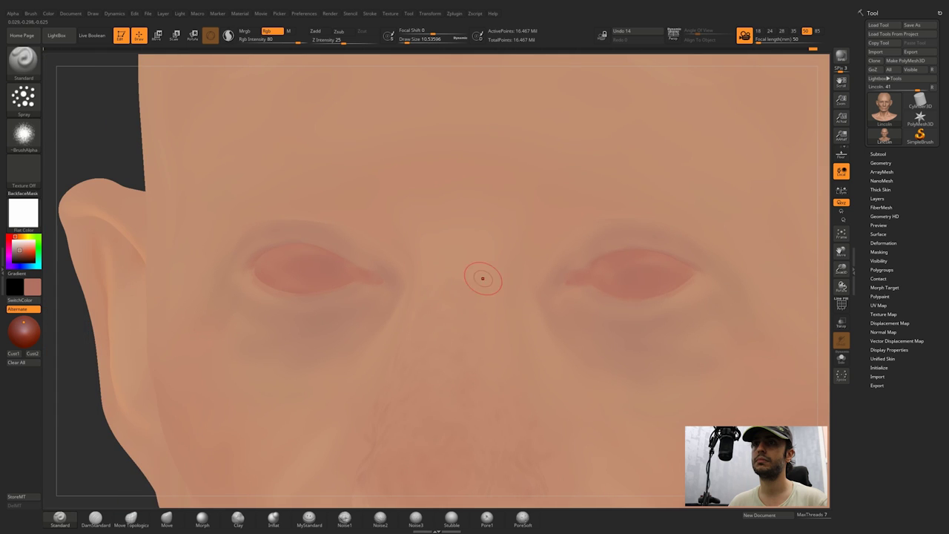
# Undo the last stroke and spray brownish red mottling over the lower nose and the lips.
pyautogui.hotkey('ctrl', 'z')
pyautogui.moveTo(547, 246); pyautogui.dragTo(525, 217, button='right')
pyautogui.keyDown('ctrl'); pyautogui.moveTo(452, 194); pyautogui.dragTo(450, 269, button='right'); pyautogui.keyUp('ctrl')
pyautogui.keyDown('ctrl'); pyautogui.moveTo(538, 300); pyautogui.dragTo(533, 264, button='right'); pyautogui.keyUp('ctrl')
pyautogui.moveTo(556, 276); pyautogui.dragTo(451, 279, button='right')
pyautogui.keyDown('ctrl'); pyautogui.moveTo(582, 324); pyautogui.dragTo(578, 397, button='right'); pyautogui.keyUp('ctrl')
pyautogui.moveTo(578, 396); pyautogui.dragTo(560, 223, button='right')
pyautogui.keyDown('ctrl'); pyautogui.moveTo(553, 319); pyautogui.dragTo(505, 337, button='right'); pyautogui.keyUp('ctrl')
pyautogui.keyDown('ctrl'); pyautogui.moveTo(533, 241); pyautogui.dragTo(478, 296, button='right'); pyautogui.keyUp('ctrl')
pyautogui.keyDown('ctrl'); pyautogui.moveTo(478, 297); pyautogui.dragTo(479, 267, button='right'); pyautogui.keyUp('ctrl')
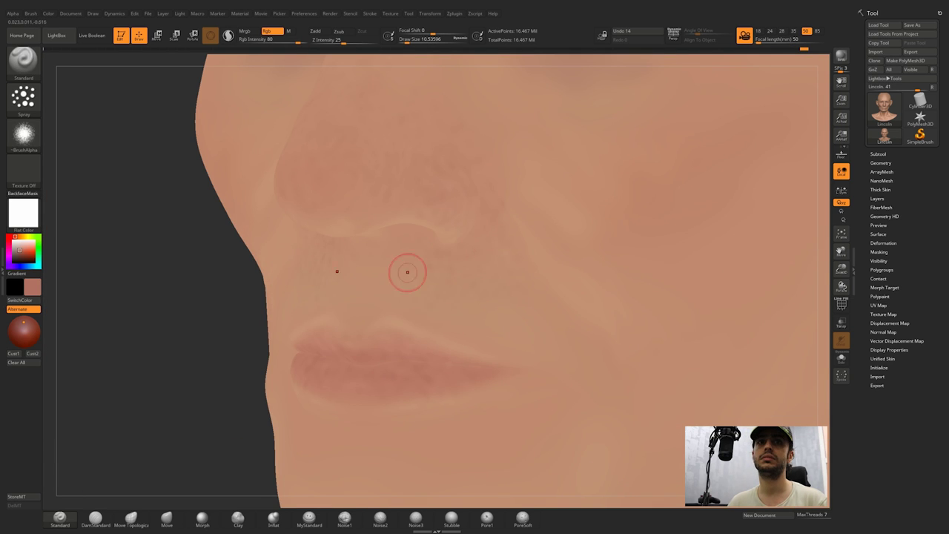
# Spray brownish red mottling around the mouth and over the cheeks at a brush size of about 10.5 and RGB intensity of 80.
pyautogui.moveTo(444, 315); pyautogui.dragTo(436, 298, button='right')
pyautogui.keyDown('ctrl'); pyautogui.moveTo(531, 335); pyautogui.dragTo(512, 320, button='right'); pyautogui.keyUp('ctrl')
pyautogui.keyDown('ctrl'); pyautogui.moveTo(511, 320); pyautogui.dragTo(484, 307, button='right'); pyautogui.keyUp('ctrl')
pyautogui.moveTo(430, 197); pyautogui.dragTo(393, 204, button='right')
pyautogui.moveTo(451, 284); pyautogui.dragTo(478, 286, button='right')
pyautogui.keyDown('ctrl'); pyautogui.moveTo(479, 286); pyautogui.dragTo(528, 289, button='right'); pyautogui.keyUp('ctrl')
pyautogui.moveTo(528, 289); pyautogui.dragTo(493, 290, button='right')
pyautogui.moveTo(400, 295); pyautogui.dragTo(461, 295, button='right')
pyautogui.moveTo(360, 305); pyautogui.dragTo(285, 342, button='right')
pyautogui.keyDown('ctrl'); pyautogui.moveTo(286, 342); pyautogui.dragTo(284, 310, button='right'); pyautogui.keyUp('ctrl')
pyautogui.moveTo(537, 315); pyautogui.dragTo(415, 243, button='right')
pyautogui.moveTo(556, 307); pyautogui.dragTo(512, 304, button='right')
pyautogui.moveTo(512, 304)
pyautogui.keyDown('ctrl'); pyautogui.mouseDown(button='right')
pyautogui.moveTo(505, 349)
pyautogui.moveTo(497, 308)
pyautogui.mouseUp(button='right'); pyautogui.keyUp('ctrl')
pyautogui.moveTo(312, 315); pyautogui.dragTo(459, 305, button='right')
pyautogui.moveTo(519, 306); pyautogui.dragTo(441, 307, button='right')
pyautogui.moveTo(441, 307)
pyautogui.keyDown('ctrl'); pyautogui.mouseDown(button='right')
pyautogui.moveTo(439, 353)
pyautogui.moveTo(445, 314)
pyautogui.moveTo(491, 326)
pyautogui.mouseUp(button='right'); pyautogui.keyUp('ctrl')
# Reduce the brush to about 7.5 and spray fine brownish red speckles between the eyebrows and on the upper cheeks.
pyautogui.press('space')
pyautogui.moveTo(421, 356); pyautogui.dragTo(412, 357)
pyautogui.moveTo(426, 350)
pyautogui.keyDown('ctrl'); pyautogui.mouseDown(button='right')
pyautogui.moveTo(426, 397)
pyautogui.moveTo(461, 296)
pyautogui.mouseUp(button='right'); pyautogui.keyUp('ctrl')
pyautogui.moveTo(461, 297)
pyautogui.mouseDown(button='right')
pyautogui.moveTo(428, 271)
pyautogui.moveTo(385, 289)
pyautogui.mouseUp(button='right')
pyautogui.keyDown('ctrl'); pyautogui.moveTo(452, 278); pyautogui.dragTo(454, 326, button='right'); pyautogui.keyUp('ctrl')
pyautogui.moveTo(454, 296); pyautogui.dragTo(501, 245, button='right')
pyautogui.moveTo(501, 244)
pyautogui.mouseDown(button='right')
pyautogui.moveTo(463, 252)
pyautogui.moveTo(461, 223)
pyautogui.moveTo(409, 225)
pyautogui.mouseUp(button='right')
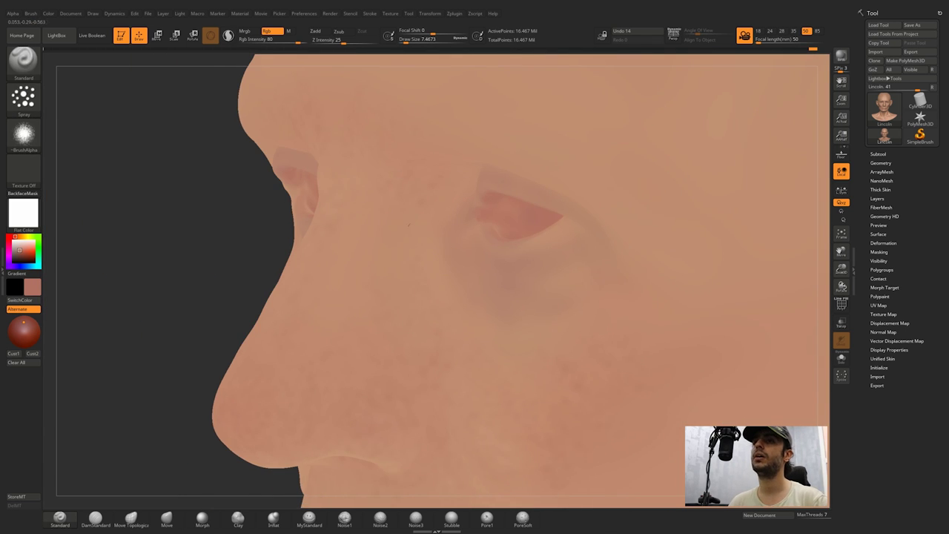
pyautogui.moveTo(447, 173); pyautogui.dragTo(499, 182, button='right')
pyautogui.keyDown('ctrl'); pyautogui.moveTo(499, 182); pyautogui.dragTo(505, 221, button='right'); pyautogui.keyUp('ctrl')
pyautogui.keyDown('alt'); pyautogui.moveTo(480, 250); pyautogui.dragTo(463, 371, button='right'); pyautogui.keyUp('alt')
pyautogui.keyDown('ctrl'); pyautogui.moveTo(463, 371); pyautogui.dragTo(498, 289, button='right'); pyautogui.keyUp('ctrl')
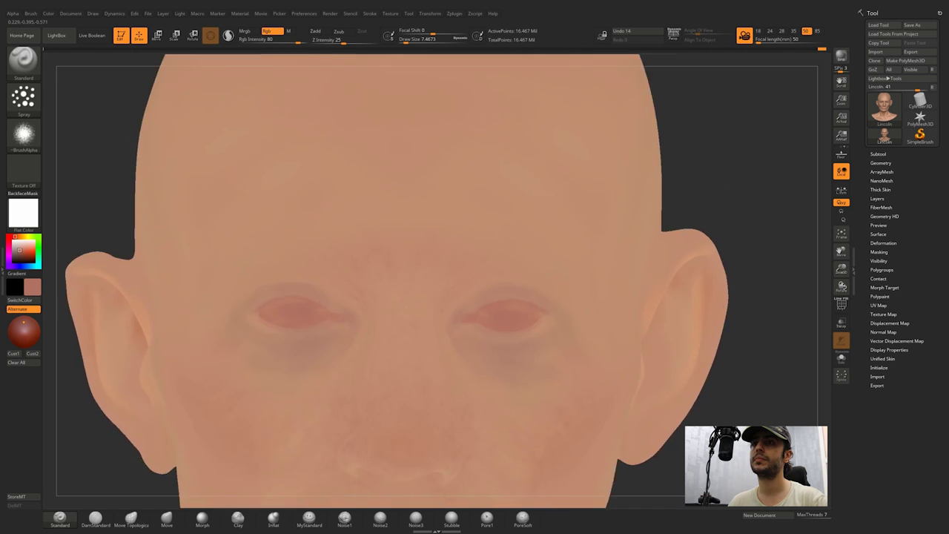
# Spray fine brownish red variation over the forehead and chin at a brush size of about 7.5.
pyautogui.moveTo(597, 259); pyautogui.dragTo(550, 258, button='right')
pyautogui.moveTo(491, 188); pyautogui.dragTo(436, 197, button='right')
pyautogui.keyDown('ctrl'); pyautogui.moveTo(570, 230); pyautogui.dragTo(571, 311, button='right'); pyautogui.keyUp('ctrl')
pyautogui.moveTo(571, 312); pyautogui.dragTo(631, 300, button='right')
pyautogui.moveTo(638, 297); pyautogui.dragTo(489, 289, button='right')
pyautogui.keyDown('ctrl'); pyautogui.moveTo(489, 289); pyautogui.dragTo(622, 263, button='right'); pyautogui.keyUp('ctrl')
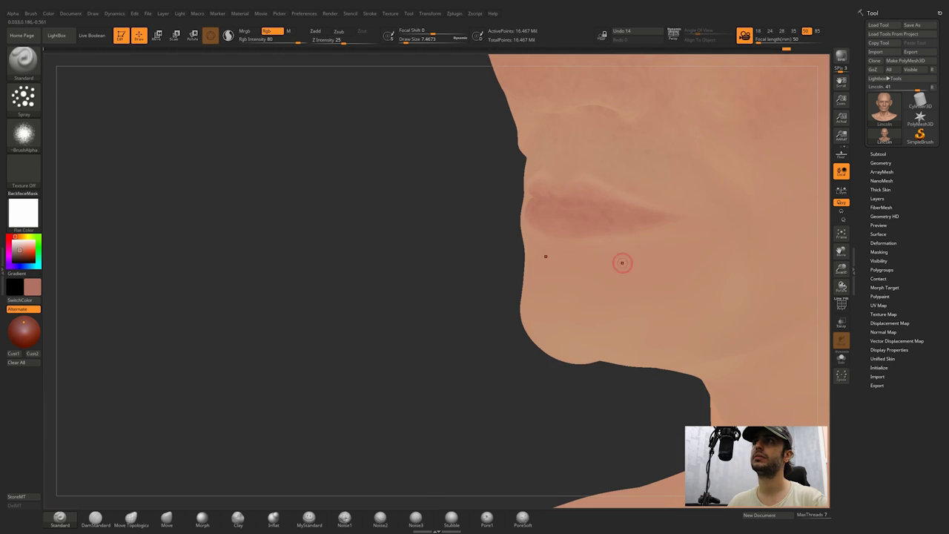
pyautogui.moveTo(679, 229); pyautogui.dragTo(623, 215, button='right')
pyautogui.moveTo(623, 215)
pyautogui.keyDown('ctrl'); pyautogui.mouseDown(button='right')
pyautogui.moveTo(690, 260)
pyautogui.moveTo(564, 267)
pyautogui.mouseUp(button='right'); pyautogui.keyUp('ctrl')
pyautogui.moveTo(564, 267)
pyautogui.mouseDown(button='right')
pyautogui.moveTo(474, 258)
pyautogui.moveTo(564, 327)
pyautogui.mouseUp(button='right')
pyautogui.moveTo(563, 326)
pyautogui.keyDown('alt'); pyautogui.mouseDown(button='right')
pyautogui.moveTo(402, 261)
pyautogui.moveTo(485, 256)
pyautogui.mouseUp(button='right'); pyautogui.keyUp('alt')
# Enlarge the brush to about 25 and spray brownish red mottling over the side of the face and around the ear.
pyautogui.press('space')
pyautogui.moveTo(429, 221); pyautogui.dragTo(435, 221)
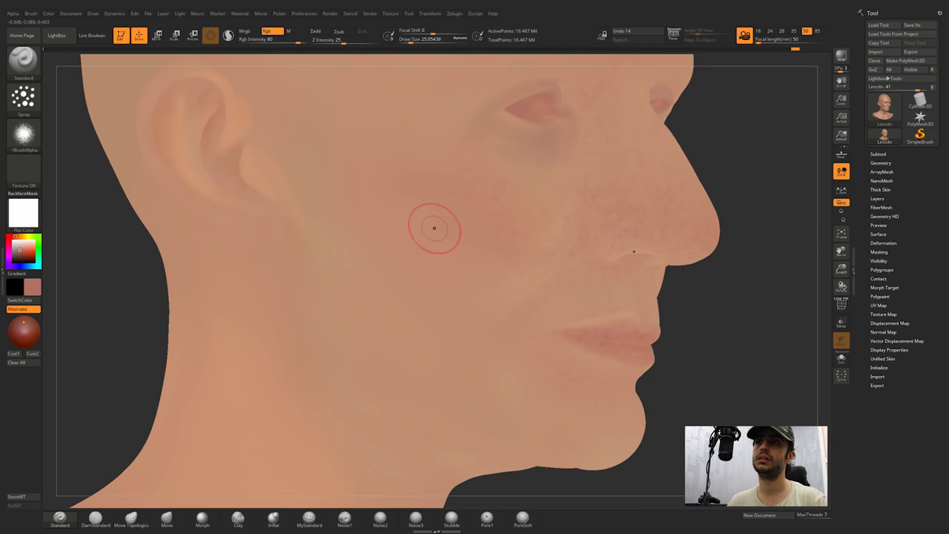
pyautogui.moveTo(441, 298); pyautogui.dragTo(249, 285, button='right')
pyautogui.keyDown('alt'); pyautogui.moveTo(475, 148); pyautogui.dragTo(333, 215, button='right'); pyautogui.keyUp('alt')
pyautogui.moveTo(486, 182); pyautogui.dragTo(504, 268)
pyautogui.moveTo(532, 228); pyautogui.dragTo(410, 281, button='right')
pyautogui.keyDown('alt'); pyautogui.moveTo(381, 311); pyautogui.dragTo(449, 163, button='right'); pyautogui.keyUp('alt')
pyautogui.moveTo(449, 163); pyautogui.dragTo(593, 181, button='right')
# Spray brownish red speckles over the forehead and temples at a brush size of about 17.
pyautogui.keyDown('ctrl'); pyautogui.moveTo(371, 170); pyautogui.dragTo(363, 240, button='right'); pyautogui.keyUp('ctrl')
pyautogui.moveTo(496, 355)
pyautogui.keyDown('alt'); pyautogui.mouseDown(button='right')
pyautogui.moveTo(496, 334)
pyautogui.moveTo(529, 347)
pyautogui.moveTo(528, 289)
pyautogui.mouseUp(button='right'); pyautogui.keyUp('alt')
pyautogui.moveTo(528, 289); pyautogui.dragTo(400, 222, button='right')
pyautogui.moveTo(401, 223)
pyautogui.keyDown('ctrl'); pyautogui.mouseDown(button='right')
pyautogui.moveTo(397, 278)
pyautogui.moveTo(419, 278)
pyautogui.moveTo(415, 315)
pyautogui.mouseUp(button='right'); pyautogui.keyUp('ctrl')
pyautogui.keyDown('alt'); pyautogui.moveTo(437, 270); pyautogui.dragTo(381, 350, button='right'); pyautogui.keyUp('alt')
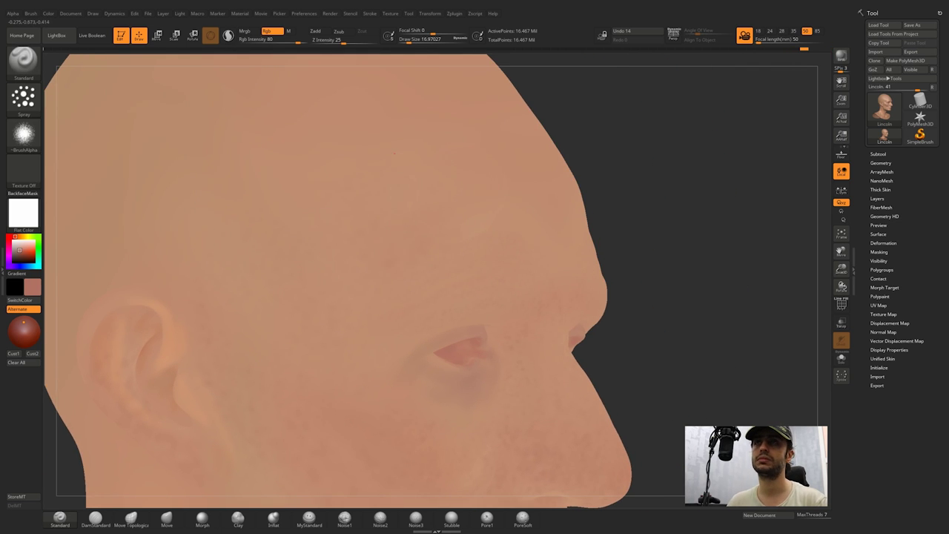
pyautogui.moveTo(667, 217); pyautogui.dragTo(502, 221, button='right')
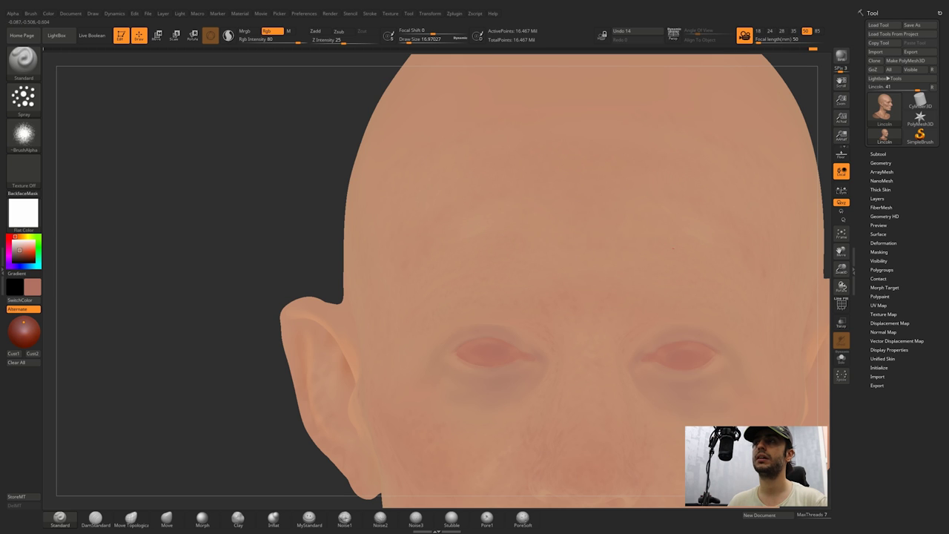
pyautogui.keyDown('alt'); pyautogui.moveTo(570, 122); pyautogui.dragTo(569, 202, button='right'); pyautogui.keyUp('alt')
pyautogui.moveTo(439, 195); pyautogui.dragTo(545, 192, button='right')
pyautogui.moveTo(292, 290); pyautogui.dragTo(355, 287, button='right')
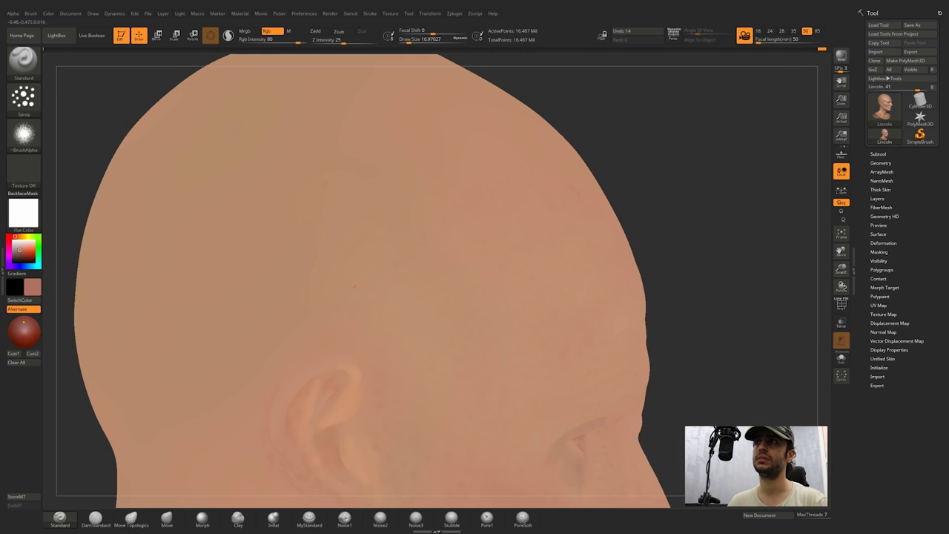
# Extend the brownish red spray over the scalp and the back of the head.
pyautogui.keyDown('alt'); pyautogui.moveTo(326, 315); pyautogui.dragTo(328, 178, button='right'); pyautogui.keyUp('alt')
pyautogui.moveTo(326, 246); pyautogui.dragTo(391, 248, button='right')
pyautogui.keyDown('ctrl'); pyautogui.moveTo(294, 305); pyautogui.dragTo(363, 248, button='right'); pyautogui.keyUp('ctrl')
pyautogui.moveTo(363, 248); pyautogui.dragTo(326, 250, button='right')
pyautogui.keyDown('ctrl'); pyautogui.moveTo(345, 252); pyautogui.dragTo(361, 193, button='right'); pyautogui.keyUp('ctrl')
pyautogui.keyDown('alt'); pyautogui.moveTo(479, 363); pyautogui.dragTo(479, 466, button='right'); pyautogui.keyUp('alt')
pyautogui.moveTo(479, 466)
pyautogui.mouseDown(button='right')
pyautogui.moveTo(475, 308)
pyautogui.moveTo(311, 286)
pyautogui.moveTo(226, 297)
pyautogui.moveTo(337, 291)
pyautogui.moveTo(490, 258)
pyautogui.moveTo(385, 304)
pyautogui.moveTo(434, 271)
pyautogui.moveTo(449, 330)
pyautogui.mouseUp(button='right')
pyautogui.moveTo(491, 397); pyautogui.dragTo(486, 482, button='right')
pyautogui.keyDown('ctrl'); pyautogui.moveTo(370, 267); pyautogui.dragTo(374, 197, button='right'); pyautogui.keyUp('ctrl')
pyautogui.moveTo(578, 266)
pyautogui.mouseDown(button='right')
pyautogui.moveTo(472, 269)
pyautogui.moveTo(578, 275)
pyautogui.mouseUp(button='right')
# Spray brownish red mottling over the neck, upper chest and front of the shoulders.
pyautogui.keyDown('ctrl'); pyautogui.moveTo(448, 271); pyautogui.dragTo(450, 350, button='right'); pyautogui.keyUp('ctrl')
pyautogui.keyDown('ctrl'); pyautogui.moveTo(465, 317); pyautogui.dragTo(465, 230, button='right'); pyautogui.keyUp('ctrl')
pyautogui.moveTo(465, 230); pyautogui.dragTo(393, 278, button='right')
pyautogui.moveTo(393, 278); pyautogui.dragTo(419, 285, button='right')
pyautogui.moveTo(469, 348); pyautogui.dragTo(362, 389, button='right')
pyautogui.keyDown('alt'); pyautogui.moveTo(316, 415); pyautogui.dragTo(452, 419, button='right'); pyautogui.keyUp('alt')
pyautogui.moveTo(452, 419); pyautogui.dragTo(465, 412, button='right')
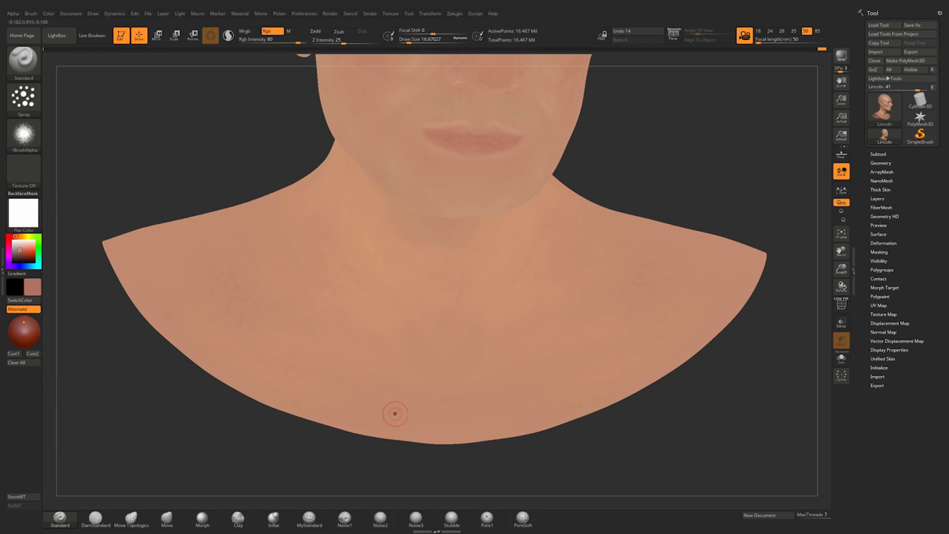
# Spray brownish red speckles over the upper back and the back of the shoulders and neck.
pyautogui.moveTo(423, 317); pyautogui.dragTo(556, 318, button='right')
pyautogui.keyDown('alt'); pyautogui.moveTo(556, 318); pyautogui.dragTo(394, 325, button='right'); pyautogui.keyUp('alt')
pyautogui.moveTo(390, 145); pyautogui.dragTo(391, 335, button='right')
pyautogui.moveTo(428, 211); pyautogui.dragTo(401, 400, button='right')
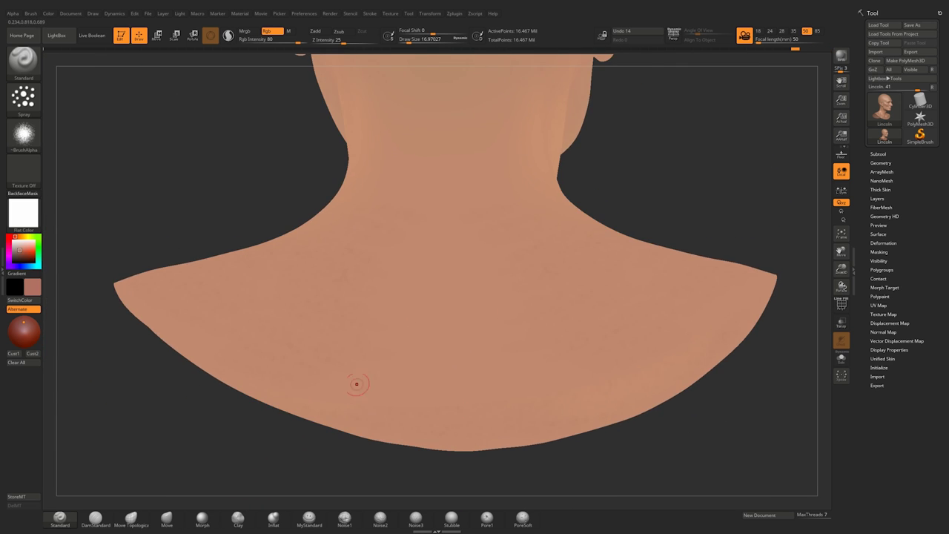
pyautogui.keyDown('alt'); pyautogui.moveTo(379, 175); pyautogui.dragTo(445, 247, button='right'); pyautogui.keyUp('alt')
pyautogui.moveTo(455, 205); pyautogui.dragTo(442, 239, button='right')
pyautogui.keyDown('ctrl'); pyautogui.moveTo(426, 314); pyautogui.dragTo(451, 260, button='right'); pyautogui.keyUp('ctrl')
# Change the paint color to a yellowish tan and spray it over the brow and sides of the face with a brush of about 10.5.
pyautogui.press('c')
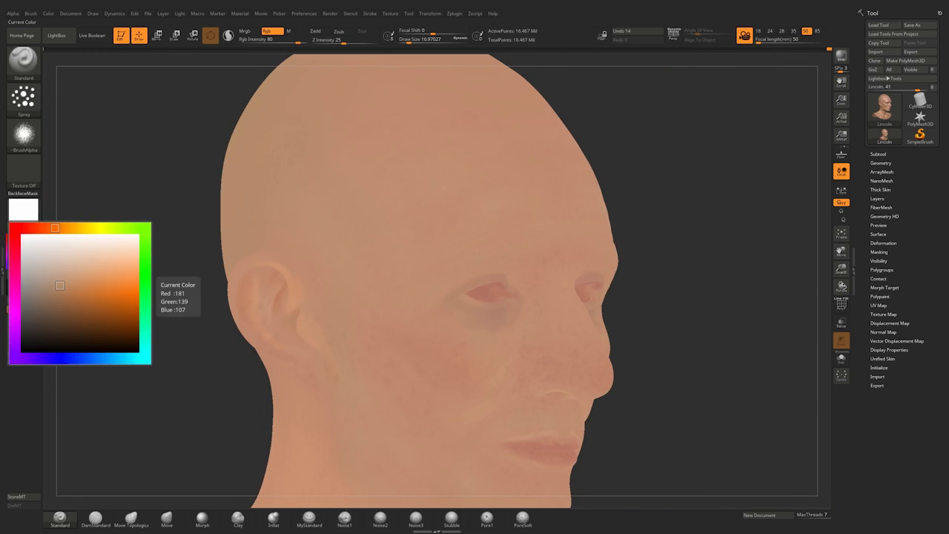
pyautogui.moveTo(451, 338); pyautogui.dragTo(489, 335, button='right')
pyautogui.moveTo(489, 335)
pyautogui.keyDown('ctrl'); pyautogui.mouseDown(button='right')
pyautogui.moveTo(362, 285)
pyautogui.moveTo(391, 275)
pyautogui.moveTo(323, 277)
pyautogui.moveTo(349, 244)
pyautogui.mouseUp(button='right'); pyautogui.keyUp('ctrl')
pyautogui.moveTo(348, 245); pyautogui.dragTo(467, 255, button='right')
pyautogui.keyDown('ctrl'); pyautogui.moveTo(467, 256); pyautogui.dragTo(527, 341, button='right'); pyautogui.keyUp('ctrl')
pyautogui.press('f')
pyautogui.moveTo(424, 232)
pyautogui.mouseDown(button='right')
pyautogui.moveTo(356, 241)
pyautogui.moveTo(430, 241)
pyautogui.mouseUp(button='right')
pyautogui.keyDown('ctrl'); pyautogui.moveTo(430, 241); pyautogui.dragTo(417, 298, button='right'); pyautogui.keyUp('ctrl')
pyautogui.keyDown('alt'); pyautogui.moveTo(417, 298); pyautogui.dragTo(348, 311, button='right'); pyautogui.keyUp('alt')
pyautogui.keyDown('ctrl'); pyautogui.moveTo(511, 259); pyautogui.dragTo(478, 226, button='right'); pyautogui.keyUp('ctrl')
pyautogui.moveTo(475, 268)
pyautogui.mouseDown(button='right')
pyautogui.moveTo(515, 267)
pyautogui.moveTo(456, 268)
pyautogui.mouseUp(button='right')
pyautogui.keyDown('ctrl'); pyautogui.moveTo(519, 237); pyautogui.dragTo(554, 270, button='right'); pyautogui.keyUp('ctrl')
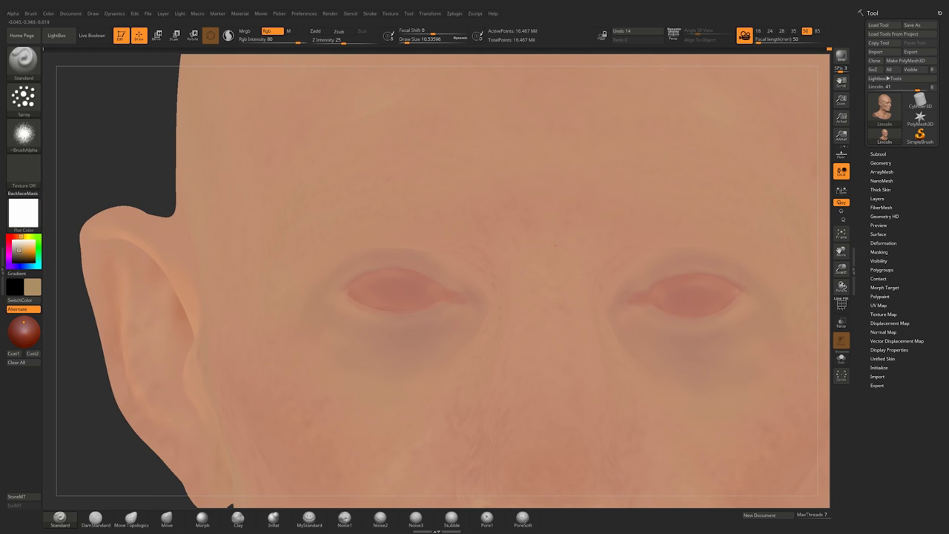
# Pick a lighter tan and spray yellowish patches beside the nose bridge near the inner eye corners.
pyautogui.keyDown('ctrl'); pyautogui.moveTo(573, 177); pyautogui.dragTo(545, 141, button='right'); pyautogui.keyUp('ctrl')
pyautogui.keyDown('alt'); pyautogui.moveTo(615, 220); pyautogui.dragTo(544, 274, button='right'); pyautogui.keyUp('alt')
pyautogui.moveTo(419, 222); pyautogui.dragTo(481, 218, button='right')
pyautogui.moveTo(42, 277); pyautogui.dragTo(49, 288)
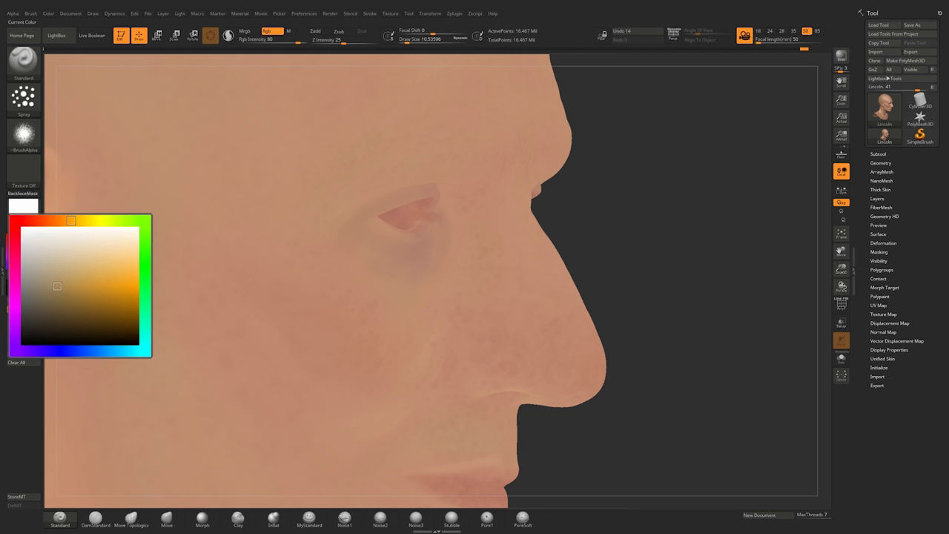
pyautogui.moveTo(505, 240); pyautogui.dragTo(467, 238, button='right')
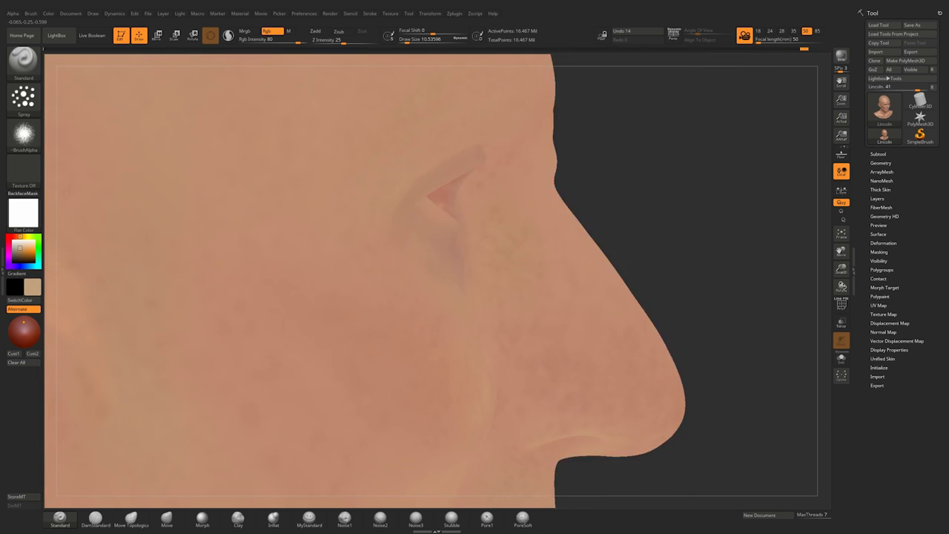
pyautogui.moveTo(548, 252)
pyautogui.mouseDown(button='right')
pyautogui.moveTo(469, 251)
pyautogui.moveTo(491, 204)
pyautogui.moveTo(504, 250)
pyautogui.mouseUp(button='right')
pyautogui.moveTo(505, 251)
pyautogui.mouseDown(button='right')
pyautogui.moveTo(474, 251)
pyautogui.moveTo(589, 250)
pyautogui.moveTo(492, 257)
pyautogui.moveTo(638, 237)
pyautogui.moveTo(596, 223)
pyautogui.moveTo(571, 240)
pyautogui.mouseUp(button='right')
pyautogui.moveTo(183, 226); pyautogui.dragTo(119, 226, button='right')
pyautogui.keyDown('ctrl'); pyautogui.moveTo(119, 226); pyautogui.dragTo(408, 316, button='right'); pyautogui.keyUp('ctrl')
# Switch the paint color to a reddish brown and spray mottling over the cheeks with a brush of about 8.4.
pyautogui.press('c')
pyautogui.moveTo(463, 402); pyautogui.dragTo(415, 319, button='right')
pyautogui.moveTo(637, 327)
pyautogui.mouseDown(button='right')
pyautogui.moveTo(593, 364)
pyautogui.moveTo(578, 289)
pyautogui.moveTo(519, 341)
pyautogui.mouseUp(button='right')
pyautogui.moveTo(519, 341); pyautogui.dragTo(569, 338, button='right')
pyautogui.keyDown('alt'); pyautogui.moveTo(525, 276); pyautogui.dragTo(550, 321, button='right'); pyautogui.keyUp('alt')
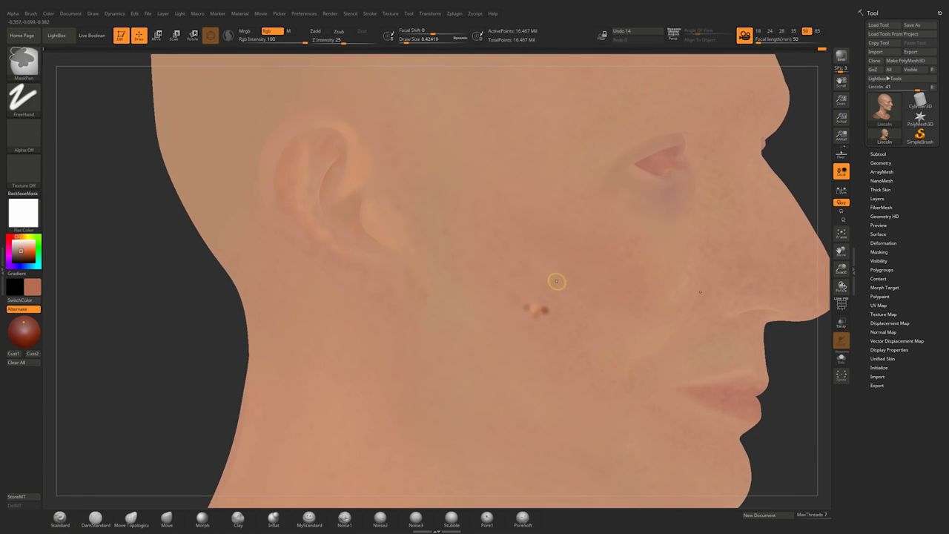
pyautogui.moveTo(663, 281); pyautogui.dragTo(610, 250, button='right')
pyautogui.moveTo(601, 318); pyautogui.dragTo(661, 334, button='right')
pyautogui.keyDown('ctrl'); pyautogui.moveTo(532, 316); pyautogui.dragTo(630, 248, button='right'); pyautogui.keyUp('ctrl')
pyautogui.moveTo(630, 248); pyautogui.dragTo(608, 312, button='right')
pyautogui.moveTo(608, 312); pyautogui.dragTo(543, 303, button='right')
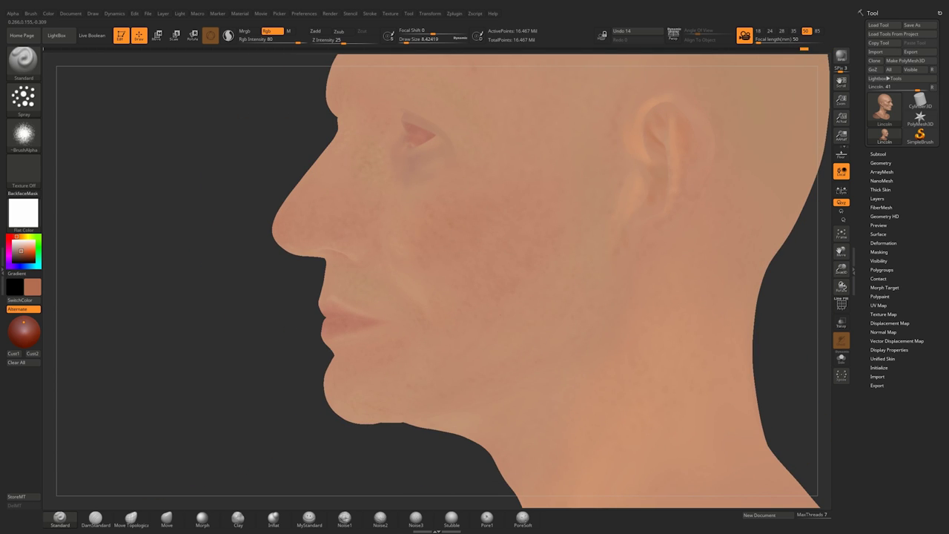
# Enlarge the brush to about 13 and spray reddish brown variation over the temples and around the ears.
pyautogui.keyDown('alt'); pyautogui.moveTo(528, 252); pyautogui.dragTo(508, 330, button='right'); pyautogui.keyUp('alt')
pyautogui.moveTo(619, 239); pyautogui.dragTo(578, 248, button='right')
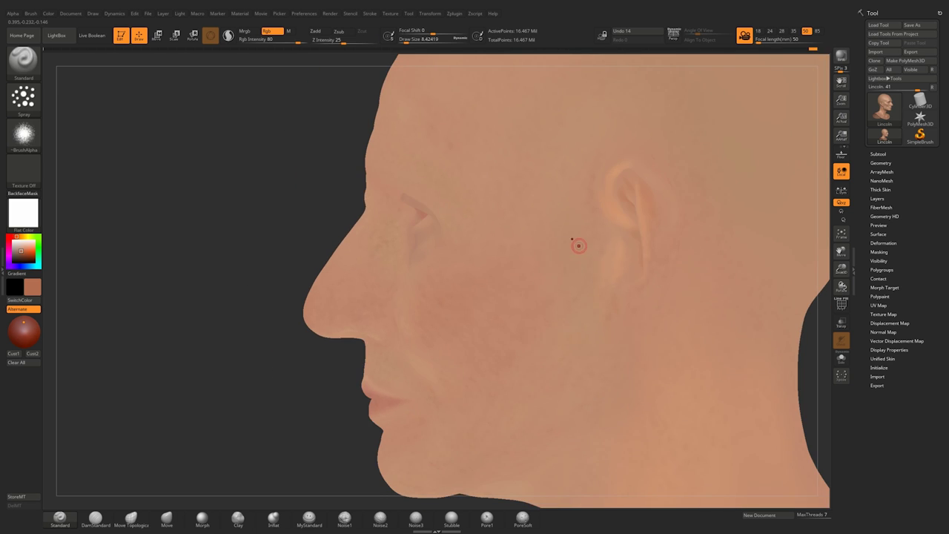
pyautogui.moveTo(530, 226); pyautogui.dragTo(559, 200, button='right')
pyautogui.moveTo(549, 353)
pyautogui.mouseDown(button='right')
pyautogui.moveTo(561, 394)
pyautogui.moveTo(570, 330)
pyautogui.moveTo(614, 284)
pyautogui.mouseUp(button='right')
pyautogui.moveTo(602, 304); pyautogui.dragTo(600, 304)
pyautogui.moveTo(600, 304); pyautogui.dragTo(297, 326, button='right')
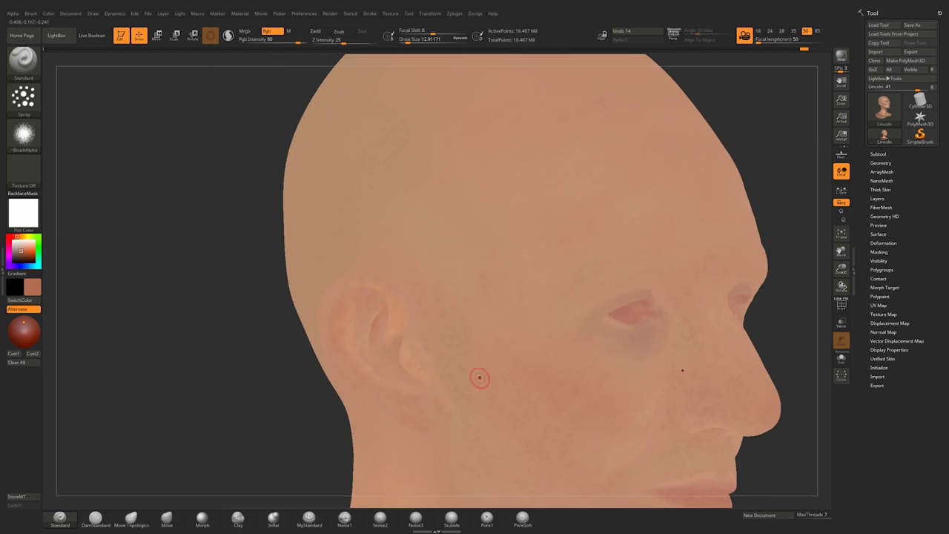
# Reduce the brush to about 7.5 and spray fine reddish brown mottling over the cheek and jaw.
pyautogui.keyDown('alt'); pyautogui.moveTo(466, 387); pyautogui.dragTo(523, 341, button='right'); pyautogui.keyUp('alt')
pyautogui.moveTo(406, 348); pyautogui.dragTo(623, 334, button='right')
pyautogui.moveTo(816, 259); pyautogui.dragTo(593, 246, button='right')
pyautogui.keyDown('alt'); pyautogui.moveTo(801, 248); pyautogui.dragTo(454, 286, button='right'); pyautogui.keyUp('alt')
pyautogui.moveTo(454, 286); pyautogui.dragTo(475, 371, button='right')
pyautogui.moveTo(475, 370); pyautogui.dragTo(519, 367, button='right')
pyautogui.keyDown('alt'); pyautogui.moveTo(417, 224); pyautogui.dragTo(403, 123, button='right'); pyautogui.keyUp('alt')
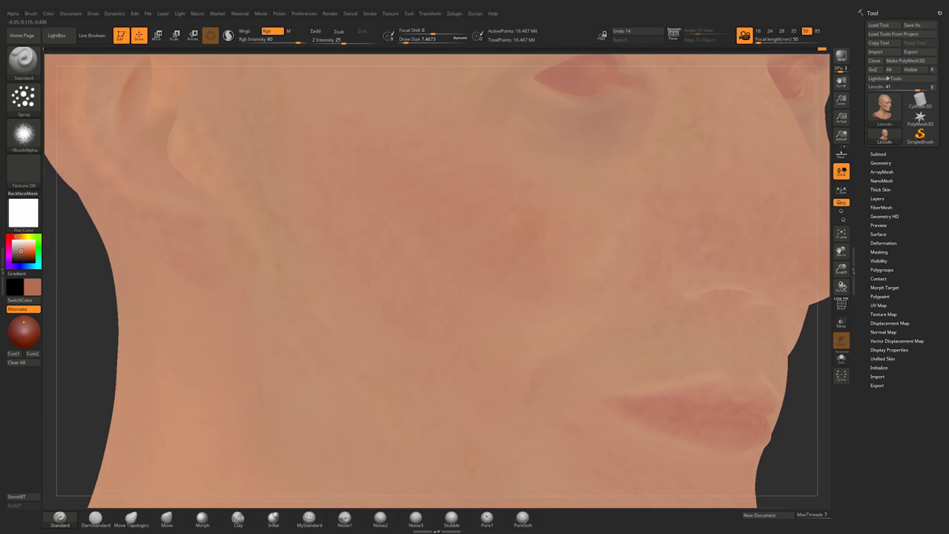
# Enlarge the brush to about 9.4 and spray reddish brown mottling over the cheek, jaw and skin around the ear.
pyautogui.moveTo(527, 328); pyautogui.dragTo(567, 325, button='right')
pyautogui.keyDown('alt'); pyautogui.moveTo(376, 349); pyautogui.dragTo(313, 211, button='right'); pyautogui.keyUp('alt')
pyautogui.moveTo(550, 343); pyautogui.dragTo(467, 341, button='right')
pyautogui.moveTo(608, 400)
pyautogui.keyDown('ctrl'); pyautogui.mouseDown(button='right')
pyautogui.moveTo(615, 313)
pyautogui.moveTo(622, 404)
pyautogui.mouseUp(button='right'); pyautogui.keyUp('ctrl')
pyautogui.keyDown('alt'); pyautogui.moveTo(563, 244); pyautogui.dragTo(475, 371, button='right'); pyautogui.keyUp('alt')
pyautogui.moveTo(474, 371)
pyautogui.mouseDown(button='right')
pyautogui.moveTo(400, 363)
pyautogui.moveTo(534, 356)
pyautogui.moveTo(507, 319)
pyautogui.moveTo(486, 321)
pyautogui.moveTo(519, 385)
pyautogui.mouseUp(button='right')
pyautogui.keyDown('ctrl'); pyautogui.moveTo(519, 385); pyautogui.dragTo(522, 289, button='right'); pyautogui.keyUp('ctrl')
pyautogui.keyDown('ctrl'); pyautogui.moveTo(522, 215); pyautogui.dragTo(527, 284, button='right'); pyautogui.keyUp('ctrl')
pyautogui.keyDown('ctrl'); pyautogui.moveTo(535, 326); pyautogui.dragTo(540, 252, button='right'); pyautogui.keyUp('ctrl')
pyautogui.moveTo(540, 252); pyautogui.dragTo(586, 230, button='right')
pyautogui.moveTo(586, 230)
pyautogui.keyDown('ctrl'); pyautogui.mouseDown(button='right')
pyautogui.moveTo(598, 288)
pyautogui.moveTo(643, 246)
pyautogui.moveTo(639, 281)
pyautogui.moveTo(585, 256)
pyautogui.mouseUp(button='right'); pyautogui.keyUp('ctrl')
pyautogui.moveTo(586, 255)
pyautogui.keyDown('ctrl'); pyautogui.mouseDown(button='right')
pyautogui.moveTo(581, 375)
pyautogui.moveTo(691, 326)
pyautogui.moveTo(645, 318)
pyautogui.moveTo(591, 287)
pyautogui.moveTo(576, 210)
pyautogui.moveTo(534, 333)
pyautogui.mouseUp(button='right'); pyautogui.keyUp('ctrl')
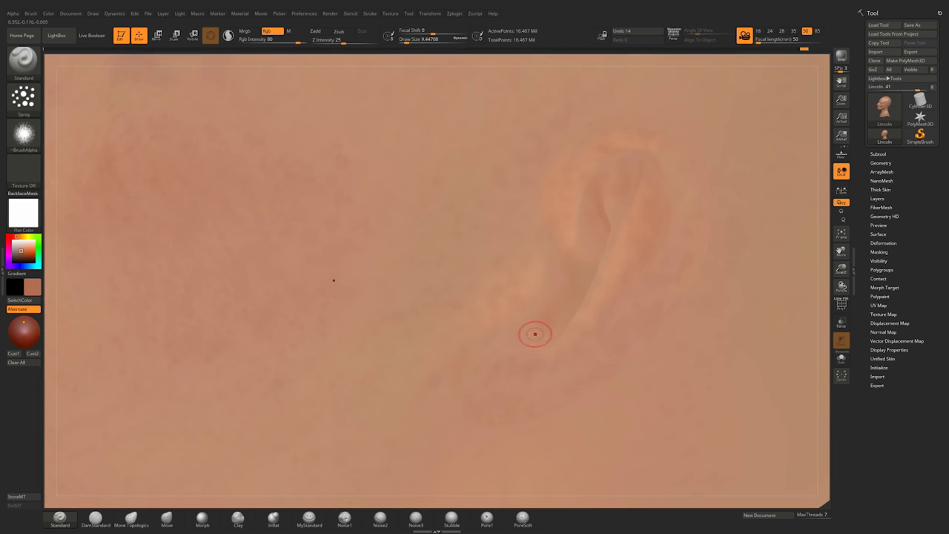
# Sample a lighter peach skin tone and spray variation over the temple and side of the head with a brush of about 6.6.
pyautogui.press('c')
pyautogui.moveTo(642, 264)
pyautogui.mouseDown(button='right')
pyautogui.moveTo(619, 307)
pyautogui.moveTo(612, 269)
pyautogui.moveTo(608, 301)
pyautogui.moveTo(642, 257)
pyautogui.moveTo(564, 317)
pyautogui.moveTo(556, 275)
pyautogui.moveTo(512, 304)
pyautogui.moveTo(563, 278)
pyautogui.mouseUp(button='right')
pyautogui.moveTo(415, 311)
pyautogui.mouseDown(button='right')
pyautogui.moveTo(496, 331)
pyautogui.moveTo(460, 319)
pyautogui.mouseUp(button='right')
pyautogui.moveTo(571, 200)
pyautogui.keyDown('ctrl'); pyautogui.mouseDown(button='right')
pyautogui.moveTo(585, 248)
pyautogui.moveTo(631, 212)
pyautogui.moveTo(660, 281)
pyautogui.moveTo(682, 252)
pyautogui.mouseUp(button='right'); pyautogui.keyUp('ctrl')
pyautogui.moveTo(653, 459)
pyautogui.keyDown('alt'); pyautogui.mouseDown(button='right')
pyautogui.moveTo(609, 342)
pyautogui.moveTo(659, 337)
pyautogui.moveTo(579, 246)
pyautogui.mouseUp(button='right'); pyautogui.keyUp('alt')
pyautogui.moveTo(423, 174); pyautogui.dragTo(438, 185, button='right')
pyautogui.keyDown('ctrl'); pyautogui.moveTo(437, 186); pyautogui.dragTo(438, 250, button='right'); pyautogui.keyUp('ctrl')
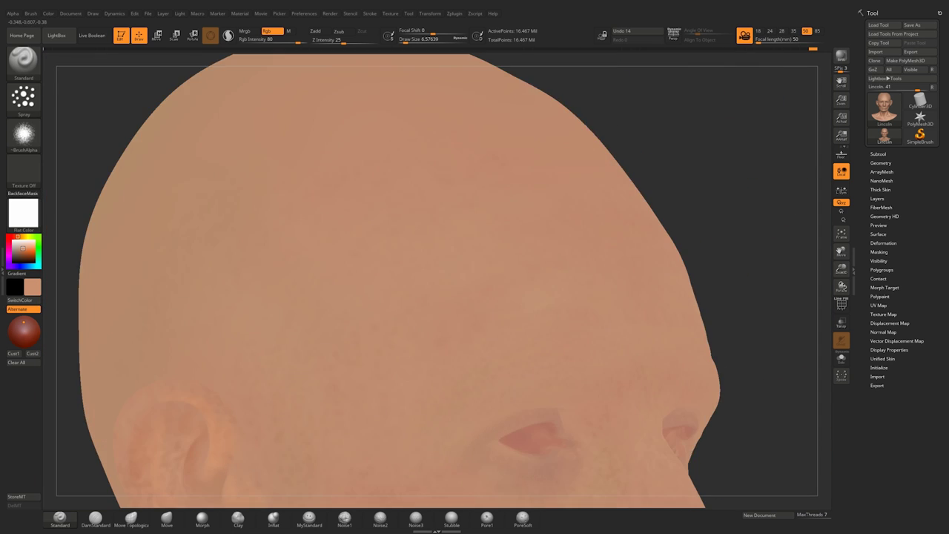
# Spray the lighter skin tone across the forehead and down toward the eye area.
pyautogui.moveTo(552, 292); pyautogui.dragTo(482, 289, button='right')
pyautogui.keyDown('ctrl'); pyautogui.moveTo(482, 289); pyautogui.dragTo(478, 245, button='right'); pyautogui.keyUp('ctrl')
pyautogui.moveTo(525, 282)
pyautogui.mouseDown(button='right')
pyautogui.moveTo(437, 241)
pyautogui.moveTo(530, 204)
pyautogui.mouseUp(button='right')
pyautogui.moveTo(530, 204)
pyautogui.keyDown('ctrl'); pyautogui.mouseDown(button='right')
pyautogui.moveTo(523, 134)
pyautogui.moveTo(522, 189)
pyautogui.mouseUp(button='right'); pyautogui.keyUp('ctrl')
pyautogui.moveTo(522, 189)
pyautogui.mouseDown(button='right')
pyautogui.moveTo(569, 191)
pyautogui.moveTo(512, 193)
pyautogui.mouseUp(button='right')
pyautogui.keyDown('ctrl'); pyautogui.moveTo(512, 192); pyautogui.dragTo(508, 252, button='right'); pyautogui.keyUp('ctrl')
# Sample a muted reddish brown, reduce the brush to about 5 and spray fine mottling around the inner eye corner.
pyautogui.press('c')
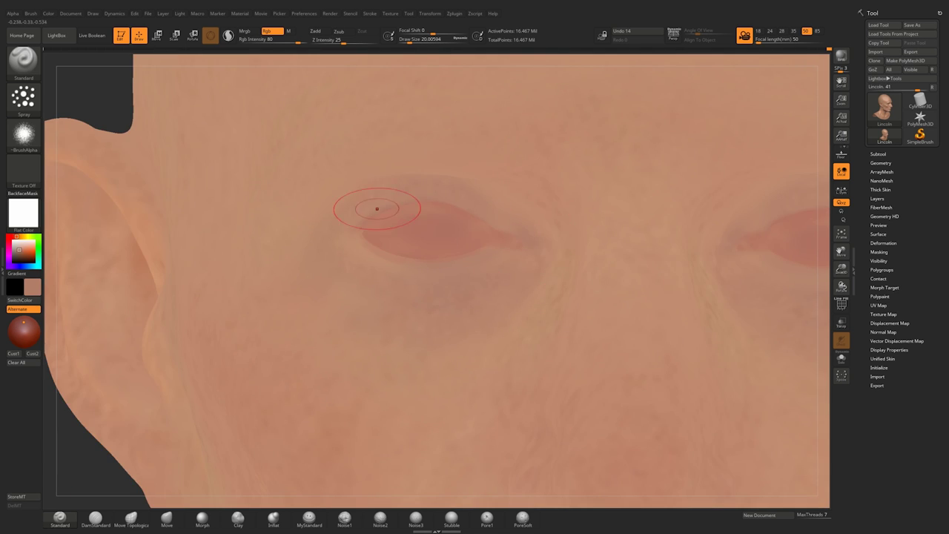
pyautogui.moveTo(336, 212); pyautogui.dragTo(372, 254, button='right')
pyautogui.moveTo(511, 211); pyautogui.dragTo(492, 200, button='right')
pyautogui.keyDown('ctrl'); pyautogui.moveTo(493, 200); pyautogui.dragTo(507, 221, button='right'); pyautogui.keyUp('ctrl')
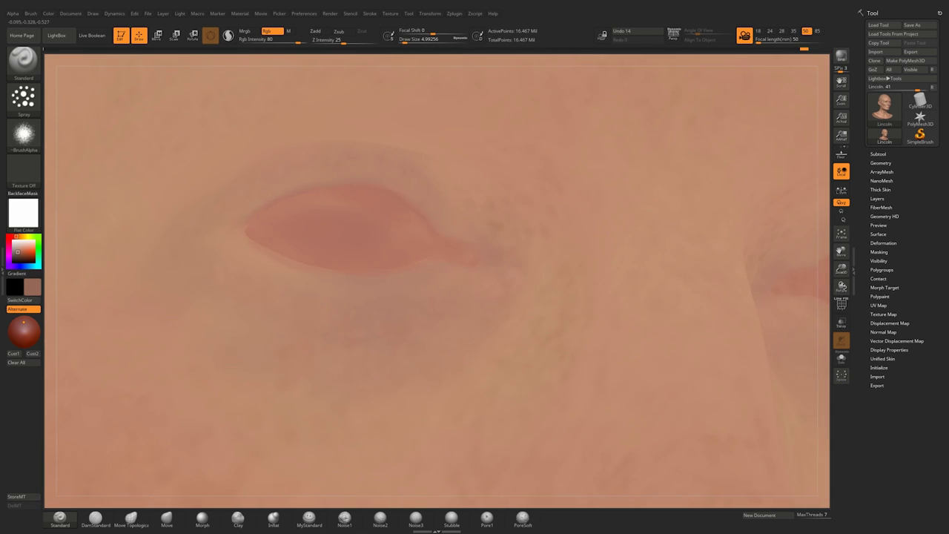
pyautogui.keyDown('ctrl'); pyautogui.moveTo(609, 278); pyautogui.dragTo(609, 235, button='right'); pyautogui.keyUp('ctrl')
pyautogui.moveTo(610, 236)
pyautogui.mouseDown(button='right')
pyautogui.moveTo(537, 232)
pyautogui.moveTo(539, 159)
pyautogui.mouseUp(button='right')
pyautogui.moveTo(539, 159); pyautogui.dragTo(637, 166, button='right')
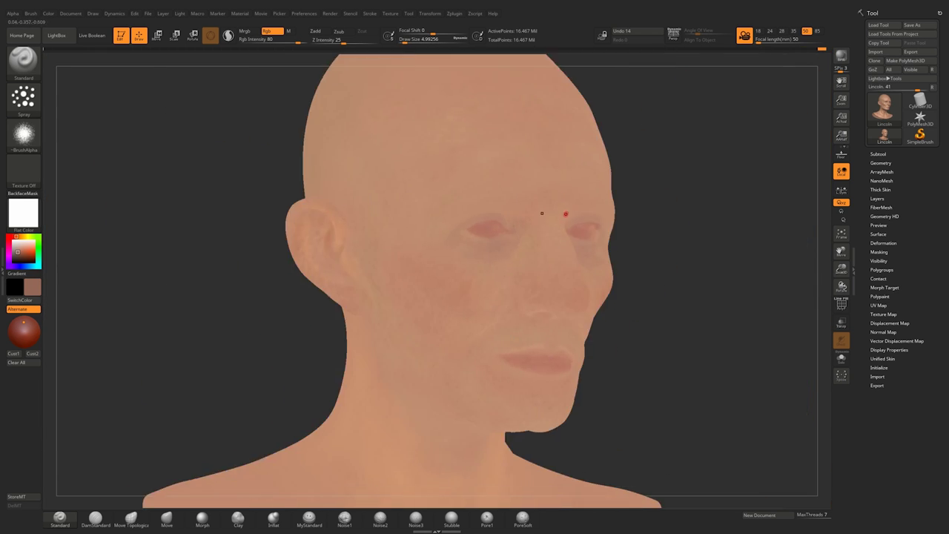
# Spray fine muted brown variation over the brow area and forehead.
pyautogui.keyDown('ctrl'); pyautogui.moveTo(549, 237); pyautogui.dragTo(548, 297, button='right'); pyautogui.keyUp('ctrl')
pyautogui.moveTo(575, 209); pyautogui.dragTo(468, 193, button='right')
pyautogui.keyDown('ctrl'); pyautogui.moveTo(650, 241); pyautogui.dragTo(649, 186, button='right'); pyautogui.keyUp('ctrl')
pyautogui.moveTo(650, 186)
pyautogui.mouseDown(button='right')
pyautogui.moveTo(538, 186)
pyautogui.moveTo(641, 193)
pyautogui.mouseUp(button='right')
pyautogui.keyDown('ctrl'); pyautogui.moveTo(521, 222); pyautogui.dragTo(521, 269, button='right'); pyautogui.keyUp('ctrl')
pyautogui.moveTo(593, 110)
pyautogui.keyDown('alt'); pyautogui.mouseDown(button='right')
pyautogui.moveTo(519, 210)
pyautogui.moveTo(584, 230)
pyautogui.moveTo(532, 216)
pyautogui.mouseUp(button='right'); pyautogui.keyUp('alt')
pyautogui.moveTo(482, 239)
pyautogui.mouseDown(button='right')
pyautogui.moveTo(415, 236)
pyautogui.moveTo(430, 167)
pyautogui.moveTo(463, 170)
pyautogui.moveTo(463, 122)
pyautogui.mouseUp(button='right')
pyautogui.moveTo(452, 178); pyautogui.dragTo(518, 238, button='right')
# Set the brush to about 6.6, choose a dusty pink and spray subtle variation over the cheek and beside the nostrils.
pyautogui.moveTo(518, 237)
pyautogui.keyDown('ctrl'); pyautogui.mouseDown(button='right')
pyautogui.moveTo(518, 293)
pyautogui.moveTo(590, 271)
pyautogui.moveTo(485, 260)
pyautogui.mouseUp(button='right'); pyautogui.keyUp('ctrl')
pyautogui.moveTo(486, 259)
pyautogui.keyDown('ctrl'); pyautogui.mouseDown(button='right')
pyautogui.moveTo(485, 222)
pyautogui.moveTo(510, 308)
pyautogui.mouseUp(button='right'); pyautogui.keyUp('ctrl')
pyautogui.press('space')
pyautogui.moveTo(539, 270); pyautogui.dragTo(532, 268)
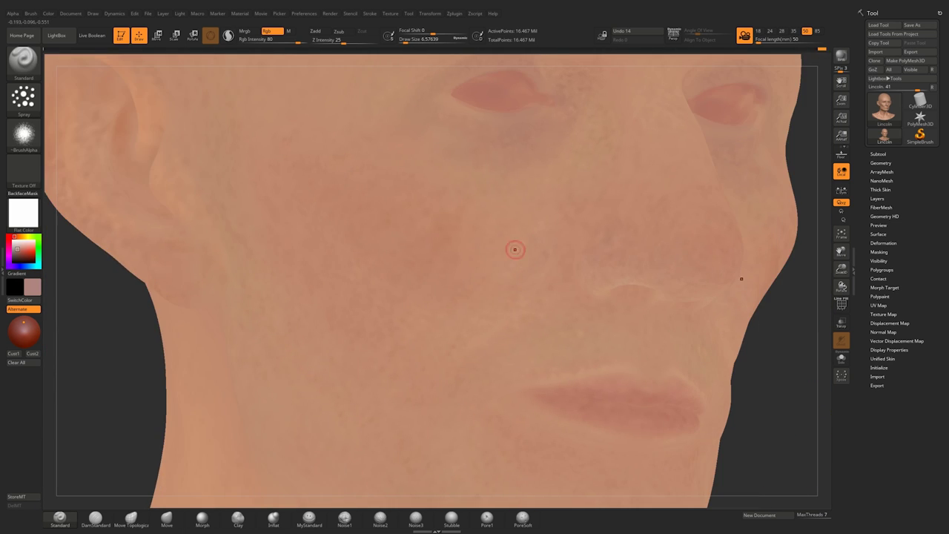
pyautogui.moveTo(734, 289)
pyautogui.mouseDown(button='right')
pyautogui.moveTo(648, 293)
pyautogui.moveTo(648, 230)
pyautogui.mouseUp(button='right')
pyautogui.moveTo(460, 212)
pyautogui.mouseDown(button='right')
pyautogui.moveTo(521, 205)
pyautogui.moveTo(521, 289)
pyautogui.mouseUp(button='right')
# Change the paint color to a soft pinkish brown and spray mottling around the mouth, upper lip and chin.
pyautogui.click(33, 287)
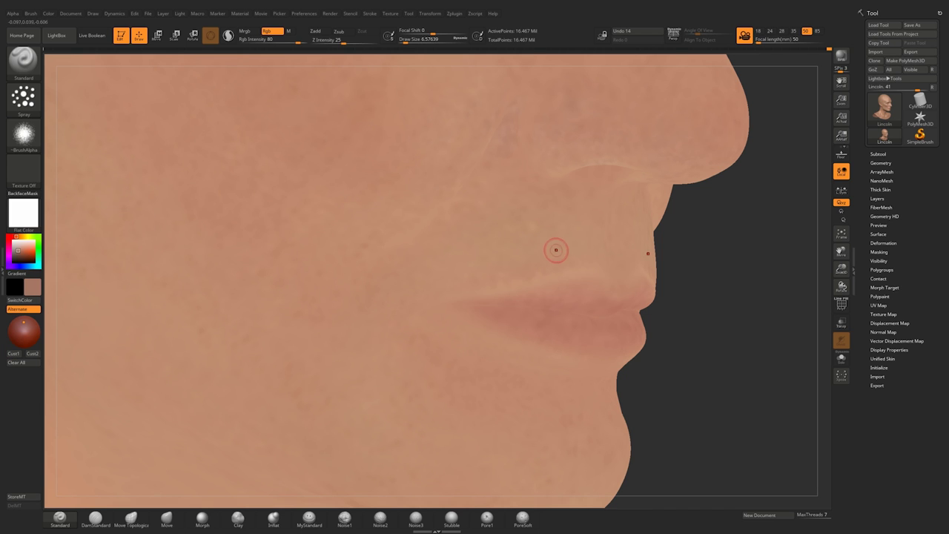
pyautogui.moveTo(667, 269); pyautogui.dragTo(579, 267, button='right')
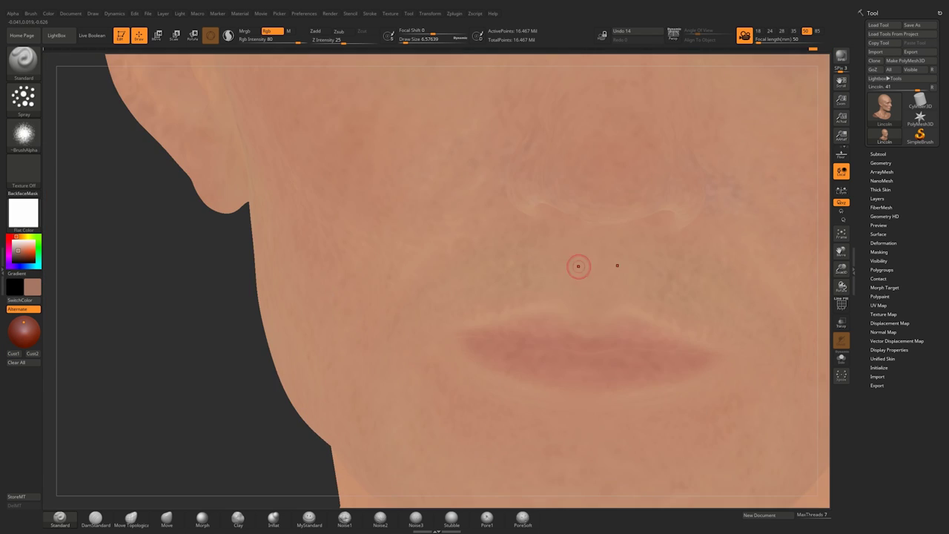
pyautogui.keyDown('alt'); pyautogui.moveTo(633, 291); pyautogui.dragTo(601, 247, button='right'); pyautogui.keyUp('alt')
pyautogui.moveTo(461, 194); pyautogui.dragTo(540, 188, button='right')
pyautogui.moveTo(689, 296); pyautogui.dragTo(629, 292, button='right')
pyautogui.moveTo(630, 292)
pyautogui.keyDown('ctrl'); pyautogui.mouseDown(button='right')
pyautogui.moveTo(629, 224)
pyautogui.moveTo(686, 224)
pyautogui.mouseUp(button='right'); pyautogui.keyUp('ctrl')
pyautogui.moveTo(686, 225)
pyautogui.keyDown('ctrl'); pyautogui.mouseDown(button='right')
pyautogui.moveTo(685, 297)
pyautogui.moveTo(630, 270)
pyautogui.moveTo(587, 296)
pyautogui.moveTo(587, 247)
pyautogui.mouseUp(button='right'); pyautogui.keyUp('ctrl')
# Choose a desaturated grayish brown and spray mottling over the jaw and lower cheek with a brush of about 11.7.
pyautogui.click(32, 287)
pyautogui.moveTo(563, 319)
pyautogui.mouseDown(button='right')
pyautogui.moveTo(633, 319)
pyautogui.moveTo(633, 378)
pyautogui.mouseUp(button='right')
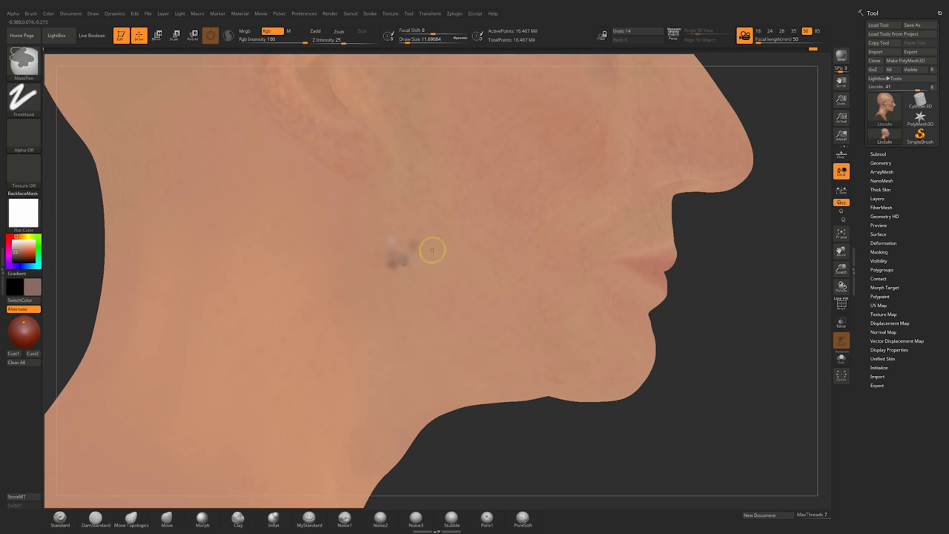
pyautogui.moveTo(433, 242); pyautogui.dragTo(367, 230, button='right')
pyautogui.moveTo(613, 320)
pyautogui.keyDown('alt'); pyautogui.mouseDown(button='right')
pyautogui.moveTo(576, 263)
pyautogui.moveTo(620, 338)
pyautogui.moveTo(452, 170)
pyautogui.moveTo(470, 111)
pyautogui.mouseUp(button='right'); pyautogui.keyUp('alt')
pyautogui.moveTo(589, 310); pyautogui.dragTo(591, 259, button='right')
pyautogui.keyDown('ctrl'); pyautogui.moveTo(503, 279); pyautogui.dragTo(601, 244, button='right'); pyautogui.keyUp('ctrl')
pyautogui.keyDown('ctrl'); pyautogui.moveTo(601, 243); pyautogui.dragTo(608, 266, button='right'); pyautogui.keyUp('ctrl')
pyautogui.moveTo(645, 152); pyautogui.dragTo(617, 180, button='right')
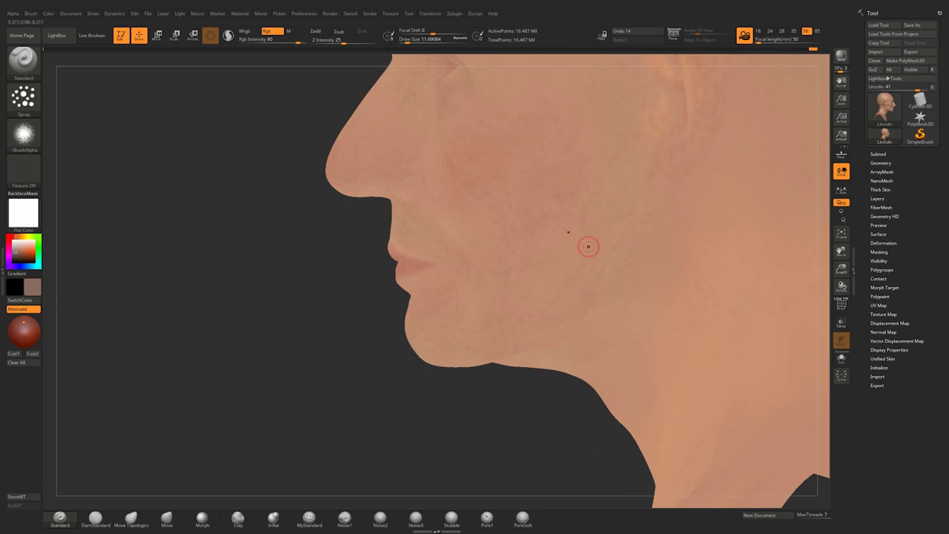
# Spray the grayish brown mottling under the jaw and down the neck.
pyautogui.keyDown('alt'); pyautogui.moveTo(519, 326); pyautogui.dragTo(575, 200, button='right'); pyautogui.keyUp('alt')
pyautogui.moveTo(686, 185); pyautogui.dragTo(624, 182, button='right')
pyautogui.keyDown('ctrl'); pyautogui.moveTo(625, 183); pyautogui.dragTo(630, 210, button='right'); pyautogui.keyUp('ctrl')
pyautogui.keyDown('alt'); pyautogui.moveTo(606, 356); pyautogui.dragTo(520, 287, button='right'); pyautogui.keyUp('alt')
pyautogui.moveTo(455, 259); pyautogui.dragTo(502, 232, button='right')
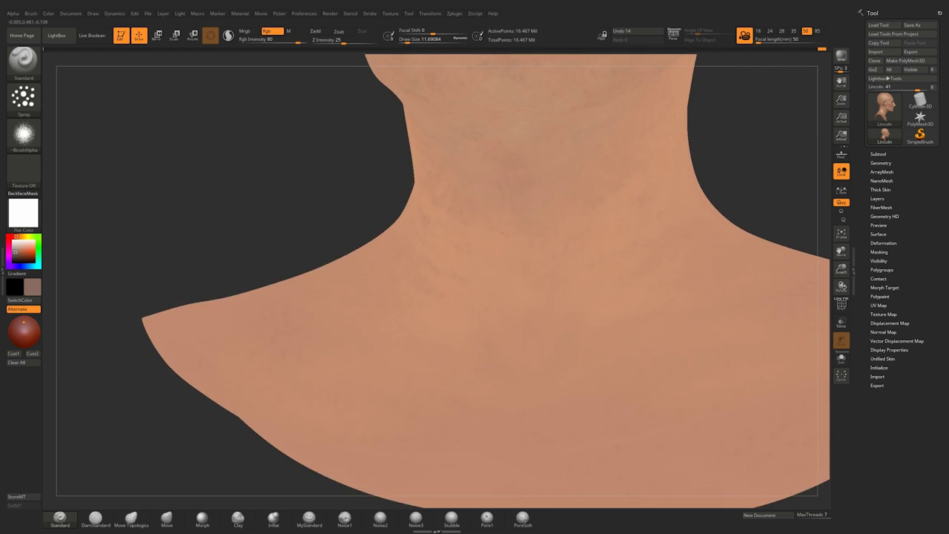
# Extend the grayish brown variation over the lower neck, upper chest and shoulders.
pyautogui.moveTo(581, 231); pyautogui.dragTo(506, 163, button='right')
pyautogui.moveTo(461, 267); pyautogui.dragTo(502, 191, button='right')
pyautogui.moveTo(503, 191); pyautogui.dragTo(569, 199, button='right')
pyautogui.keyDown('ctrl'); pyautogui.moveTo(569, 199); pyautogui.dragTo(631, 125, button='right'); pyautogui.keyUp('ctrl')
pyautogui.moveTo(537, 340); pyautogui.dragTo(567, 286, button='right')
pyautogui.moveTo(466, 387); pyautogui.dragTo(578, 282, button='right')
pyautogui.keyDown('ctrl'); pyautogui.moveTo(482, 193); pyautogui.dragTo(489, 249, button='right'); pyautogui.keyUp('ctrl')
pyautogui.moveTo(534, 296); pyautogui.dragTo(457, 296, button='right')
pyautogui.moveTo(457, 297)
pyautogui.mouseDown(button='right')
pyautogui.moveTo(504, 296)
pyautogui.moveTo(479, 296)
pyautogui.mouseUp(button='right')
pyautogui.moveTo(479, 297)
pyautogui.keyDown('ctrl'); pyautogui.mouseDown(button='right')
pyautogui.moveTo(482, 238)
pyautogui.moveTo(475, 297)
pyautogui.mouseUp(button='right'); pyautogui.keyUp('ctrl')
pyautogui.keyDown('ctrl'); pyautogui.moveTo(475, 297); pyautogui.dragTo(478, 326, button='right'); pyautogui.keyUp('ctrl')
pyautogui.moveTo(569, 186); pyautogui.dragTo(527, 273)
pyautogui.keyDown('alt'); pyautogui.moveTo(552, 252); pyautogui.dragTo(711, 255, button='right'); pyautogui.keyUp('alt')
pyautogui.moveTo(593, 256)
pyautogui.mouseDown(button='right')
pyautogui.moveTo(459, 252)
pyautogui.moveTo(593, 244)
pyautogui.mouseUp(button='right')
pyautogui.keyDown('alt'); pyautogui.moveTo(519, 428); pyautogui.dragTo(602, 274, button='right'); pyautogui.keyUp('alt')
pyautogui.keyDown('ctrl'); pyautogui.moveTo(602, 274); pyautogui.dragTo(610, 215, button='right'); pyautogui.keyUp('ctrl')
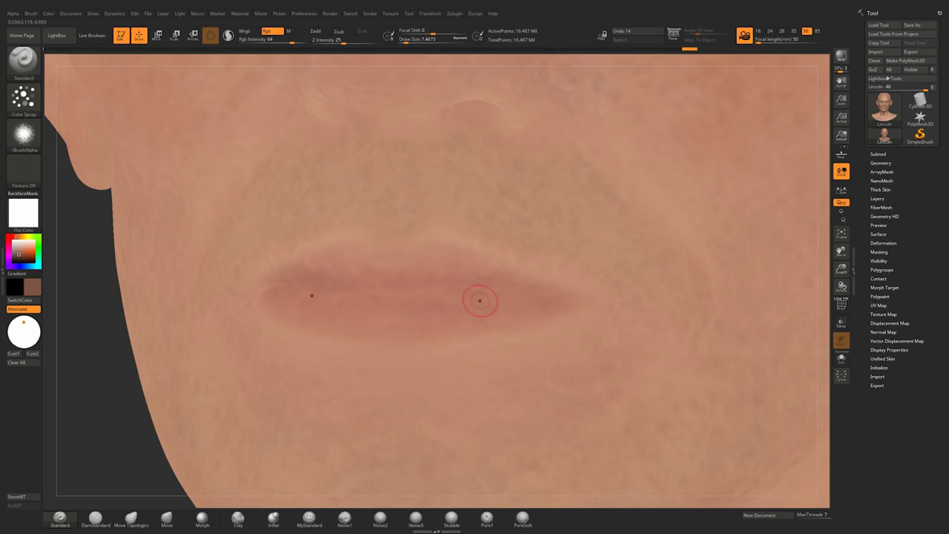
# Pick a light tan, adjust the brush to about 5.8 and spray fine variation over the nose and inner cheeks.
pyautogui.press('space')
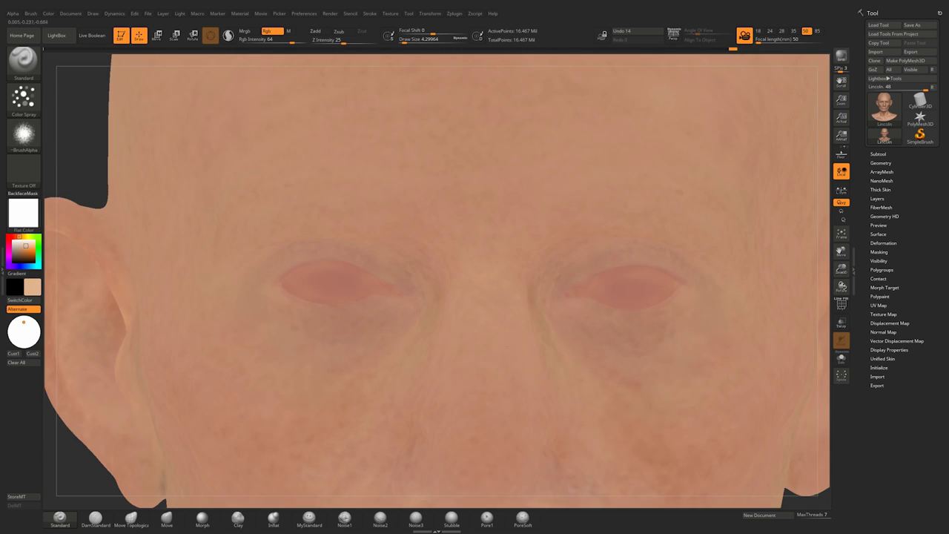
pyautogui.moveTo(496, 343); pyautogui.dragTo(469, 289, button='right')
pyautogui.press('space')
pyautogui.moveTo(492, 242); pyautogui.dragTo(495, 241)
pyautogui.moveTo(508, 280); pyautogui.dragTo(615, 281, button='right')
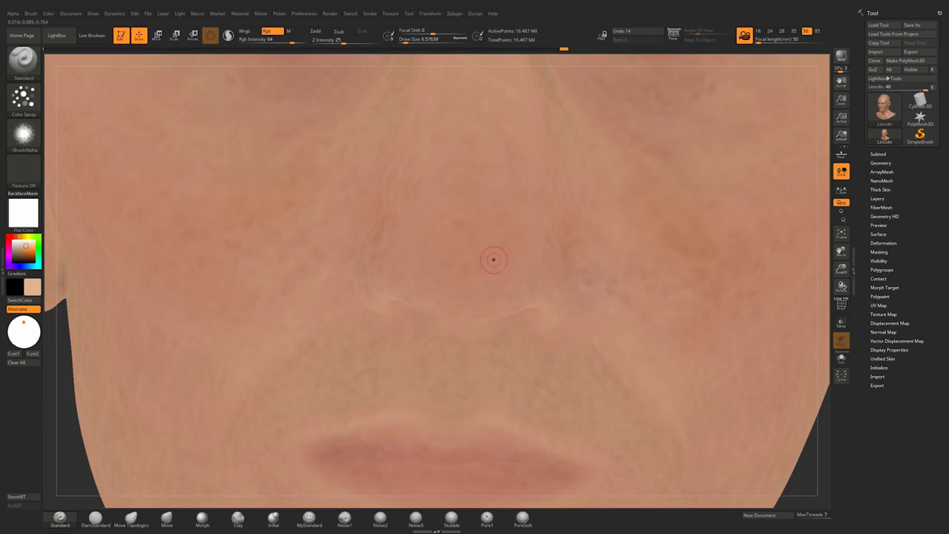
pyautogui.press('space')
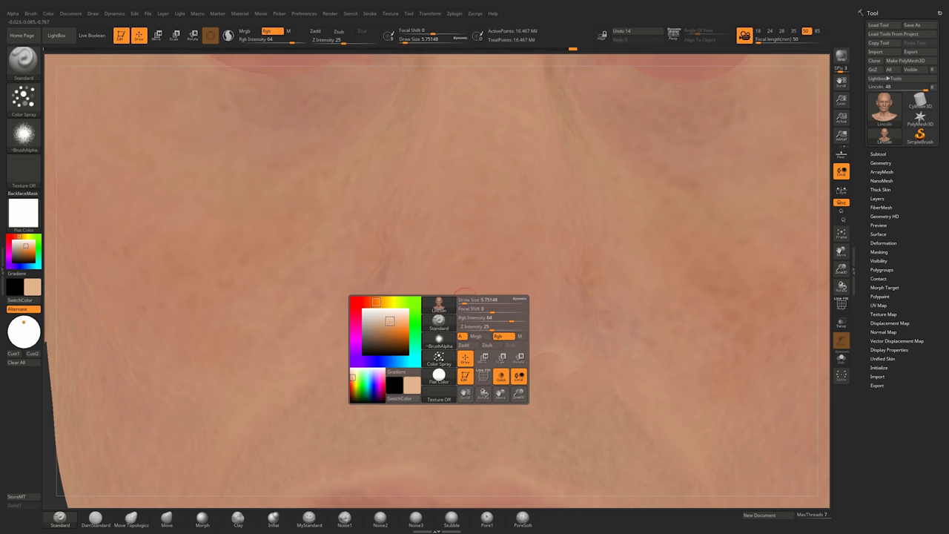
# With a brush of about 5.8 at RGB intensity 100, spray light tan flecks over the nose and cheek.
pyautogui.press('space')
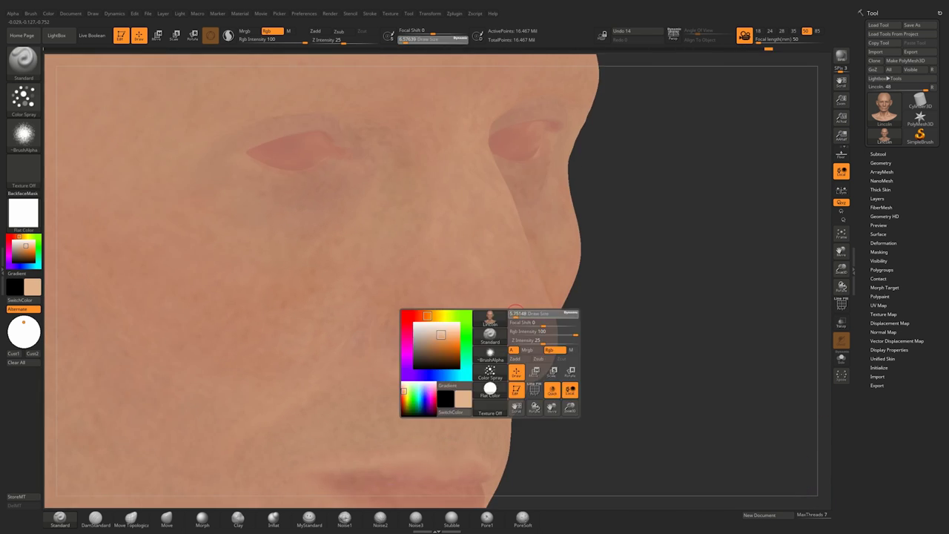
pyautogui.moveTo(566, 298); pyautogui.dragTo(544, 297, button='right')
pyautogui.click(544, 297)
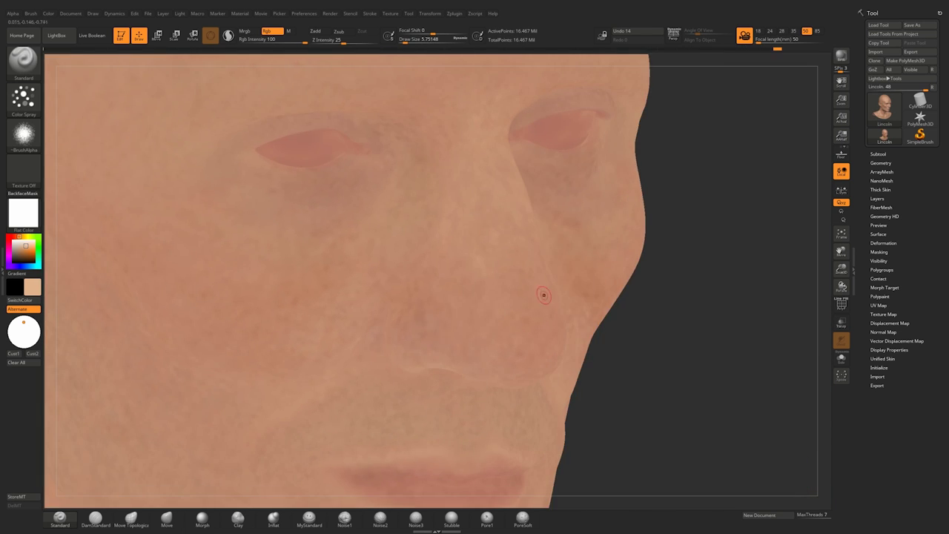
pyautogui.moveTo(630, 311)
pyautogui.mouseDown(button='right')
pyautogui.moveTo(549, 324)
pyautogui.moveTo(572, 319)
pyautogui.mouseUp(button='right')
pyautogui.moveTo(514, 307)
pyautogui.mouseDown(button='right')
pyautogui.moveTo(582, 345)
pyautogui.moveTo(496, 286)
pyautogui.moveTo(489, 222)
pyautogui.mouseUp(button='right')
pyautogui.moveTo(511, 282); pyautogui.dragTo(475, 333, button='right')
pyautogui.moveTo(475, 259); pyautogui.dragTo(508, 259, button='right')
pyautogui.moveTo(443, 304); pyautogui.dragTo(419, 318)
pyautogui.moveTo(419, 319); pyautogui.dragTo(475, 317, button='right')
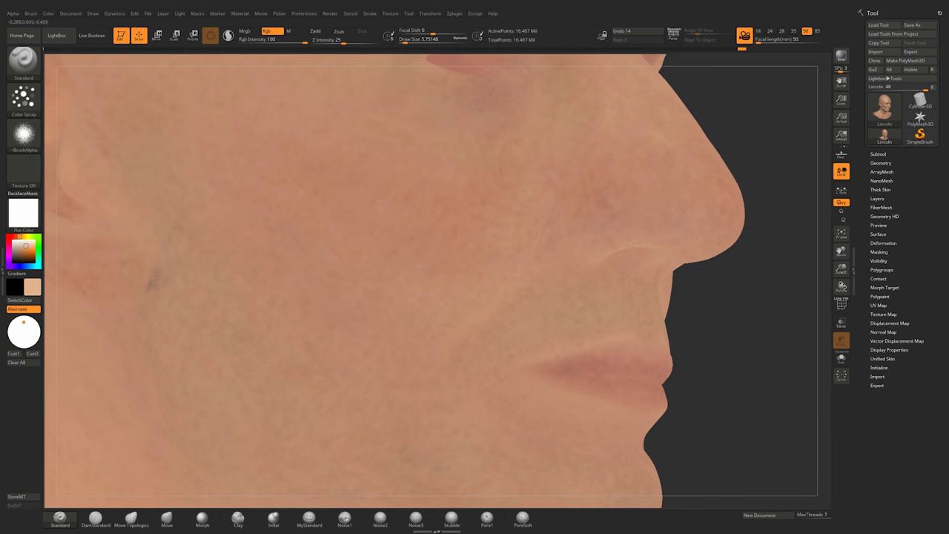
# Spray the light tan variation across the side of the face, from the cheek toward the ear and jaw.
pyautogui.keyDown('ctrl'); pyautogui.moveTo(369, 312); pyautogui.dragTo(379, 238, button='right'); pyautogui.keyUp('ctrl')
pyautogui.moveTo(601, 236); pyautogui.dragTo(559, 233, button='right')
pyautogui.moveTo(445, 260); pyautogui.dragTo(519, 255, button='right')
pyautogui.keyDown('ctrl'); pyautogui.moveTo(485, 178); pyautogui.dragTo(480, 237, button='right'); pyautogui.keyUp('ctrl')
pyautogui.moveTo(568, 281); pyautogui.dragTo(434, 266, button='right')
pyautogui.keyDown('ctrl'); pyautogui.moveTo(571, 319); pyautogui.dragTo(571, 285, button='right'); pyautogui.keyUp('ctrl')
pyautogui.moveTo(571, 285); pyautogui.dragTo(508, 284, button='right')
pyautogui.keyDown('ctrl'); pyautogui.moveTo(508, 284); pyautogui.dragTo(507, 230, button='right'); pyautogui.keyUp('ctrl')
pyautogui.keyDown('alt'); pyautogui.moveTo(552, 285); pyautogui.dragTo(453, 231, button='right'); pyautogui.keyUp('alt')
pyautogui.moveTo(349, 290); pyautogui.dragTo(442, 347, button='right')
pyautogui.keyDown('alt'); pyautogui.moveTo(442, 347); pyautogui.dragTo(409, 345, button='right'); pyautogui.keyUp('alt')
# Sample a skin tone, shift it to a grayish brown and spray a stubble tint along the jaw and chin.
pyautogui.press('c')
pyautogui.keyDown('ctrl'); pyautogui.moveTo(508, 299); pyautogui.dragTo(507, 267, button='right'); pyautogui.keyUp('ctrl')
pyautogui.moveTo(507, 267); pyautogui.dragTo(491, 268, button='right')
pyautogui.click(33, 288)
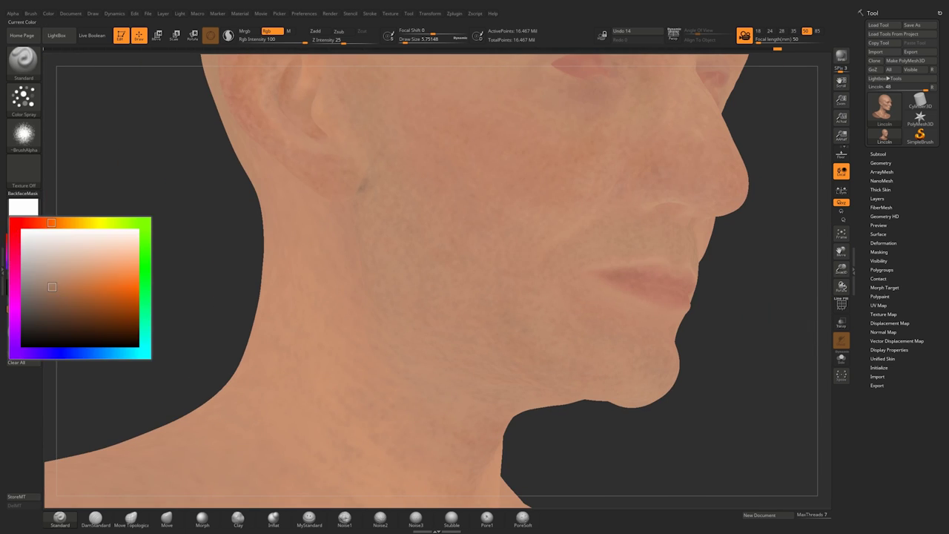
pyautogui.moveTo(552, 310); pyautogui.dragTo(570, 305, button='right')
pyautogui.keyDown('ctrl'); pyautogui.moveTo(569, 306); pyautogui.dragTo(569, 326, button='right'); pyautogui.keyUp('ctrl')
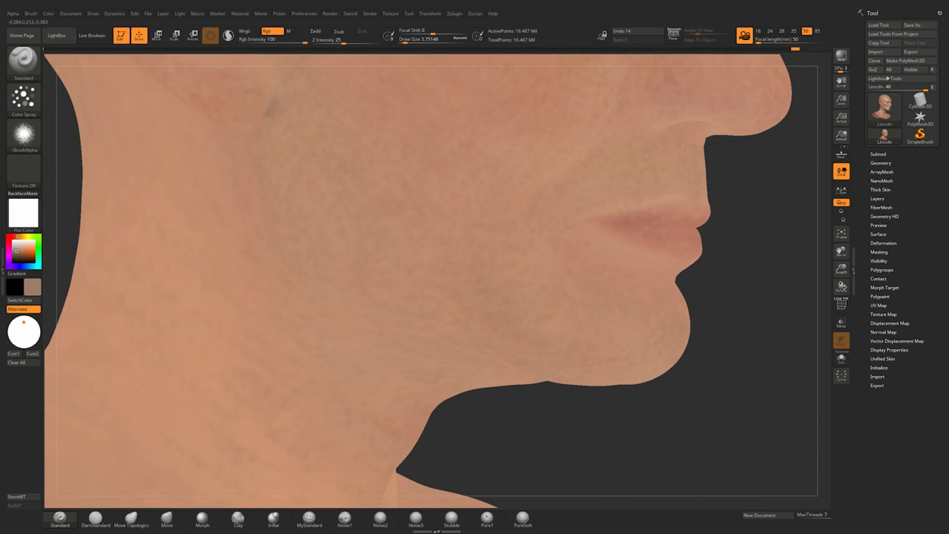
pyautogui.keyDown('alt'); pyautogui.moveTo(515, 278); pyautogui.dragTo(592, 343, button='right'); pyautogui.keyUp('alt')
pyautogui.keyDown('ctrl'); pyautogui.moveTo(591, 343); pyautogui.dragTo(513, 285, button='right'); pyautogui.keyUp('ctrl')
pyautogui.moveTo(513, 286)
pyautogui.keyDown('ctrl'); pyautogui.mouseDown(button='right')
pyautogui.moveTo(513, 312)
pyautogui.moveTo(561, 302)
pyautogui.moveTo(494, 216)
pyautogui.moveTo(504, 258)
pyautogui.moveTo(415, 271)
pyautogui.moveTo(426, 244)
pyautogui.moveTo(511, 259)
pyautogui.moveTo(378, 286)
pyautogui.mouseUp(button='right'); pyautogui.keyUp('ctrl')
pyautogui.moveTo(379, 285)
pyautogui.keyDown('ctrl'); pyautogui.mouseDown(button='right')
pyautogui.moveTo(378, 315)
pyautogui.moveTo(425, 328)
pyautogui.mouseUp(button='right'); pyautogui.keyUp('ctrl')
# Enlarge the brush to about 15.6 and spray grayish brown over the lower face and chin.
pyautogui.press('space')
pyautogui.click(454, 278)
pyautogui.moveTo(455, 267); pyautogui.dragTo(581, 276, button='right')
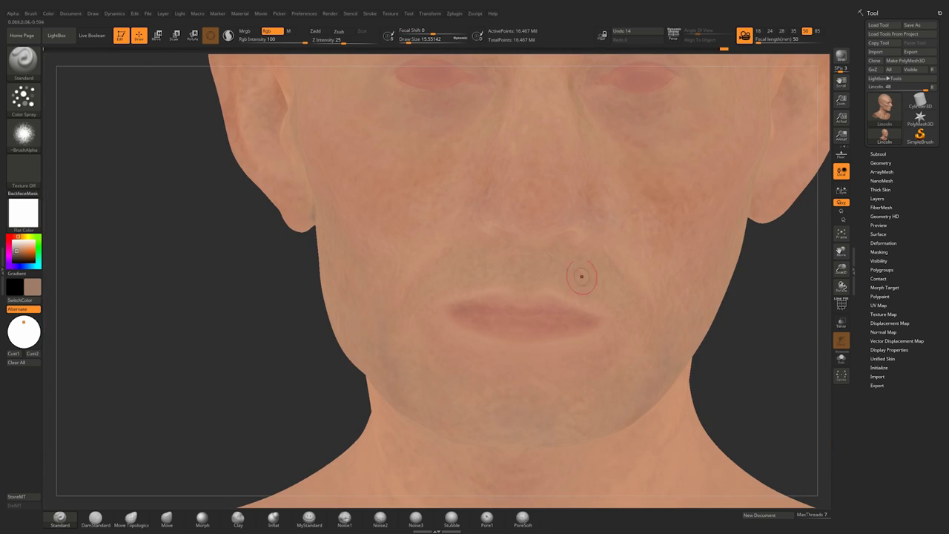
pyautogui.keyDown('ctrl'); pyautogui.moveTo(519, 280); pyautogui.dragTo(520, 237, button='right'); pyautogui.keyUp('ctrl')
pyautogui.moveTo(520, 237); pyautogui.dragTo(444, 192, button='right')
pyautogui.keyDown('ctrl'); pyautogui.moveTo(444, 193); pyautogui.dragTo(445, 244, button='right'); pyautogui.keyUp('ctrl')
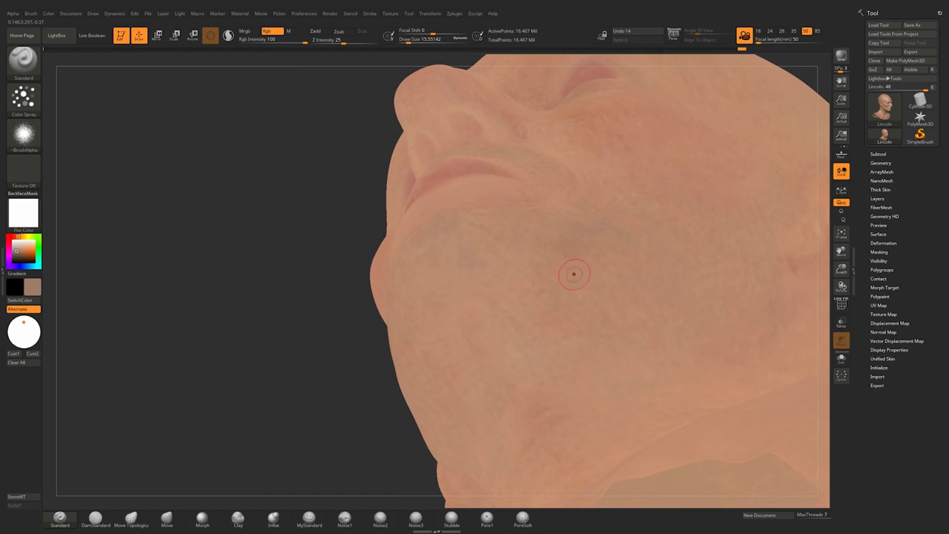
# Spray grayish brown mottling beneath the chin and over the front and sides of the neck.
pyautogui.moveTo(500, 315); pyautogui.dragTo(562, 296, button='right')
pyautogui.moveTo(574, 250); pyautogui.dragTo(496, 215, button='right')
pyautogui.moveTo(497, 215); pyautogui.dragTo(563, 297, button='right')
pyautogui.keyDown('ctrl'); pyautogui.moveTo(459, 215); pyautogui.dragTo(439, 224, button='right'); pyautogui.keyUp('ctrl')
pyautogui.moveTo(489, 324)
pyautogui.mouseDown(button='right')
pyautogui.moveTo(454, 319)
pyautogui.moveTo(498, 308)
pyautogui.moveTo(464, 397)
pyautogui.moveTo(490, 319)
pyautogui.mouseUp(button='right')
pyautogui.moveTo(586, 282); pyautogui.dragTo(523, 272, button='right')
pyautogui.moveTo(597, 267); pyautogui.dragTo(571, 311)
pyautogui.moveTo(571, 312); pyautogui.dragTo(637, 308, button='right')
pyautogui.moveTo(465, 315); pyautogui.dragTo(486, 313)
pyautogui.moveTo(504, 308)
pyautogui.keyDown('ctrl'); pyautogui.mouseDown(button='right')
pyautogui.moveTo(519, 259)
pyautogui.moveTo(452, 258)
pyautogui.moveTo(579, 271)
pyautogui.mouseUp(button='right'); pyautogui.keyUp('ctrl')
# Enlarge the brush to about 26.9 and spray broad grayish brown variation over the back of the head.
pyautogui.keyDown('ctrl'); pyautogui.moveTo(474, 185); pyautogui.dragTo(493, 255, button='right'); pyautogui.keyUp('ctrl')
pyautogui.moveTo(475, 256); pyautogui.dragTo(490, 275)
pyautogui.keyDown('alt'); pyautogui.moveTo(475, 275); pyautogui.dragTo(505, 250, button='right'); pyautogui.keyUp('alt')
pyautogui.moveTo(415, 249); pyautogui.dragTo(493, 236, button='right')
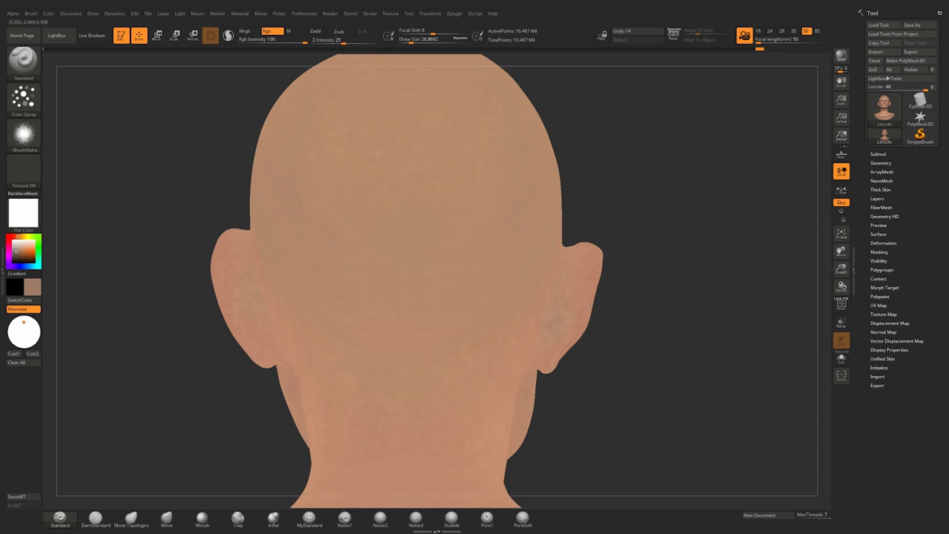
pyautogui.moveTo(434, 206); pyautogui.dragTo(452, 215)
pyautogui.keyDown('alt'); pyautogui.moveTo(460, 200); pyautogui.dragTo(492, 277, button='right'); pyautogui.keyUp('alt')
pyautogui.moveTo(517, 263); pyautogui.dragTo(490, 289)
pyautogui.moveTo(579, 252); pyautogui.dragTo(511, 245, button='right')
pyautogui.moveTo(547, 209); pyautogui.dragTo(571, 206)
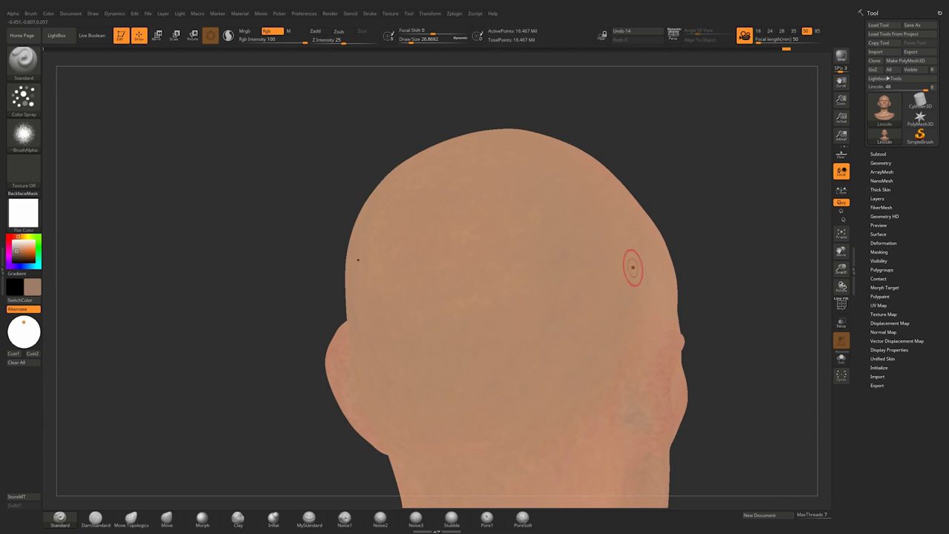
# Spray the same grayish brown variation over the side and top of the scalp toward the forehead.
pyautogui.moveTo(571, 222); pyautogui.dragTo(497, 237, button='right')
pyautogui.keyDown('alt'); pyautogui.moveTo(486, 204); pyautogui.dragTo(507, 266, button='right'); pyautogui.keyUp('alt')
pyautogui.moveTo(501, 264); pyautogui.dragTo(511, 267)
pyautogui.moveTo(489, 185); pyautogui.dragTo(492, 326, button='right')
pyautogui.moveTo(474, 256); pyautogui.dragTo(493, 271)
pyautogui.moveTo(504, 327)
pyautogui.mouseDown(button='right')
pyautogui.moveTo(510, 280)
pyautogui.moveTo(426, 276)
pyautogui.mouseUp(button='right')
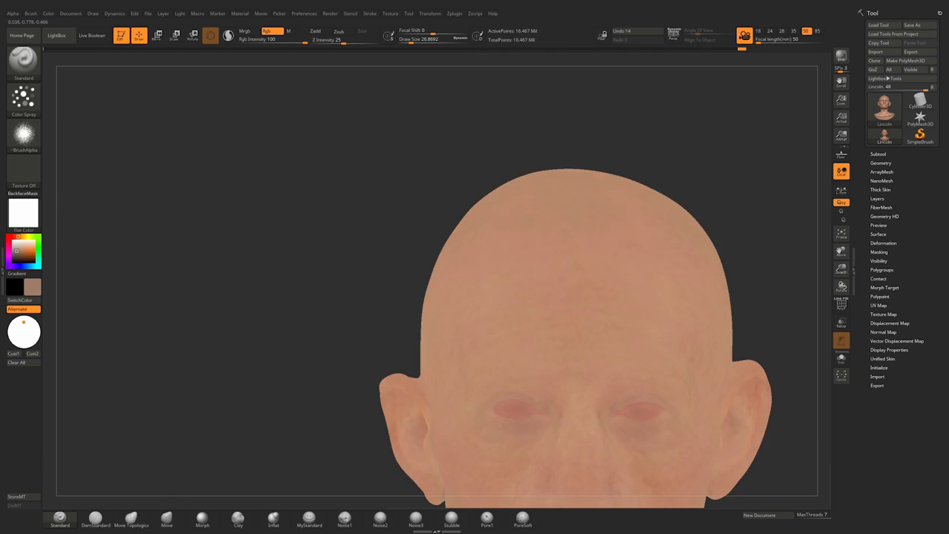
# Spray grayish brown mottling over the upper forehead and the front of the scalp.
pyautogui.moveTo(545, 245); pyautogui.dragTo(535, 285, button='right')
pyautogui.moveTo(535, 286); pyautogui.dragTo(491, 271)
pyautogui.moveTo(491, 271); pyautogui.dragTo(507, 227, button='right')
pyautogui.moveTo(506, 227); pyautogui.dragTo(512, 231)
pyautogui.moveTo(512, 232); pyautogui.dragTo(517, 199, button='right')
pyautogui.moveTo(445, 200); pyautogui.dragTo(517, 204, button='right')
# Spray grayish brown variation along the hairline and temple.
pyautogui.moveTo(445, 267)
pyautogui.keyDown('ctrl'); pyautogui.mouseDown(button='right')
pyautogui.moveTo(438, 222)
pyautogui.moveTo(441, 286)
pyautogui.mouseUp(button='right'); pyautogui.keyUp('ctrl')
pyautogui.moveTo(441, 285); pyautogui.dragTo(459, 297)
pyautogui.moveTo(482, 286); pyautogui.dragTo(437, 286, button='right')
pyautogui.moveTo(438, 286)
pyautogui.keyDown('ctrl'); pyautogui.mouseDown(button='right')
pyautogui.moveTo(437, 256)
pyautogui.moveTo(428, 301)
pyautogui.mouseUp(button='right'); pyautogui.keyUp('ctrl')
pyautogui.moveTo(429, 301); pyautogui.dragTo(433, 296)
pyautogui.moveTo(389, 297); pyautogui.dragTo(405, 264, button='right')
pyautogui.moveTo(405, 265); pyautogui.dragTo(423, 272)
# Spray grayish brown mottling across the side of the scalp above the ear.
pyautogui.moveTo(534, 278); pyautogui.dragTo(475, 278, button='right')
pyautogui.keyDown('ctrl'); pyautogui.moveTo(474, 278); pyautogui.dragTo(474, 230, button='right'); pyautogui.keyUp('ctrl')
pyautogui.moveTo(564, 256); pyautogui.dragTo(519, 256, button='right')
pyautogui.moveTo(519, 255)
pyautogui.keyDown('ctrl'); pyautogui.mouseDown(button='right')
pyautogui.moveTo(523, 283)
pyautogui.moveTo(475, 286)
pyautogui.mouseUp(button='right'); pyautogui.keyUp('ctrl')
pyautogui.keyDown('ctrl'); pyautogui.moveTo(475, 286); pyautogui.dragTo(478, 322, button='right'); pyautogui.keyUp('ctrl')
pyautogui.moveTo(485, 208); pyautogui.dragTo(519, 245)
pyautogui.moveTo(571, 304)
pyautogui.mouseDown(button='right')
pyautogui.moveTo(506, 318)
pyautogui.moveTo(474, 297)
pyautogui.mouseUp(button='right')
pyautogui.moveTo(502, 244); pyautogui.dragTo(533, 267)
# Extend the grayish brown variation over the crown and the opposite side of the scalp.
pyautogui.moveTo(408, 222)
pyautogui.mouseDown(button='right')
pyautogui.moveTo(454, 233)
pyautogui.moveTo(475, 256)
pyautogui.mouseUp(button='right')
pyautogui.moveTo(667, 260); pyautogui.dragTo(534, 260, button='right')
pyautogui.keyDown('ctrl'); pyautogui.moveTo(534, 260); pyautogui.dragTo(534, 215, button='right'); pyautogui.keyUp('ctrl')
pyautogui.moveTo(474, 244); pyautogui.dragTo(456, 297, button='right')
pyautogui.keyDown('ctrl'); pyautogui.moveTo(456, 297); pyautogui.dragTo(456, 341, button='right'); pyautogui.keyUp('ctrl')
pyautogui.moveTo(445, 297); pyautogui.dragTo(464, 304)
pyautogui.moveTo(483, 243)
pyautogui.mouseDown(button='right')
pyautogui.moveTo(460, 311)
pyautogui.moveTo(420, 208)
pyautogui.mouseUp(button='right')
pyautogui.moveTo(420, 209); pyautogui.dragTo(489, 127)
pyautogui.moveTo(490, 128)
pyautogui.mouseDown(button='right')
pyautogui.moveTo(475, 245)
pyautogui.moveTo(522, 252)
pyautogui.moveTo(504, 267)
pyautogui.mouseUp(button='right')
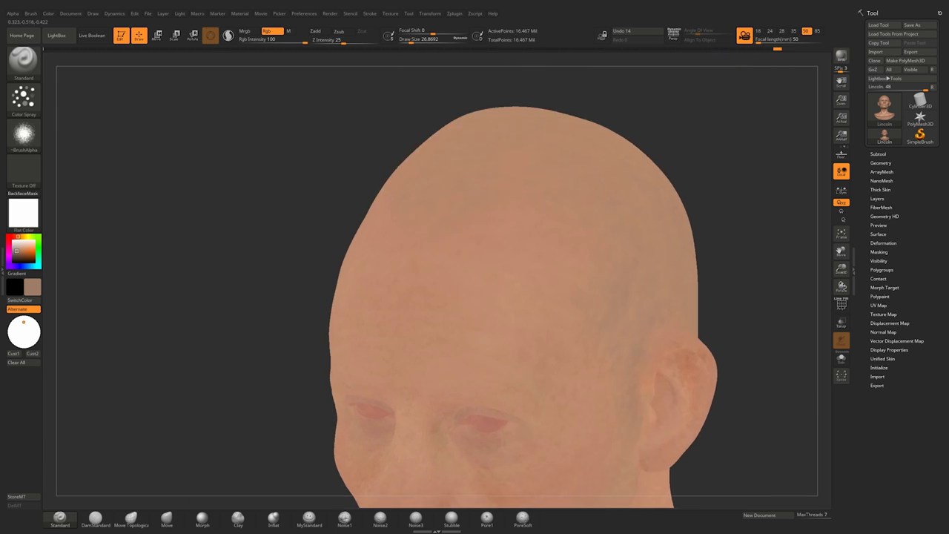
# Sample a lighter tan skin tone from the head as the paint color.
pyautogui.keyDown('ctrl'); pyautogui.moveTo(464, 326); pyautogui.dragTo(464, 279, button='right'); pyautogui.keyUp('ctrl')
pyautogui.moveTo(370, 289); pyautogui.dragTo(457, 327, button='right')
pyautogui.press('c')
pyautogui.moveTo(458, 257); pyautogui.dragTo(415, 296, button='right')
pyautogui.keyDown('ctrl'); pyautogui.moveTo(415, 297); pyautogui.dragTo(415, 241, button='right'); pyautogui.keyUp('ctrl')
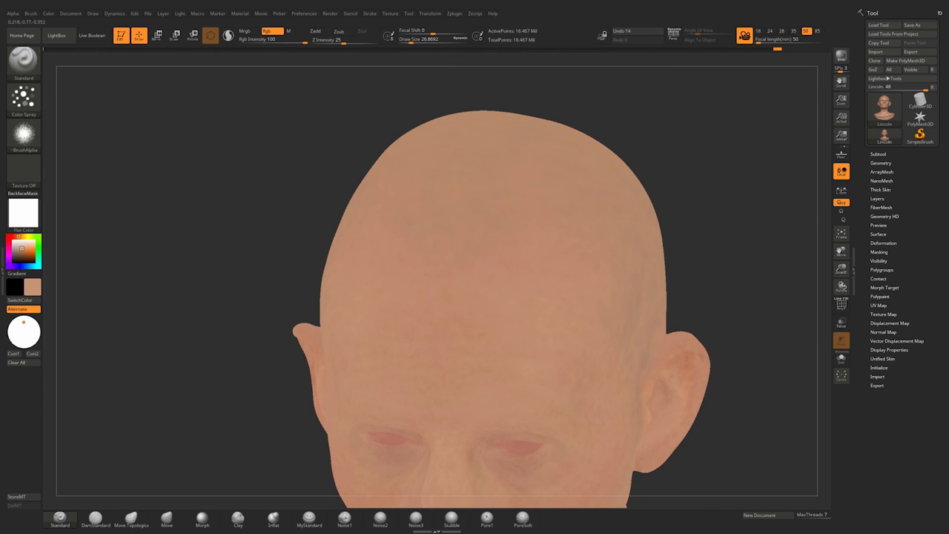
# Enlarge the brush to about 51.2 and spray light tan over the back of the neck and shoulders.
pyautogui.moveTo(579, 222); pyautogui.dragTo(448, 219, button='right')
pyautogui.keyDown('ctrl'); pyautogui.moveTo(538, 271); pyautogui.dragTo(537, 211, button='right'); pyautogui.keyUp('ctrl')
pyautogui.moveTo(356, 252); pyautogui.dragTo(493, 256, button='right')
pyautogui.moveTo(401, 222)
pyautogui.keyDown('ctrl'); pyautogui.mouseDown(button='right')
pyautogui.moveTo(400, 285)
pyautogui.moveTo(419, 256)
pyautogui.mouseUp(button='right'); pyautogui.keyUp('ctrl')
pyautogui.moveTo(356, 297); pyautogui.dragTo(460, 304, button='right')
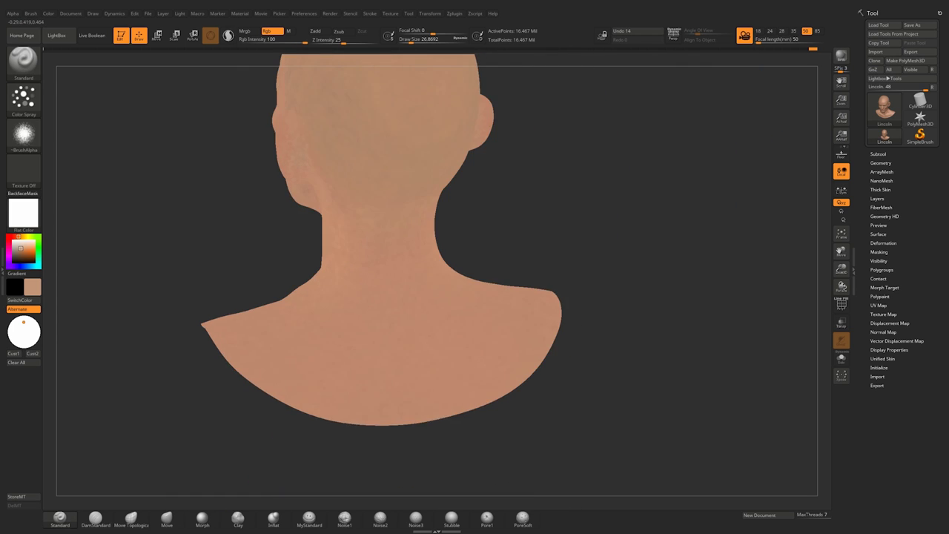
pyautogui.keyDown('alt'); pyautogui.moveTo(463, 378); pyautogui.dragTo(484, 317, button='right'); pyautogui.keyUp('alt')
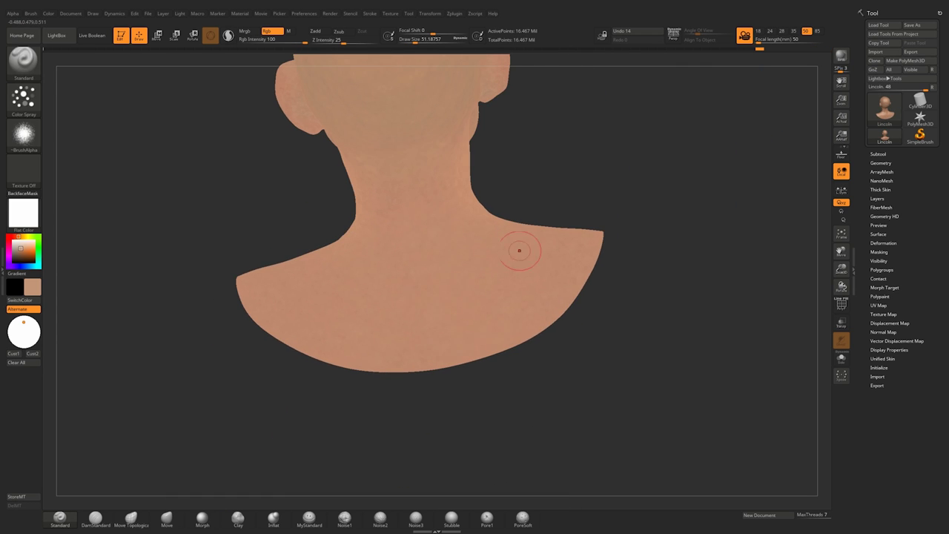
pyautogui.moveTo(568, 277); pyautogui.dragTo(444, 229, button='right')
pyautogui.moveTo(534, 191)
pyautogui.mouseDown(button='right')
pyautogui.moveTo(467, 197)
pyautogui.moveTo(552, 189)
pyautogui.mouseUp(button='right')
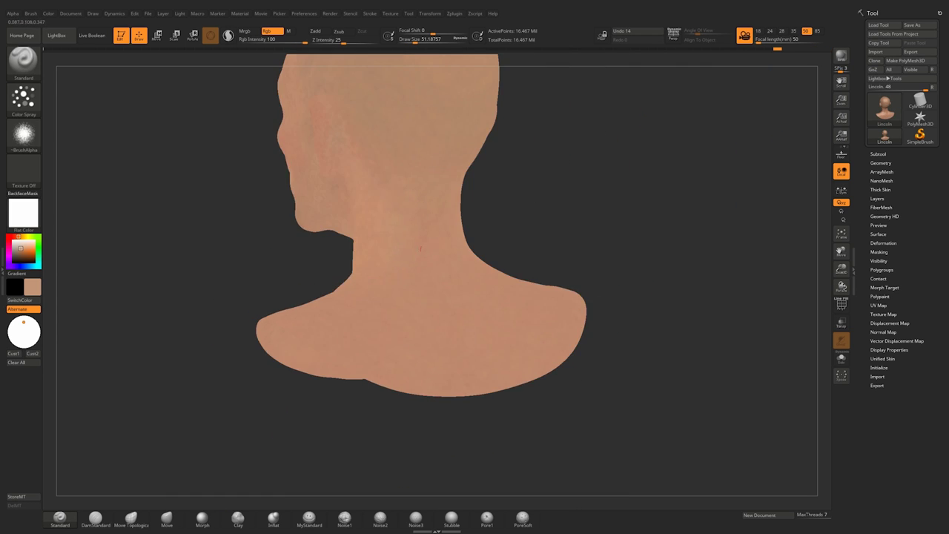
# Spray light tan variation over the side of the neck and behind the jaw.
pyautogui.moveTo(356, 226); pyautogui.dragTo(404, 229, button='right')
pyautogui.moveTo(371, 222); pyautogui.dragTo(366, 229)
pyautogui.moveTo(366, 229); pyautogui.dragTo(452, 233, button='right')
pyautogui.moveTo(445, 237)
pyautogui.keyDown('alt'); pyautogui.mouseDown(button='right')
pyautogui.moveTo(401, 333)
pyautogui.moveTo(400, 286)
pyautogui.mouseUp(button='right'); pyautogui.keyUp('alt')
pyautogui.moveTo(385, 282); pyautogui.dragTo(471, 282, button='right')
pyautogui.keyDown('ctrl'); pyautogui.moveTo(374, 252); pyautogui.dragTo(371, 320, button='right'); pyautogui.keyUp('ctrl')
# Reduce the brush to about 30.7 and spray light tan over the side of the scalp.
pyautogui.press('space')
pyautogui.moveTo(409, 271); pyautogui.dragTo(404, 271)
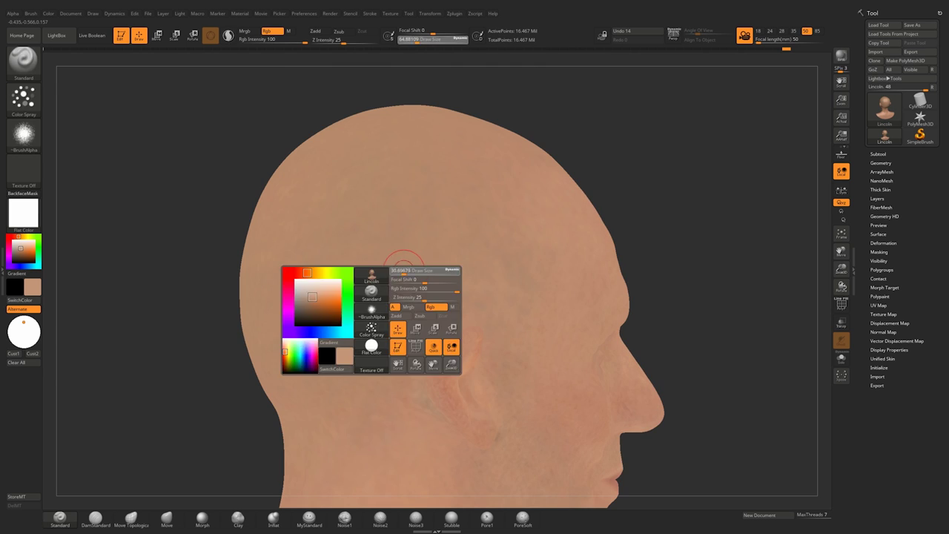
pyautogui.moveTo(355, 178); pyautogui.dragTo(364, 190)
pyautogui.moveTo(371, 222); pyautogui.dragTo(433, 241, button='right')
pyautogui.keyDown('ctrl'); pyautogui.moveTo(415, 282); pyautogui.dragTo(427, 348, button='right'); pyautogui.keyUp('ctrl')
# Reduce the brush to about 10.5 and spray finer light mottling over the side of the head.
pyautogui.press('space')
pyautogui.moveTo(482, 323); pyautogui.dragTo(477, 324)
pyautogui.moveTo(437, 333)
pyautogui.mouseDown(button='right')
pyautogui.moveTo(385, 326)
pyautogui.moveTo(415, 274)
pyautogui.moveTo(475, 300)
pyautogui.mouseUp(button='right')
pyautogui.moveTo(445, 289)
pyautogui.keyDown('ctrl'); pyautogui.mouseDown(button='right')
pyautogui.moveTo(444, 333)
pyautogui.moveTo(474, 307)
pyautogui.mouseUp(button='right'); pyautogui.keyUp('ctrl')
pyautogui.moveTo(456, 296)
pyautogui.keyDown('ctrl'); pyautogui.mouseDown(button='right')
pyautogui.moveTo(453, 239)
pyautogui.moveTo(444, 319)
pyautogui.mouseUp(button='right'); pyautogui.keyUp('ctrl')
pyautogui.moveTo(416, 312); pyautogui.dragTo(438, 330)
# Spray light beige variation over the temples and forehead.
pyautogui.keyDown('ctrl'); pyautogui.moveTo(550, 287); pyautogui.dragTo(547, 230, button='right'); pyautogui.keyUp('ctrl')
pyautogui.moveTo(474, 282); pyautogui.dragTo(519, 263, button='right')
pyautogui.moveTo(489, 282); pyautogui.dragTo(534, 291, button='right')
pyautogui.keyDown('ctrl'); pyautogui.moveTo(541, 238); pyautogui.dragTo(538, 190, button='right'); pyautogui.keyUp('ctrl')
pyautogui.moveTo(578, 259); pyautogui.dragTo(525, 263, button='right')
pyautogui.keyDown('ctrl'); pyautogui.moveTo(545, 165); pyautogui.dragTo(548, 218, button='right'); pyautogui.keyUp('ctrl')
pyautogui.keyDown('ctrl'); pyautogui.moveTo(476, 218); pyautogui.dragTo(411, 252, button='right'); pyautogui.keyUp('ctrl')
pyautogui.keyDown('ctrl'); pyautogui.moveTo(411, 252); pyautogui.dragTo(413, 272, button='right'); pyautogui.keyUp('ctrl')
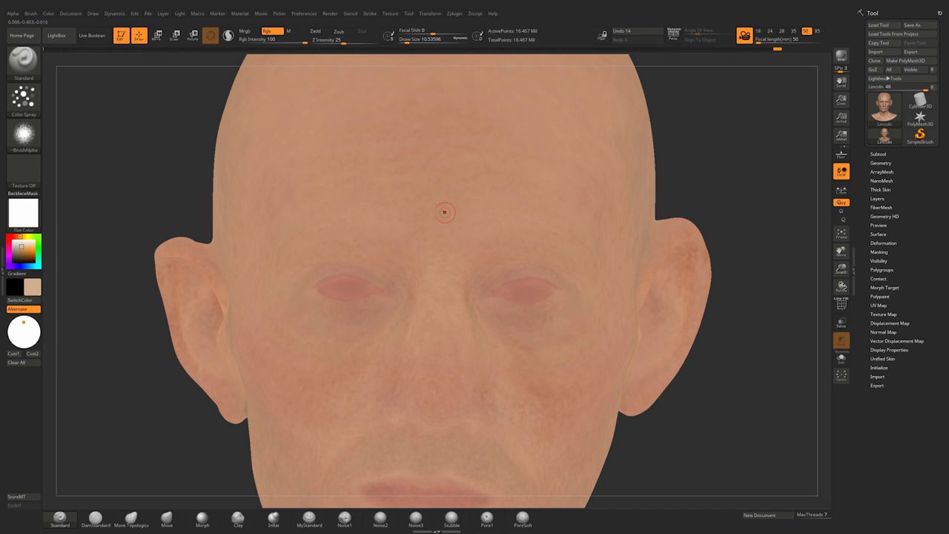
# Spray light beige patches on the forehead above the brows.
pyautogui.keyDown('alt'); pyautogui.moveTo(503, 203); pyautogui.dragTo(570, 225, button='right'); pyautogui.keyUp('alt')
pyautogui.moveTo(371, 223); pyautogui.dragTo(439, 220, button='right')
pyautogui.moveTo(608, 257); pyautogui.dragTo(545, 260, button='right')
pyautogui.keyDown('ctrl'); pyautogui.moveTo(545, 259); pyautogui.dragTo(567, 273, button='right'); pyautogui.keyUp('ctrl')
pyautogui.moveTo(633, 217)
pyautogui.mouseDown(button='right')
pyautogui.moveTo(568, 241)
pyautogui.moveTo(535, 171)
pyautogui.mouseUp(button='right')
pyautogui.keyDown('ctrl'); pyautogui.moveTo(534, 235); pyautogui.dragTo(534, 283, button='right'); pyautogui.keyUp('ctrl')
pyautogui.moveTo(452, 246); pyautogui.dragTo(574, 248, button='right')
pyautogui.moveTo(378, 248); pyautogui.dragTo(394, 242)
# Reduce the brush to about 9.4 and spray light beige over the cheek.
pyautogui.moveTo(395, 242); pyautogui.dragTo(330, 243, button='right')
pyautogui.keyDown('ctrl'); pyautogui.moveTo(329, 243); pyautogui.dragTo(327, 197, button='right'); pyautogui.keyUp('ctrl')
pyautogui.moveTo(406, 208)
pyautogui.mouseDown(button='right')
pyautogui.moveTo(475, 219)
pyautogui.moveTo(447, 241)
pyautogui.moveTo(410, 250)
pyautogui.mouseUp(button='right')
pyautogui.press('s')
pyautogui.click(438, 245)
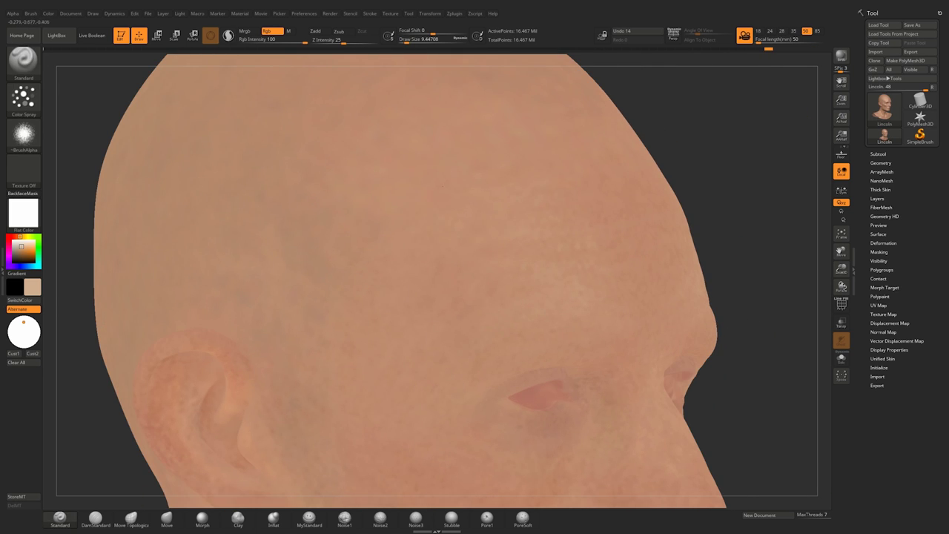
pyautogui.keyDown('alt'); pyautogui.moveTo(553, 401); pyautogui.dragTo(484, 174, button='right'); pyautogui.keyUp('alt')
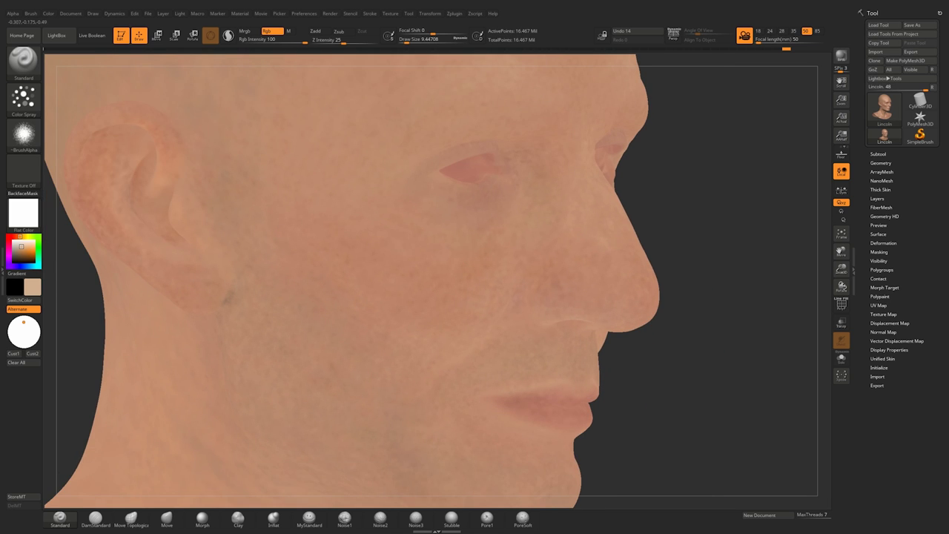
pyautogui.moveTo(482, 286); pyautogui.dragTo(391, 291, button='right')
pyautogui.moveTo(386, 288); pyautogui.dragTo(394, 298)
# Spray light beige variation on the lower face and change the paint color to grayish brown.
pyautogui.moveTo(394, 298); pyautogui.dragTo(493, 293, button='right')
pyautogui.moveTo(493, 294)
pyautogui.keyDown('alt'); pyautogui.mouseDown(button='right')
pyautogui.moveTo(490, 236)
pyautogui.moveTo(434, 239)
pyautogui.mouseUp(button='right'); pyautogui.keyUp('alt')
pyautogui.moveTo(418, 239); pyautogui.dragTo(426, 246)
pyautogui.press('f')
pyautogui.moveTo(519, 245); pyautogui.dragTo(356, 246, button='right')
pyautogui.keyDown('ctrl'); pyautogui.moveTo(519, 149); pyautogui.dragTo(317, 183, button='right'); pyautogui.keyUp('ctrl')
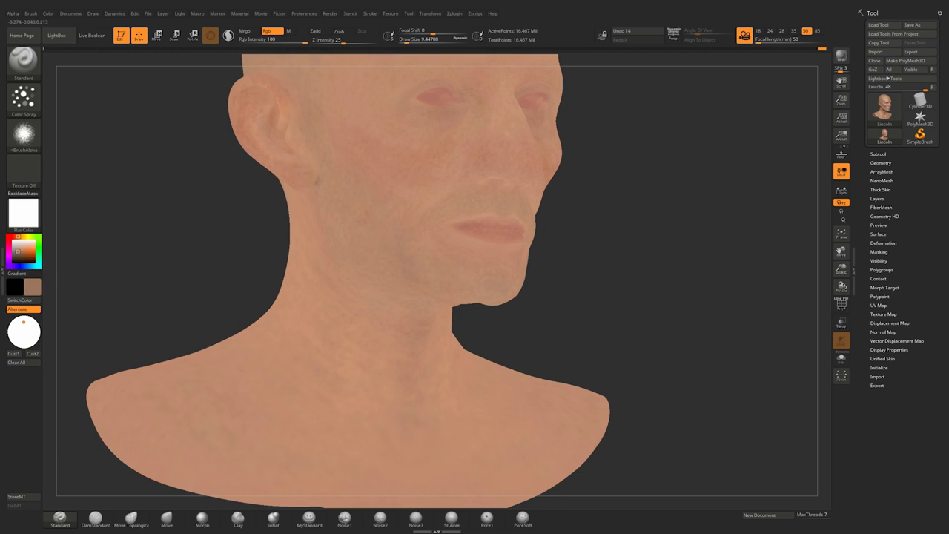
# Enlarge the brush to about 20 and spray grayish brown stubble tone over the jaw.
pyautogui.moveTo(454, 216); pyautogui.dragTo(535, 219, button='right')
pyautogui.keyDown('ctrl'); pyautogui.moveTo(536, 219); pyautogui.dragTo(539, 256, button='right'); pyautogui.keyUp('ctrl')
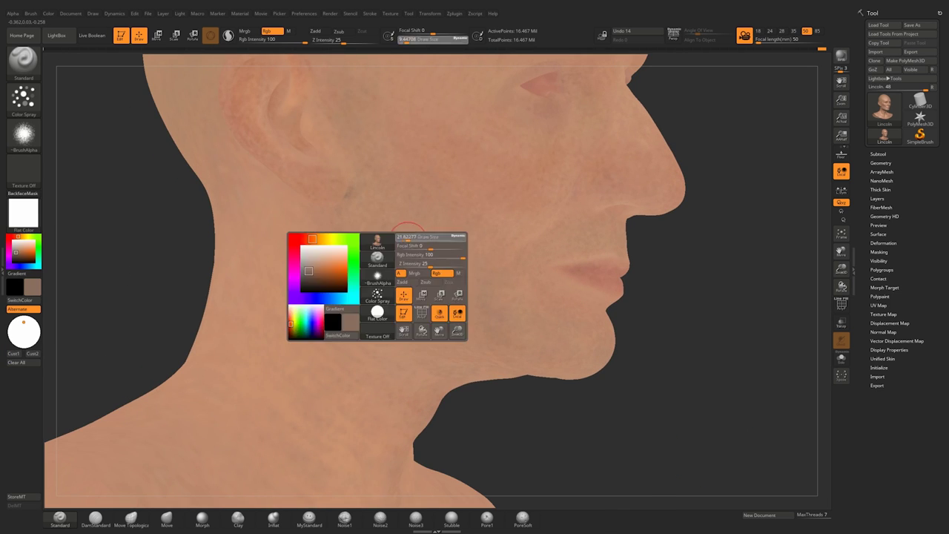
pyautogui.moveTo(423, 210); pyautogui.dragTo(393, 231, button='right')
pyautogui.keyDown('ctrl'); pyautogui.moveTo(393, 232); pyautogui.dragTo(364, 195, button='right'); pyautogui.keyUp('ctrl')
pyautogui.moveTo(525, 201); pyautogui.dragTo(519, 241, button='right')
pyautogui.moveTo(519, 241)
pyautogui.keyDown('ctrl'); pyautogui.mouseDown(button='right')
pyautogui.moveTo(520, 271)
pyautogui.moveTo(578, 266)
pyautogui.mouseUp(button='right'); pyautogui.keyUp('ctrl')
# Spray grayish brown stubble tone over the chin and the opposite side of the jaw.
pyautogui.moveTo(499, 221); pyautogui.dragTo(456, 205, button='right')
pyautogui.keyDown('ctrl'); pyautogui.moveTo(498, 272); pyautogui.dragTo(496, 260, button='right'); pyautogui.keyUp('ctrl')
pyautogui.moveTo(497, 259); pyautogui.dragTo(443, 211, button='right')
pyautogui.moveTo(443, 211); pyautogui.dragTo(375, 216, button='right')
pyautogui.keyDown('ctrl'); pyautogui.moveTo(492, 191); pyautogui.dragTo(495, 230, button='right'); pyautogui.keyUp('ctrl')
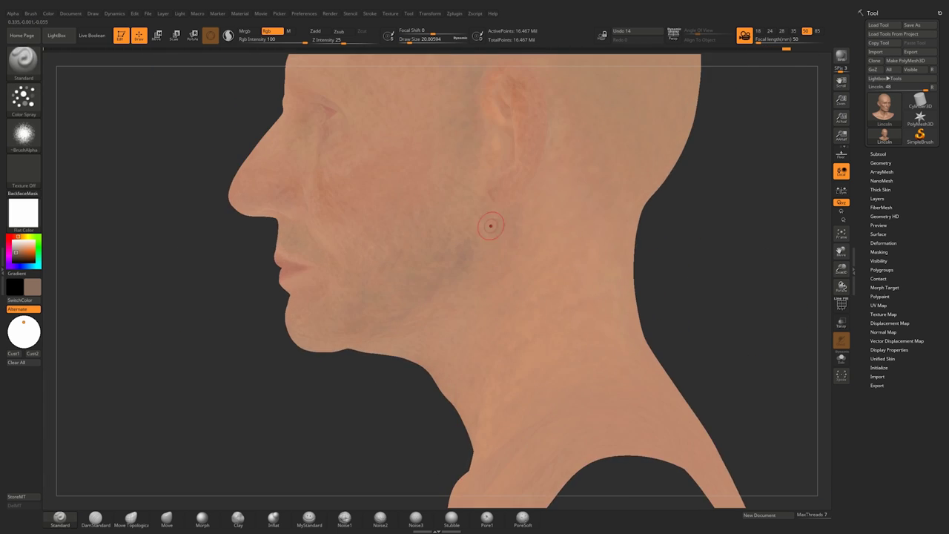
# Deepen the grayish brown stubble tone along the jawline and beneath the chin.
pyautogui.keyDown('alt'); pyautogui.moveTo(469, 291); pyautogui.dragTo(506, 217, button='right'); pyautogui.keyUp('alt')
pyautogui.moveTo(474, 245)
pyautogui.mouseDown(button='right')
pyautogui.moveTo(499, 206)
pyautogui.moveTo(455, 220)
pyautogui.moveTo(438, 166)
pyautogui.moveTo(438, 328)
pyautogui.moveTo(400, 300)
pyautogui.mouseUp(button='right')
pyautogui.keyDown('ctrl'); pyautogui.moveTo(343, 341); pyautogui.dragTo(352, 274, button='right'); pyautogui.keyUp('ctrl')
pyautogui.moveTo(401, 270); pyautogui.dragTo(473, 326, button='right')
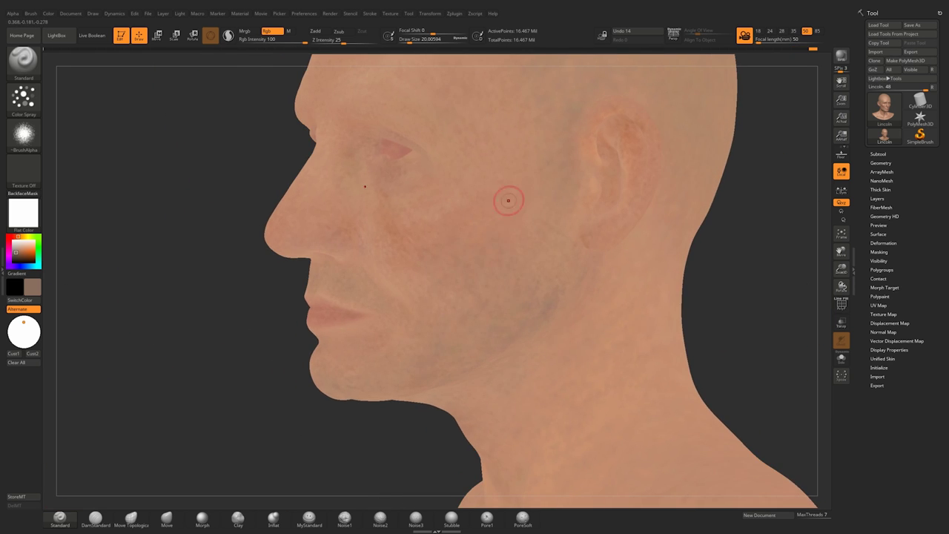
# Spray grayish brown variation over the cheek, sideburn area and temple.
pyautogui.keyDown('ctrl'); pyautogui.moveTo(532, 173); pyautogui.dragTo(528, 119, button='right'); pyautogui.keyUp('ctrl')
pyautogui.moveTo(326, 249); pyautogui.dragTo(450, 308, button='right')
pyautogui.keyDown('ctrl'); pyautogui.moveTo(312, 195); pyautogui.dragTo(301, 152, button='right'); pyautogui.keyUp('ctrl')
pyautogui.moveTo(301, 152)
pyautogui.keyDown('alt'); pyautogui.mouseDown(button='right')
pyautogui.moveTo(403, 238)
pyautogui.moveTo(401, 290)
pyautogui.mouseUp(button='right'); pyautogui.keyUp('alt')
pyautogui.moveTo(376, 172)
pyautogui.keyDown('ctrl'); pyautogui.mouseDown(button='right')
pyautogui.moveTo(376, 126)
pyautogui.moveTo(453, 132)
pyautogui.mouseUp(button='right'); pyautogui.keyUp('ctrl')
pyautogui.keyDown('ctrl'); pyautogui.moveTo(453, 170); pyautogui.dragTo(450, 222, button='right'); pyautogui.keyUp('ctrl')
pyautogui.moveTo(451, 223); pyautogui.dragTo(490, 255, button='right')
pyautogui.moveTo(545, 189); pyautogui.dragTo(415, 208, button='right')
pyautogui.moveTo(319, 212); pyautogui.dragTo(403, 247, button='right')
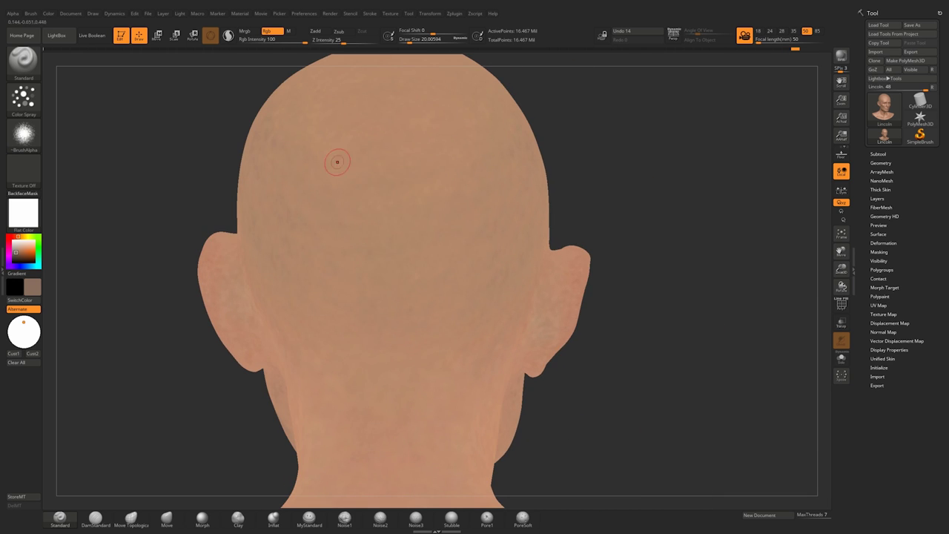
# Spray grayish brown mottling over the back of the head.
pyautogui.keyDown('ctrl'); pyautogui.moveTo(337, 162); pyautogui.dragTo(337, 111, button='right'); pyautogui.keyUp('ctrl')
pyautogui.moveTo(338, 111); pyautogui.dragTo(315, 118, button='right')
pyautogui.keyDown('ctrl'); pyautogui.moveTo(427, 253); pyautogui.dragTo(427, 298, button='right'); pyautogui.keyUp('ctrl')
pyautogui.moveTo(427, 297); pyautogui.dragTo(408, 300, button='right')
# Enlarge the brush to about 86.8 and spray broad grayish brown patches over the side of the scalp.
pyautogui.moveTo(462, 280); pyautogui.dragTo(493, 118, button='right')
pyautogui.moveTo(493, 118); pyautogui.dragTo(457, 304, button='right')
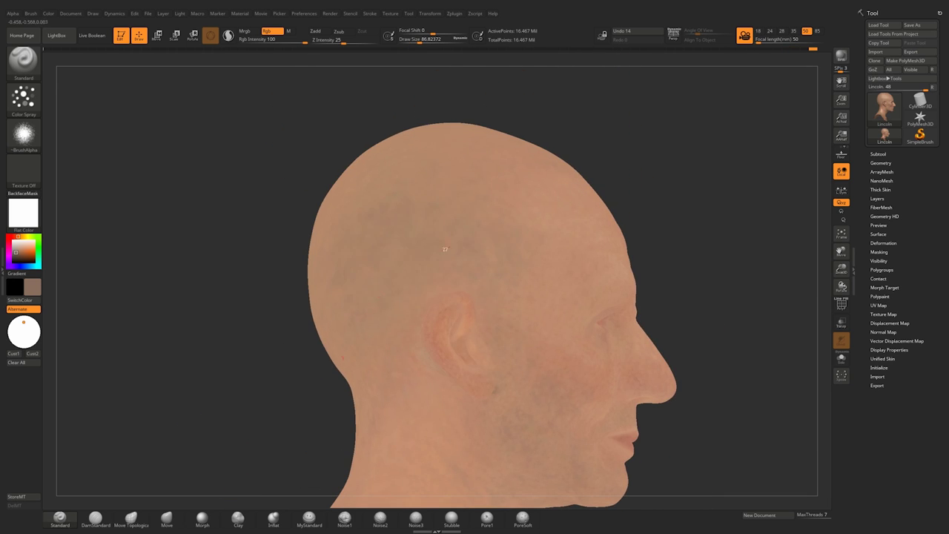
pyautogui.moveTo(445, 249); pyautogui.dragTo(469, 251, button='right')
pyautogui.moveTo(356, 366); pyautogui.dragTo(422, 452, button='right')
pyautogui.moveTo(496, 199); pyautogui.dragTo(445, 148, button='right')
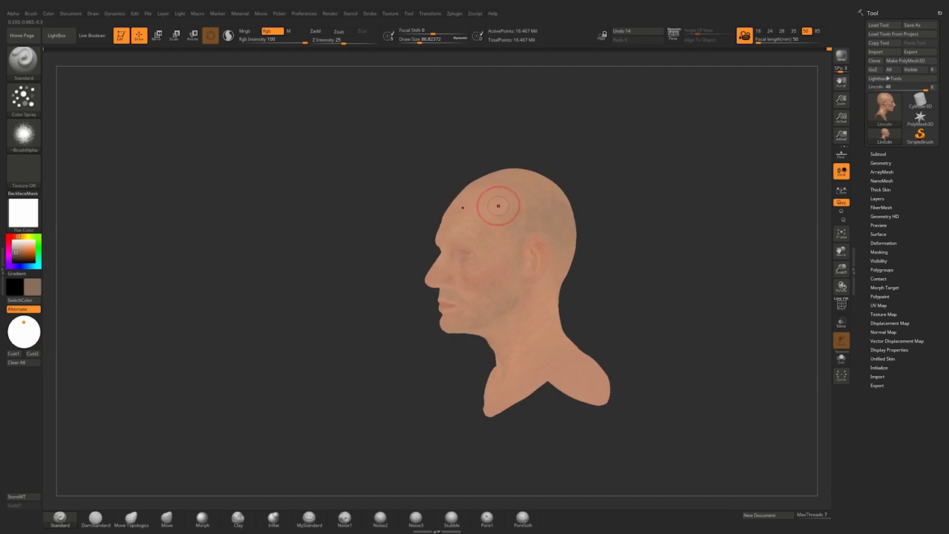
pyautogui.moveTo(445, 223); pyautogui.dragTo(563, 238, button='right')
# Reduce the brush size and sample a yellowish tan skin tone from the face.
pyautogui.moveTo(455, 178)
pyautogui.keyDown('ctrl'); pyautogui.mouseDown(button='right')
pyautogui.moveTo(455, 218)
pyautogui.moveTo(415, 154)
pyautogui.mouseUp(button='right'); pyautogui.keyUp('ctrl')
pyautogui.keyDown('ctrl'); pyautogui.moveTo(452, 229); pyautogui.dragTo(415, 326, button='right'); pyautogui.keyUp('ctrl')
pyautogui.press('space')
pyautogui.click(407, 280)
pyautogui.keyDown('ctrl'); pyautogui.moveTo(407, 275); pyautogui.dragTo(482, 186, button='right'); pyautogui.keyUp('ctrl')
pyautogui.moveTo(519, 215); pyautogui.dragTo(445, 186, button='right')
pyautogui.keyDown('ctrl'); pyautogui.moveTo(445, 186); pyautogui.dragTo(453, 280, button='right'); pyautogui.keyUp('ctrl')
pyautogui.press('c')
pyautogui.keyDown('ctrl'); pyautogui.moveTo(371, 238); pyautogui.dragTo(371, 185, button='right'); pyautogui.keyUp('ctrl')
pyautogui.moveTo(371, 185); pyautogui.dragTo(386, 415, button='right')
# Set the brush size to about 12.9 and spray yellowish tan beside the nose.
pyautogui.moveTo(23, 252)
pyautogui.press('space')
pyautogui.click(361, 318)
pyautogui.moveTo(363, 316); pyautogui.dragTo(397, 318, button='right')
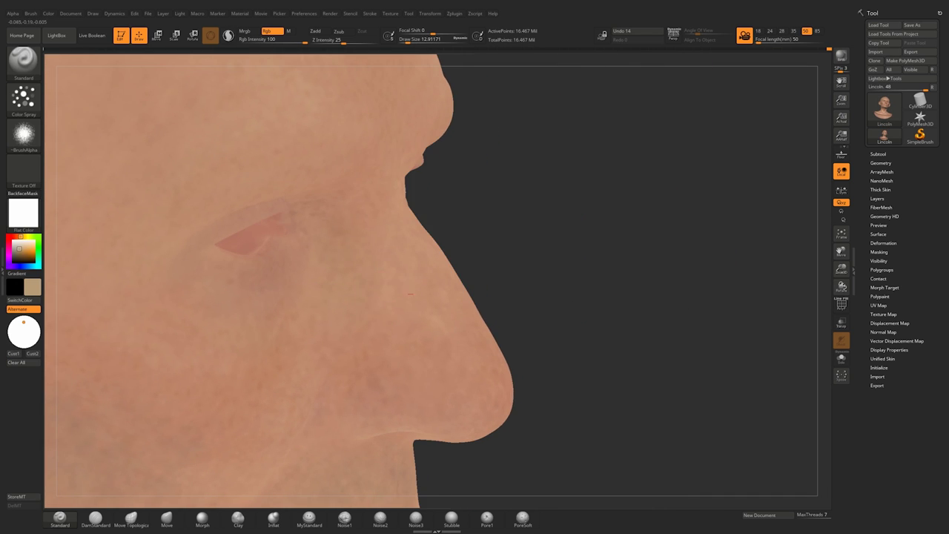
pyautogui.moveTo(372, 226); pyautogui.dragTo(307, 228, button='right')
pyautogui.moveTo(446, 242); pyautogui.dragTo(442, 248)
# Spray yellowish tan variation over the nose bridge and the inner cheek.
pyautogui.moveTo(442, 248)
pyautogui.mouseDown(button='right')
pyautogui.moveTo(389, 241)
pyautogui.moveTo(439, 246)
pyautogui.mouseUp(button='right')
pyautogui.moveTo(326, 282); pyautogui.dragTo(381, 284, button='right')
pyautogui.moveTo(378, 284); pyautogui.dragTo(381, 288)
pyautogui.moveTo(381, 288); pyautogui.dragTo(326, 286, button='right')
pyautogui.moveTo(401, 286)
pyautogui.keyDown('ctrl'); pyautogui.mouseDown(button='right')
pyautogui.moveTo(401, 215)
pyautogui.moveTo(403, 272)
pyautogui.mouseUp(button='right'); pyautogui.keyUp('ctrl')
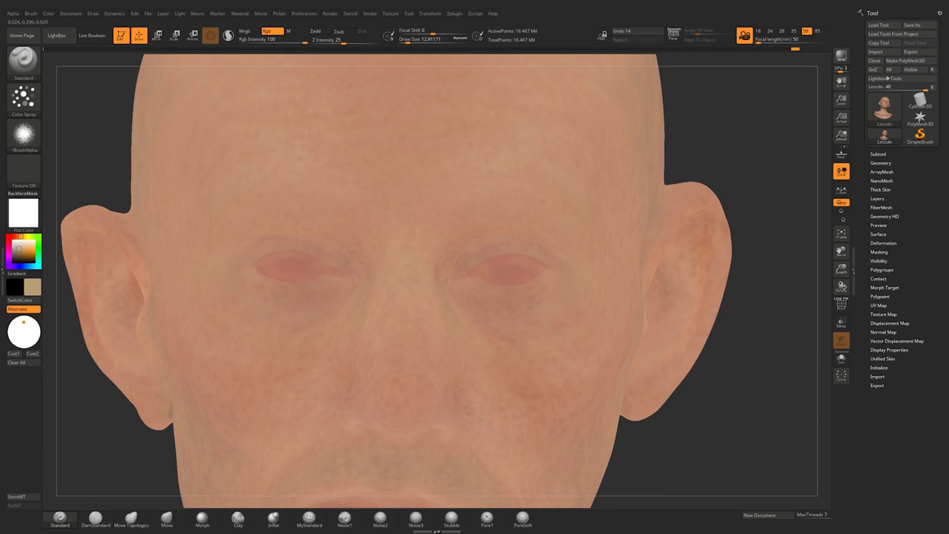
# Spray yellowish tan variation around the eyes and between the brows.
pyautogui.keyDown('alt'); pyautogui.moveTo(456, 209); pyautogui.dragTo(443, 244, button='right'); pyautogui.keyUp('alt')
pyautogui.moveTo(494, 226)
pyautogui.mouseDown(button='right')
pyautogui.moveTo(470, 223)
pyautogui.moveTo(493, 225)
pyautogui.mouseUp(button='right')
pyautogui.keyDown('alt'); pyautogui.moveTo(356, 227); pyautogui.dragTo(471, 240, button='right'); pyautogui.keyUp('alt')
pyautogui.moveTo(311, 241); pyautogui.dragTo(387, 195, button='right')
pyautogui.moveTo(475, 215); pyautogui.dragTo(415, 215, button='right')
pyautogui.keyDown('ctrl'); pyautogui.moveTo(416, 215); pyautogui.dragTo(438, 276, button='right'); pyautogui.keyUp('ctrl')
pyautogui.moveTo(437, 277); pyautogui.dragTo(427, 275, button='right')
# Set the brush size to about 4.3, sample a reddish brown and spray it around the upper eyelid and eye corners.
pyautogui.moveTo(471, 200); pyautogui.dragTo(415, 205, button='right')
pyautogui.moveTo(415, 205); pyautogui.dragTo(490, 140, button='right')
pyautogui.moveTo(400, 222); pyautogui.dragTo(489, 241, button='right')
pyautogui.moveTo(445, 320)
pyautogui.keyDown('ctrl'); pyautogui.mouseDown(button='right')
pyautogui.moveTo(482, 240)
pyautogui.moveTo(440, 210)
pyautogui.moveTo(477, 277)
pyautogui.moveTo(453, 333)
pyautogui.mouseUp(button='right'); pyautogui.keyUp('ctrl')
pyautogui.moveTo(300, 260); pyautogui.dragTo(371, 244, button='right')
pyautogui.moveTo(371, 245); pyautogui.dragTo(363, 223, button='right')
pyautogui.moveTo(363, 223); pyautogui.dragTo(410, 255, button='right')
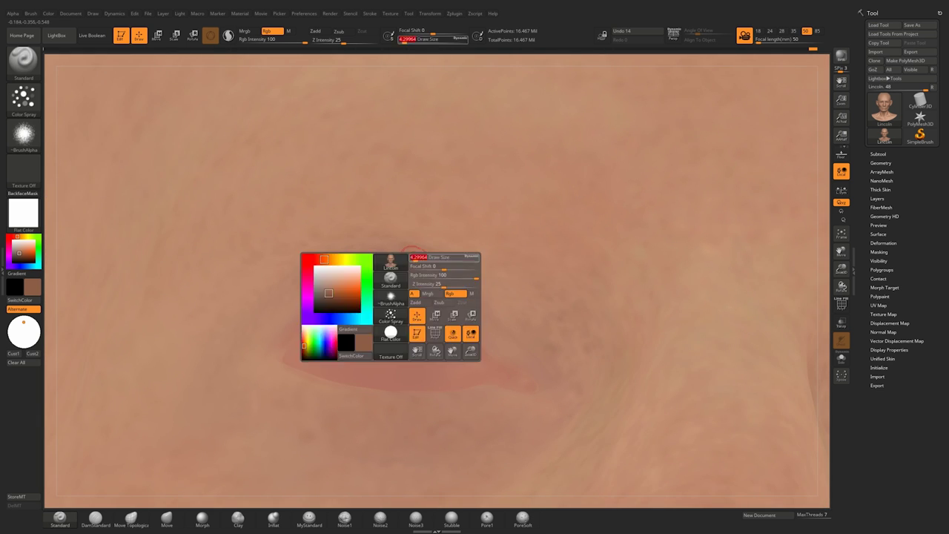
pyautogui.keyDown('ctrl'); pyautogui.moveTo(393, 249); pyautogui.dragTo(452, 197, button='right'); pyautogui.keyUp('ctrl')
pyautogui.keyDown('ctrl'); pyautogui.moveTo(586, 226); pyautogui.dragTo(545, 204, button='right'); pyautogui.keyUp('ctrl')
pyautogui.moveTo(545, 204); pyautogui.dragTo(492, 263, button='right')
pyautogui.keyDown('ctrl'); pyautogui.moveTo(420, 250); pyautogui.dragTo(444, 273, button='right'); pyautogui.keyUp('ctrl')
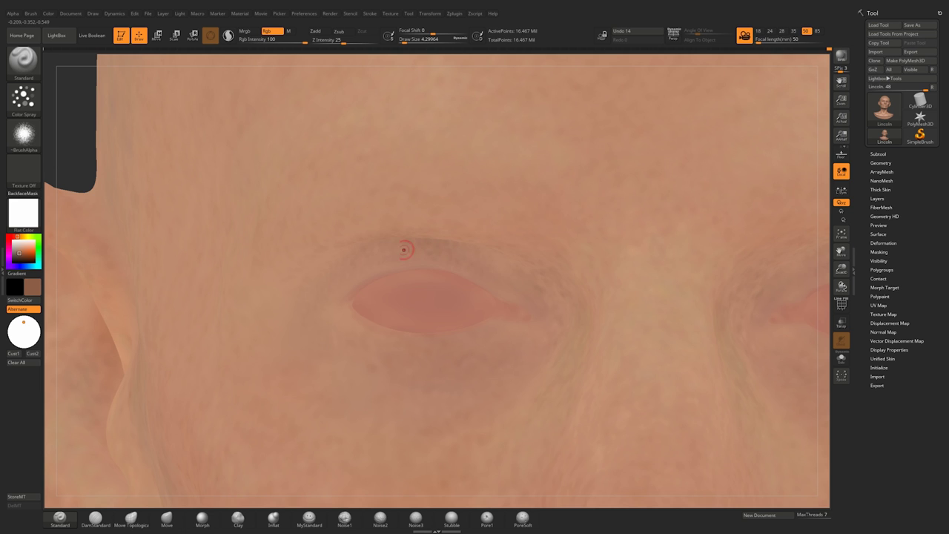
# Switch the brush stroke to DragRect, set the focal shift to 60 and RGB intensity to 50, and choose a dark reddish brown.
pyautogui.moveTo(544, 291); pyautogui.dragTo(545, 238, button='right')
pyautogui.moveTo(545, 238); pyautogui.dragTo(531, 315, button='right')
pyautogui.moveTo(530, 315); pyautogui.dragTo(511, 270, button='right')
pyautogui.moveTo(511, 269)
pyautogui.mouseDown(button='right')
pyautogui.moveTo(540, 265)
pyautogui.moveTo(517, 228)
pyautogui.moveTo(545, 260)
pyautogui.moveTo(519, 259)
pyautogui.mouseUp(button='right')
pyautogui.moveTo(519, 259)
pyautogui.keyDown('ctrl'); pyautogui.mouseDown(button='right')
pyautogui.moveTo(511, 238)
pyautogui.moveTo(515, 260)
pyautogui.mouseUp(button='right'); pyautogui.keyUp('ctrl')
pyautogui.moveTo(516, 259); pyautogui.dragTo(454, 252, button='right')
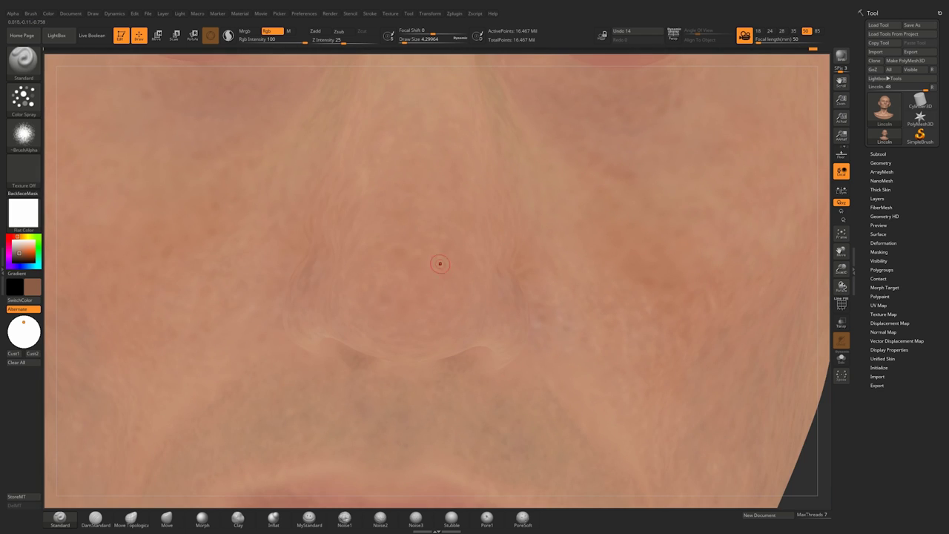
pyautogui.click(104, 106)
pyautogui.click(24, 136)
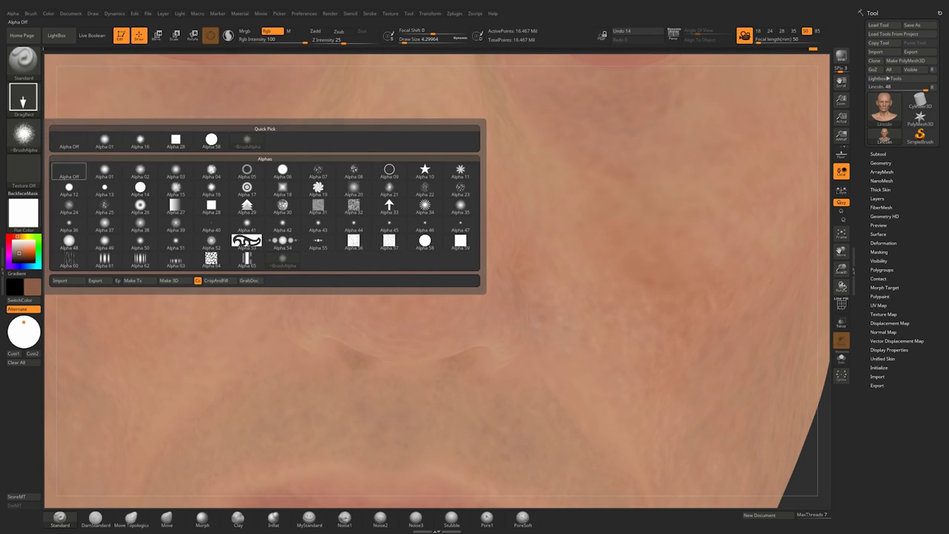
pyautogui.keyDown('ctrl'); pyautogui.moveTo(427, 241); pyautogui.dragTo(474, 243, button='right'); pyautogui.keyUp('ctrl')
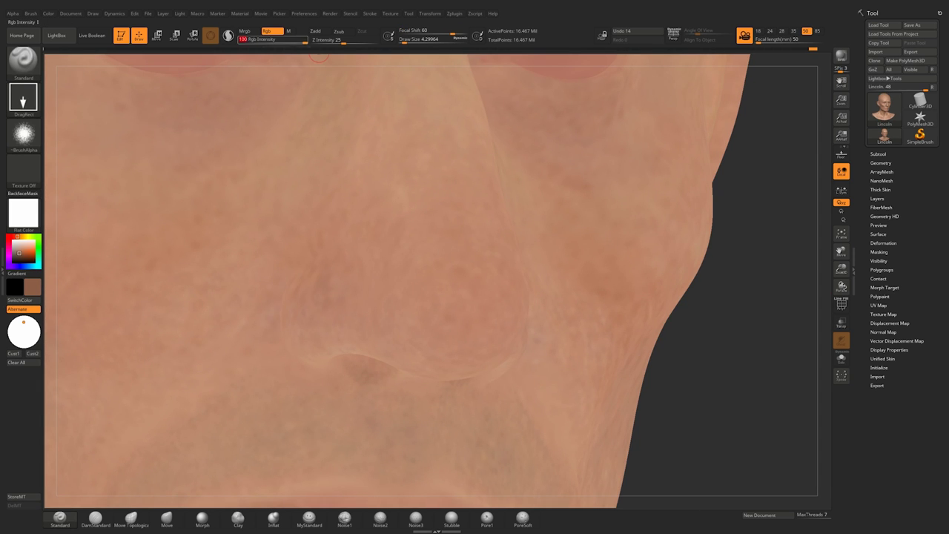
pyautogui.moveTo(493, 320); pyautogui.dragTo(424, 297, button='right')
pyautogui.keyDown('ctrl'); pyautogui.moveTo(496, 281); pyautogui.dragTo(496, 249, button='right'); pyautogui.keyUp('ctrl')
pyautogui.moveTo(496, 248); pyautogui.dragTo(539, 248, button='right')
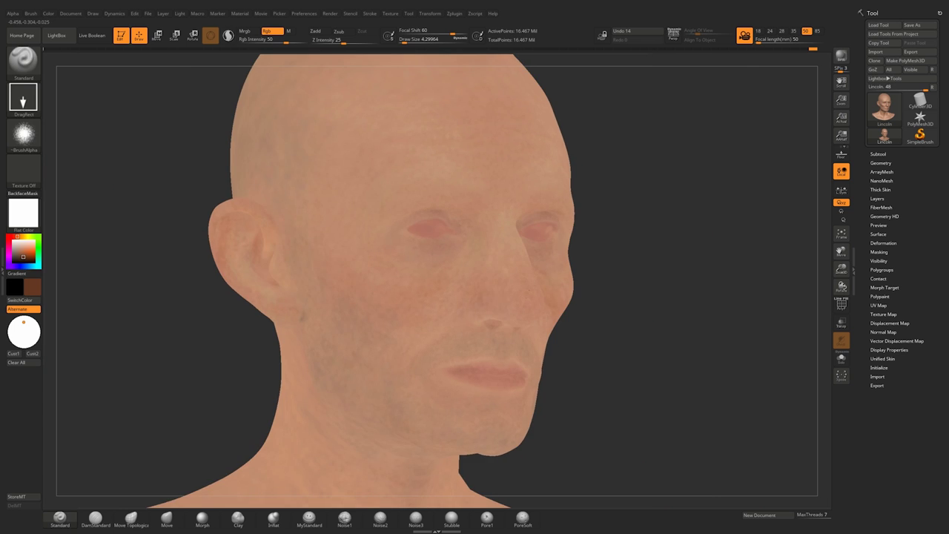
# Choose an orange brown and stamp a few tiny dark spots on the tip of the nose.
pyautogui.moveTo(488, 269); pyautogui.dragTo(445, 271, button='right')
pyautogui.keyDown('ctrl'); pyautogui.moveTo(445, 271); pyautogui.dragTo(445, 306, button='right'); pyautogui.keyUp('ctrl')
pyautogui.keyDown('ctrl'); pyautogui.moveTo(604, 263); pyautogui.dragTo(605, 298, button='right'); pyautogui.keyUp('ctrl')
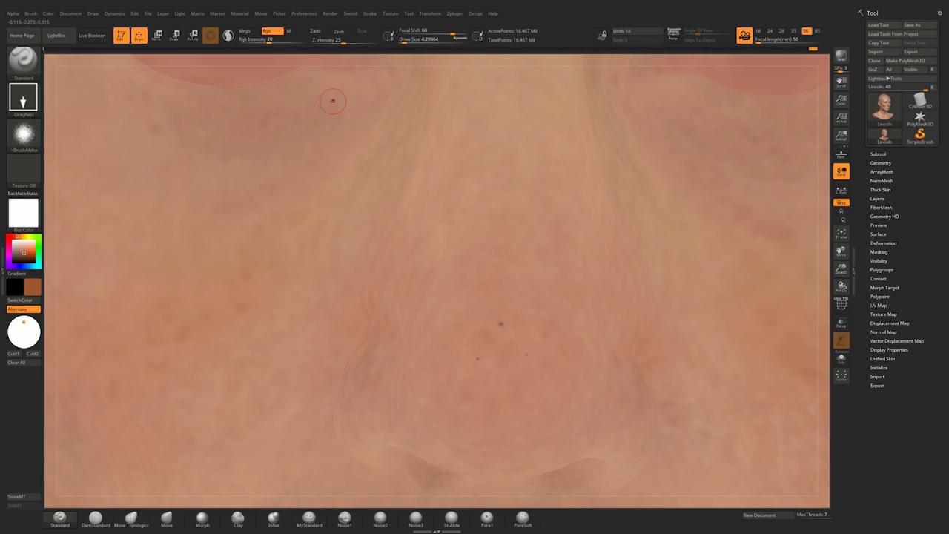
pyautogui.keyDown('alt'); pyautogui.moveTo(592, 224); pyautogui.dragTo(554, 175, button='right'); pyautogui.keyUp('alt')
# Try Alpha 08, switch the brush to Alpha 04 and stamp small brown freckles across the nose and cheeks.
pyautogui.click(24, 136)
pyautogui.click(354, 171)
pyautogui.click(23, 136)
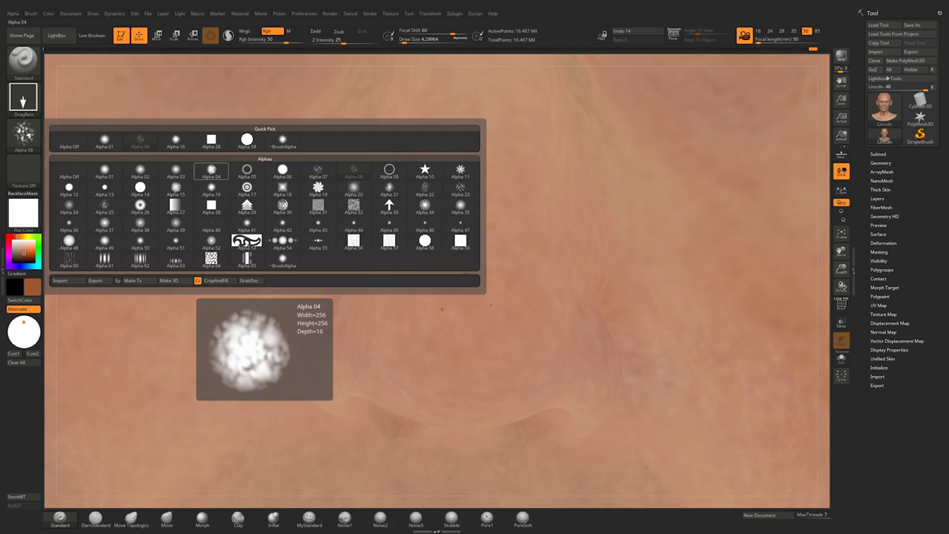
pyautogui.click(282, 260)
pyautogui.keyDown('ctrl'); pyautogui.moveTo(524, 237); pyautogui.dragTo(524, 195, button='right'); pyautogui.keyUp('ctrl')
pyautogui.moveTo(462, 254); pyautogui.dragTo(467, 260)
pyautogui.moveTo(371, 241)
pyautogui.mouseDown(button='right')
pyautogui.moveTo(419, 241)
pyautogui.moveTo(415, 225)
pyautogui.mouseUp(button='right')
pyautogui.moveTo(437, 278); pyautogui.dragTo(442, 282)
pyautogui.moveTo(668, 223); pyautogui.dragTo(561, 225, button='right')
pyautogui.moveTo(521, 316)
pyautogui.keyDown('alt'); pyautogui.mouseDown(button='right')
pyautogui.moveTo(501, 243)
pyautogui.moveTo(496, 301)
pyautogui.moveTo(473, 256)
pyautogui.moveTo(517, 273)
pyautogui.moveTo(507, 215)
pyautogui.moveTo(341, 226)
pyautogui.moveTo(489, 230)
pyautogui.mouseUp(button='right'); pyautogui.keyUp('alt')
# Set the RGB intensity to 30 and stamp fainter freckles over the cheeks and toward the ear.
pyautogui.keyDown('alt'); pyautogui.moveTo(297, 241); pyautogui.dragTo(459, 256, button='right'); pyautogui.keyUp('alt')
pyautogui.keyDown('ctrl'); pyautogui.moveTo(460, 256); pyautogui.dragTo(456, 408, button='right'); pyautogui.keyUp('ctrl')
pyautogui.keyDown('ctrl'); pyautogui.moveTo(452, 224); pyautogui.dragTo(511, 315, button='right'); pyautogui.keyUp('ctrl')
pyautogui.keyDown('ctrl'); pyautogui.moveTo(511, 315); pyautogui.dragTo(498, 235, button='right'); pyautogui.keyUp('ctrl')
pyautogui.keyDown('ctrl'); pyautogui.moveTo(499, 236); pyautogui.dragTo(480, 269, button='right'); pyautogui.keyUp('ctrl')
pyautogui.click(264, 39)
pyautogui.write('30')
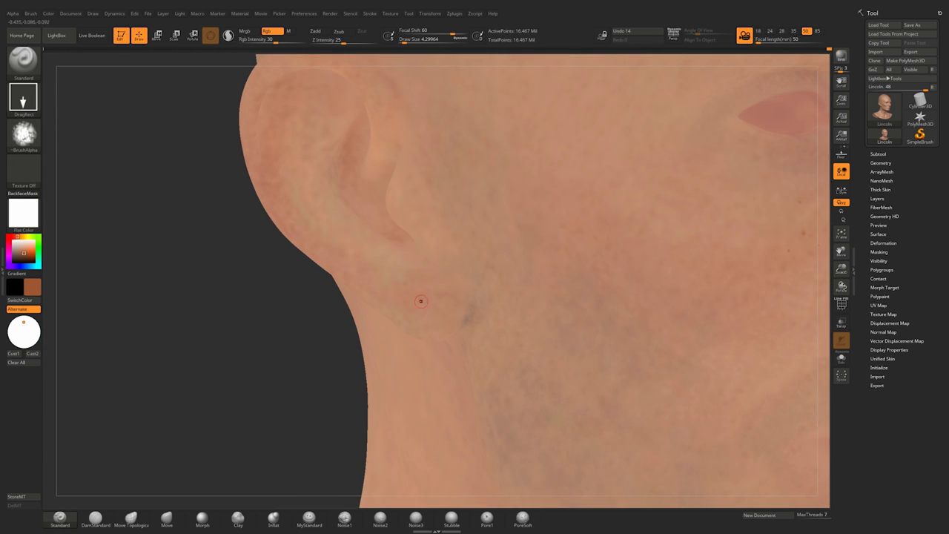
pyautogui.keyDown('alt'); pyautogui.moveTo(282, 111); pyautogui.dragTo(354, 211, button='right'); pyautogui.keyUp('alt')
pyautogui.moveTo(467, 256); pyautogui.dragTo(480, 341, button='right')
pyautogui.moveTo(420, 324); pyautogui.dragTo(355, 213, button='right')
pyautogui.moveTo(355, 213)
pyautogui.mouseDown(button='right')
pyautogui.moveTo(388, 213)
pyautogui.moveTo(412, 242)
pyautogui.moveTo(422, 296)
pyautogui.moveTo(436, 260)
pyautogui.moveTo(493, 255)
pyautogui.moveTo(434, 258)
pyautogui.mouseUp(button='right')
# Choose a muted brown and stamp tiny stubble dots over the upper lip and around the mouth.
pyautogui.click(19, 253)
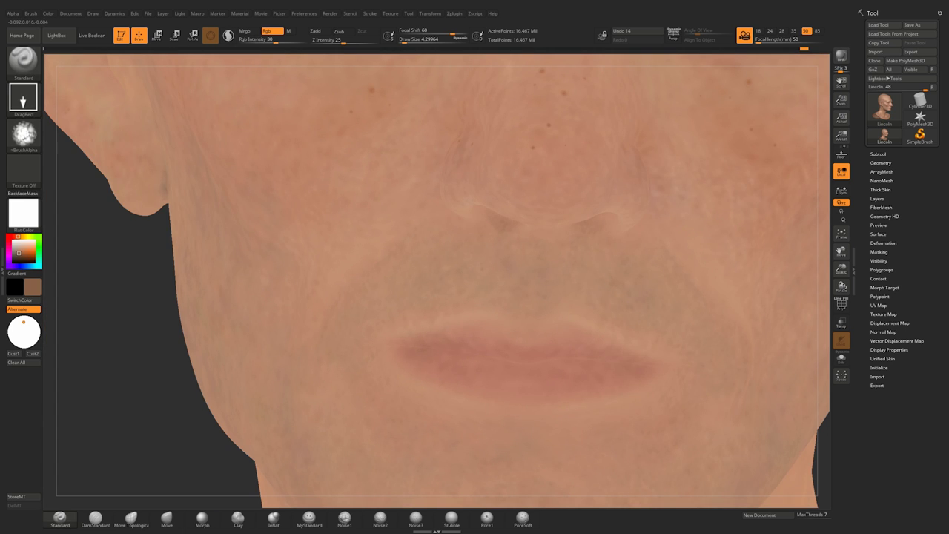
pyautogui.moveTo(623, 274); pyautogui.dragTo(506, 268, button='right')
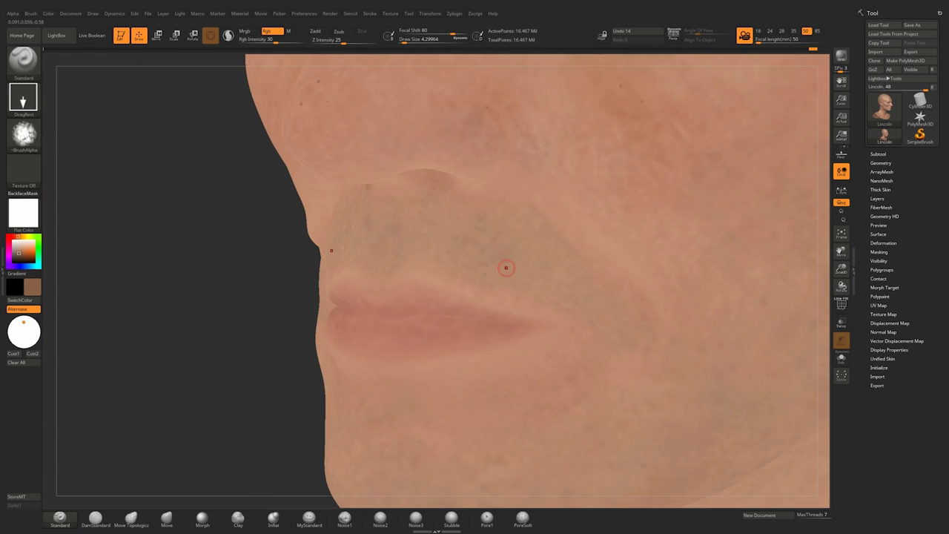
pyautogui.moveTo(525, 291)
pyautogui.mouseDown(button='right')
pyautogui.moveTo(604, 290)
pyautogui.moveTo(454, 212)
pyautogui.mouseUp(button='right')
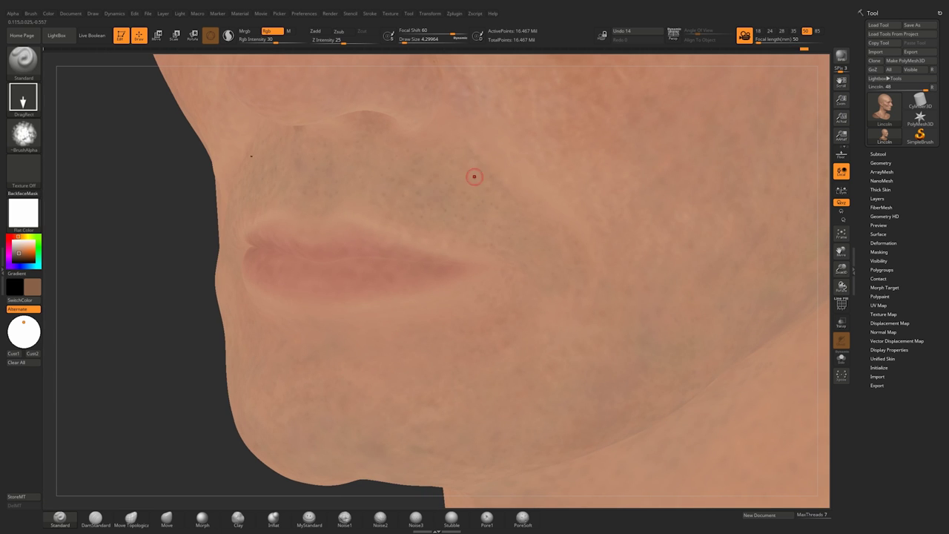
pyautogui.moveTo(386, 145); pyautogui.dragTo(506, 294, button='right')
pyautogui.moveTo(559, 318); pyautogui.dragTo(515, 314, button='right')
# Stamp tiny brown stubble dots across the chin and the underside of the jaw.
pyautogui.moveTo(462, 301); pyautogui.dragTo(535, 245, button='right')
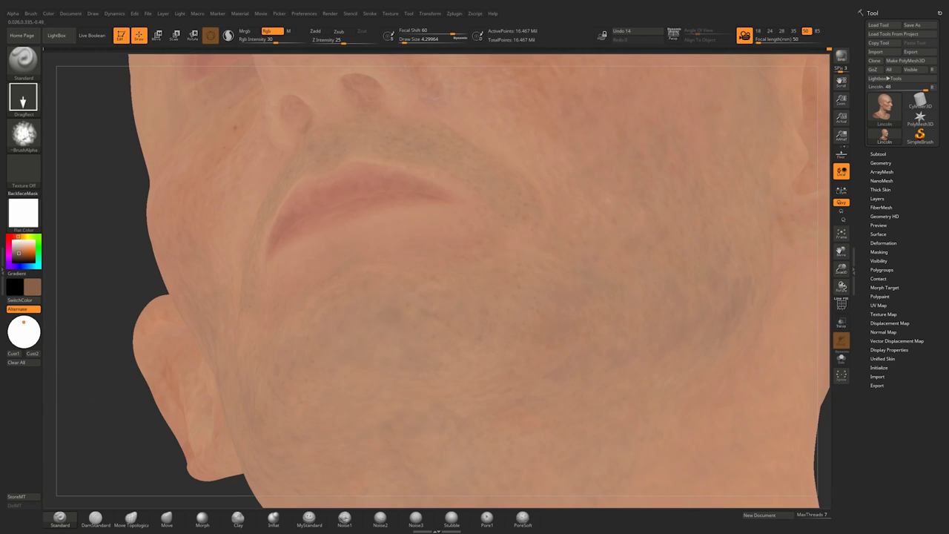
pyautogui.moveTo(393, 302); pyautogui.dragTo(315, 356, button='right')
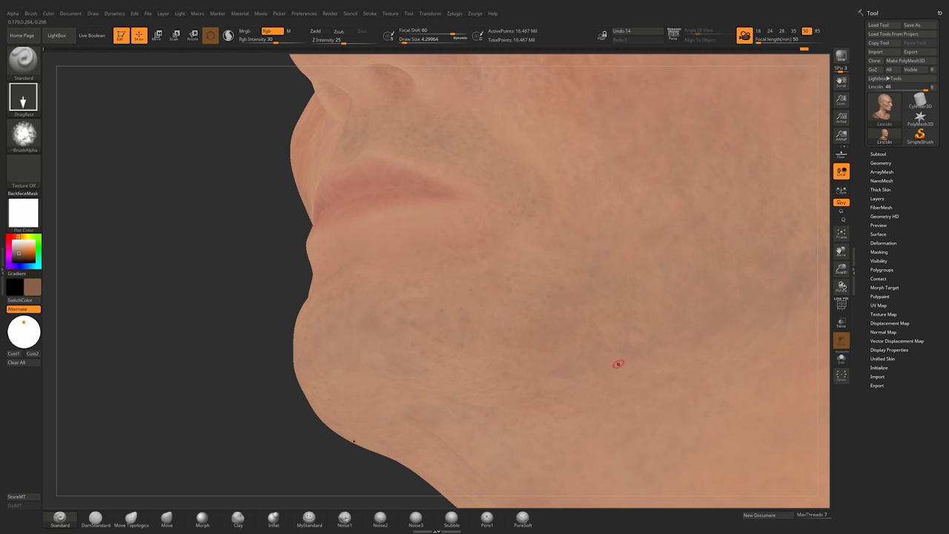
pyautogui.moveTo(619, 364)
pyautogui.mouseDown(button='right')
pyautogui.moveTo(521, 284)
pyautogui.moveTo(638, 297)
pyautogui.mouseUp(button='right')
pyautogui.moveTo(489, 312); pyautogui.dragTo(519, 300, button='right')
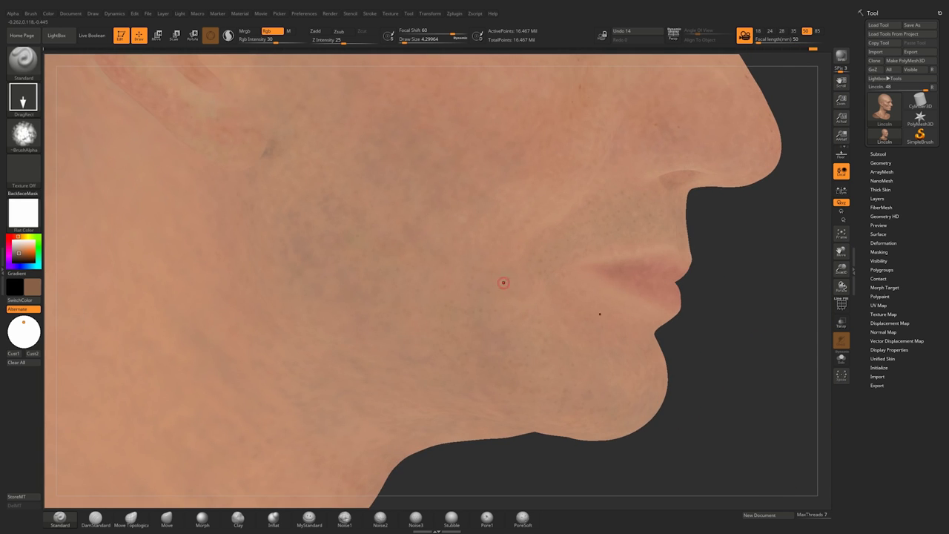
# Stamp brown stubble dots over the side of the jaw and the lower cheek toward the ear.
pyautogui.moveTo(446, 284); pyautogui.dragTo(404, 278, button='right')
pyautogui.moveTo(439, 247); pyautogui.dragTo(453, 285)
pyautogui.keyDown('alt'); pyautogui.moveTo(400, 244); pyautogui.dragTo(509, 308, button='right'); pyautogui.keyUp('alt')
pyautogui.moveTo(458, 289); pyautogui.dragTo(499, 285, button='right')
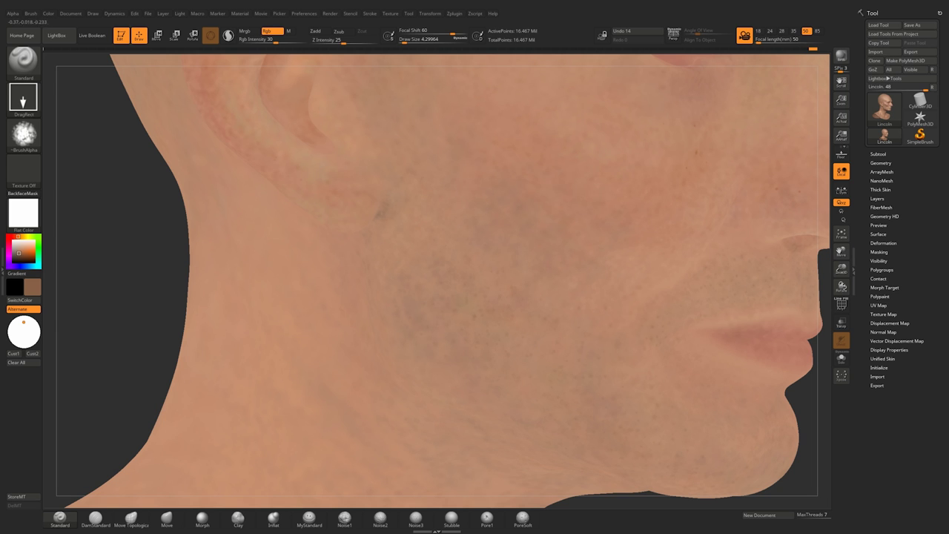
pyautogui.keyDown('alt'); pyautogui.moveTo(514, 402); pyautogui.dragTo(392, 289, button='right'); pyautogui.keyUp('alt')
pyautogui.moveTo(392, 287); pyautogui.dragTo(404, 308)
# Stamp brown stubble dots on the other side of the face and along the sideburns in front of the ears.
pyautogui.moveTo(408, 307)
pyautogui.mouseDown(button='right')
pyautogui.moveTo(449, 316)
pyautogui.moveTo(454, 382)
pyautogui.moveTo(553, 246)
pyautogui.moveTo(437, 223)
pyautogui.mouseUp(button='right')
pyautogui.keyDown('ctrl'); pyautogui.moveTo(438, 222); pyautogui.dragTo(404, 174, button='right'); pyautogui.keyUp('ctrl')
pyautogui.keyDown('ctrl'); pyautogui.moveTo(404, 174); pyautogui.dragTo(426, 289, button='right'); pyautogui.keyUp('ctrl')
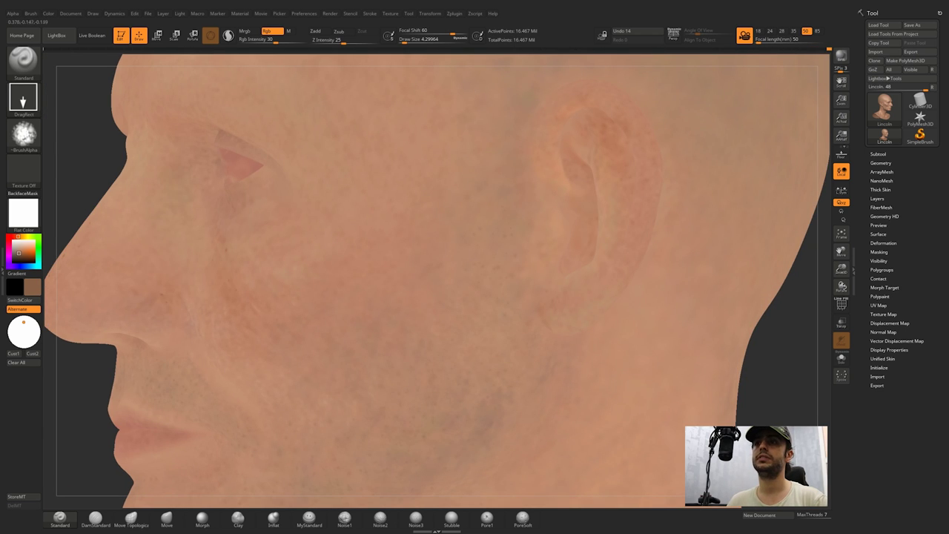
pyautogui.keyDown('ctrl'); pyautogui.moveTo(426, 289); pyautogui.dragTo(445, 185, button='right'); pyautogui.keyUp('ctrl')
pyautogui.moveTo(445, 185)
pyautogui.mouseDown(button='right')
pyautogui.moveTo(512, 189)
pyautogui.moveTo(445, 194)
pyautogui.mouseUp(button='right')
pyautogui.keyDown('ctrl'); pyautogui.moveTo(445, 194); pyautogui.dragTo(511, 297, button='right'); pyautogui.keyUp('ctrl')
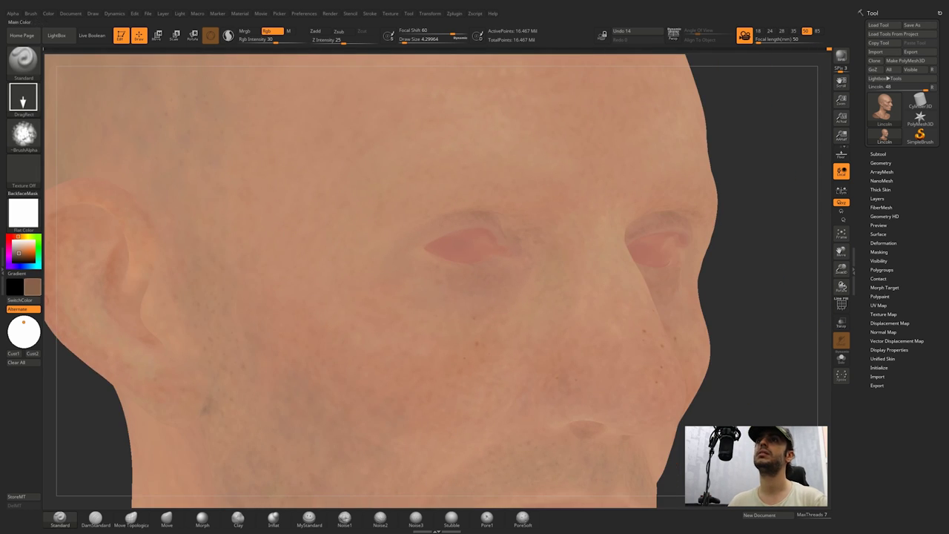
# Switch the brush to Color Spray with Alpha 16, setting the size to about 8.4 and RGB intensity to 69.
pyautogui.keyDown('ctrl'); pyautogui.moveTo(400, 293); pyautogui.dragTo(393, 326, button='right'); pyautogui.keyUp('ctrl')
pyautogui.moveTo(393, 327); pyautogui.dragTo(385, 318, button='right')
pyautogui.press('space')
pyautogui.click(24, 135)
pyautogui.moveTo(409, 272); pyautogui.dragTo(454, 284)
pyautogui.click(212, 141)
pyautogui.click(24, 99)
pyautogui.click(176, 107)
pyautogui.press('space')
# Choose a grayish brown and spray it around the outer eye corner and below the eye.
pyautogui.moveTo(490, 281); pyautogui.dragTo(417, 286, button='right')
pyautogui.moveTo(334, 295); pyautogui.dragTo(375, 256, button='right')
pyautogui.moveTo(416, 254)
pyautogui.mouseDown(button='right')
pyautogui.moveTo(370, 250)
pyautogui.moveTo(417, 251)
pyautogui.mouseUp(button='right')
pyautogui.click(16, 252)
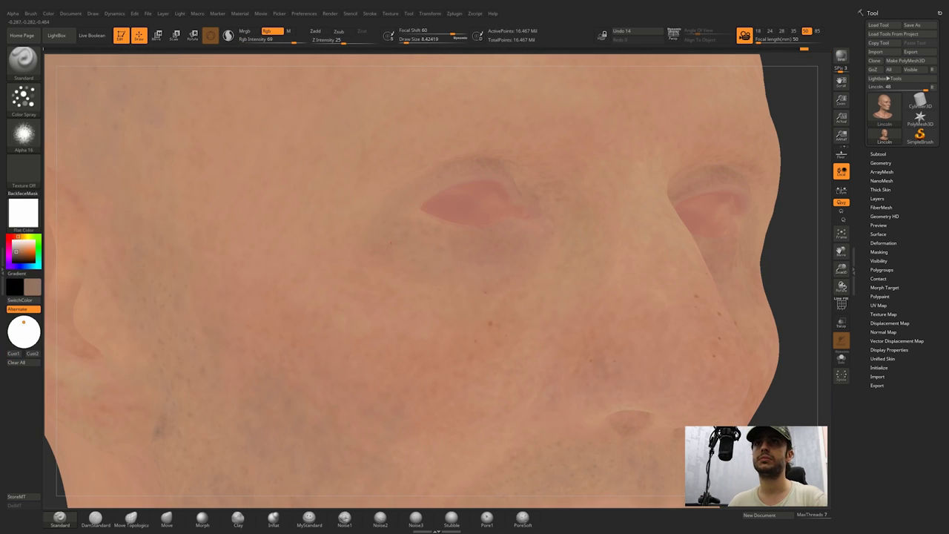
pyautogui.moveTo(347, 275)
pyautogui.mouseDown(button='right')
pyautogui.moveTo(358, 277)
pyautogui.moveTo(315, 278)
pyautogui.moveTo(360, 277)
pyautogui.mouseUp(button='right')
pyautogui.moveTo(519, 261); pyautogui.dragTo(423, 200, button='right')
pyautogui.moveTo(490, 255); pyautogui.dragTo(486, 327, button='right')
pyautogui.click(17, 253)
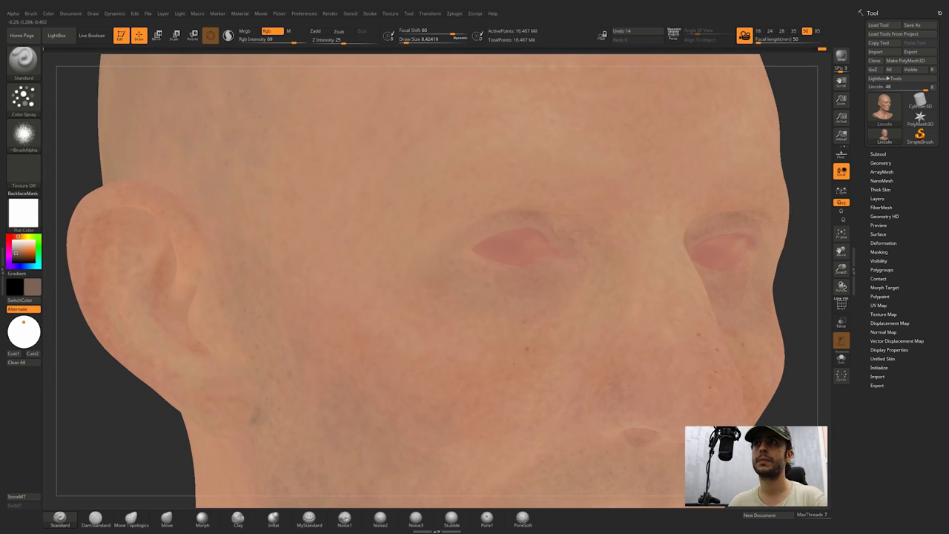
pyautogui.moveTo(439, 277); pyautogui.dragTo(447, 278, button='right')
# Spray grayish brown variation around the jaw, under the chin and over the front of the neck.
pyautogui.moveTo(519, 244)
pyautogui.keyDown('shift'); pyautogui.mouseDown(button='right')
pyautogui.moveTo(496, 227)
pyautogui.moveTo(567, 230)
pyautogui.moveTo(481, 231)
pyautogui.mouseUp(button='right'); pyautogui.keyUp('shift')
pyautogui.press('f')
pyautogui.keyDown('ctrl'); pyautogui.moveTo(482, 231); pyautogui.dragTo(482, 312, button='right'); pyautogui.keyUp('ctrl')
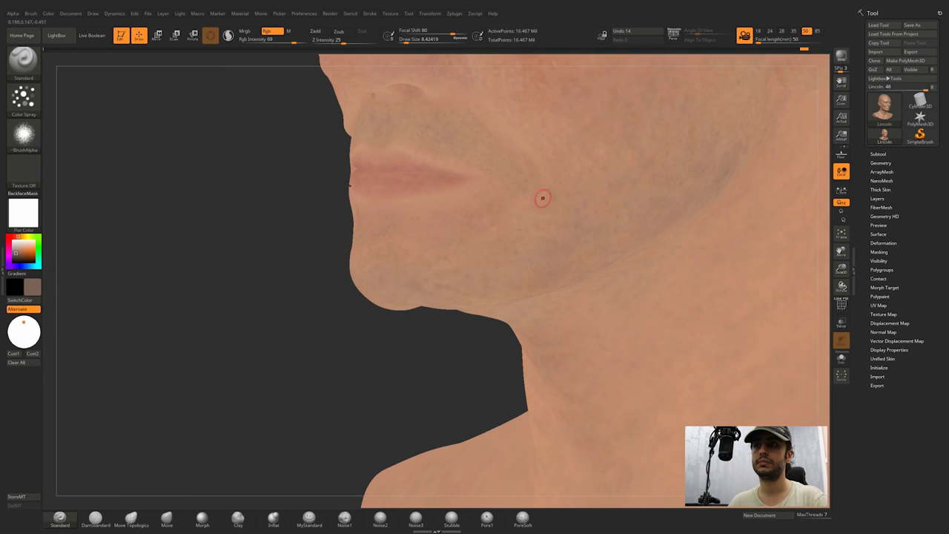
pyautogui.moveTo(379, 269); pyautogui.dragTo(457, 269, button='right')
pyautogui.moveTo(500, 198)
pyautogui.mouseDown(button='right')
pyautogui.moveTo(456, 204)
pyautogui.moveTo(553, 204)
pyautogui.moveTo(464, 175)
pyautogui.mouseUp(button='right')
pyautogui.keyDown('ctrl'); pyautogui.moveTo(468, 229); pyautogui.dragTo(470, 188, button='right'); pyautogui.keyUp('ctrl')
pyautogui.moveTo(470, 188); pyautogui.dragTo(479, 188, button='right')
pyautogui.moveTo(400, 161)
pyautogui.mouseDown(button='right')
pyautogui.moveTo(453, 163)
pyautogui.moveTo(410, 168)
pyautogui.mouseUp(button='right')
pyautogui.keyDown('alt'); pyautogui.moveTo(410, 168); pyautogui.dragTo(437, 315, button='right'); pyautogui.keyUp('alt')
pyautogui.keyDown('ctrl'); pyautogui.moveTo(437, 315); pyautogui.dragTo(438, 274, button='right'); pyautogui.keyUp('ctrl')
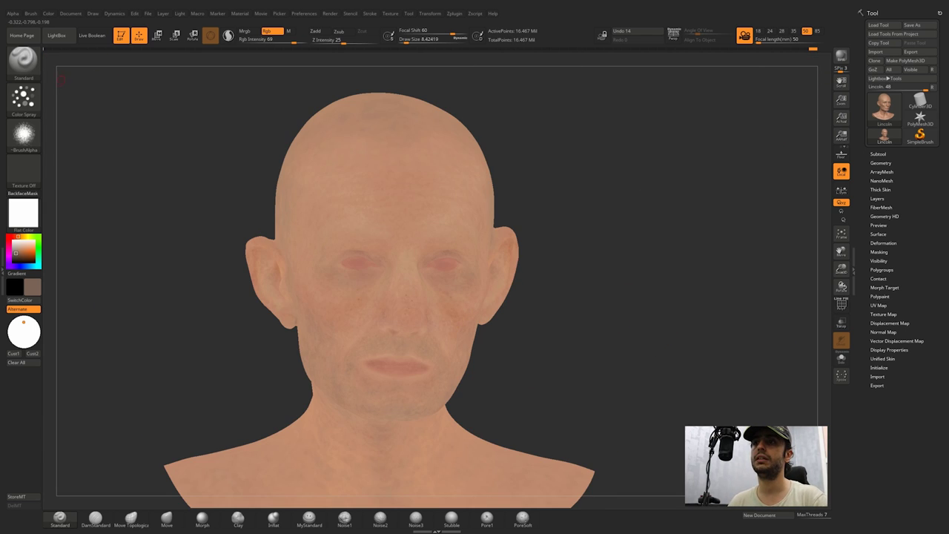
# Import the Lightning3 vein alpha and set the brush stroke to DragRect.
pyautogui.click(23, 133)
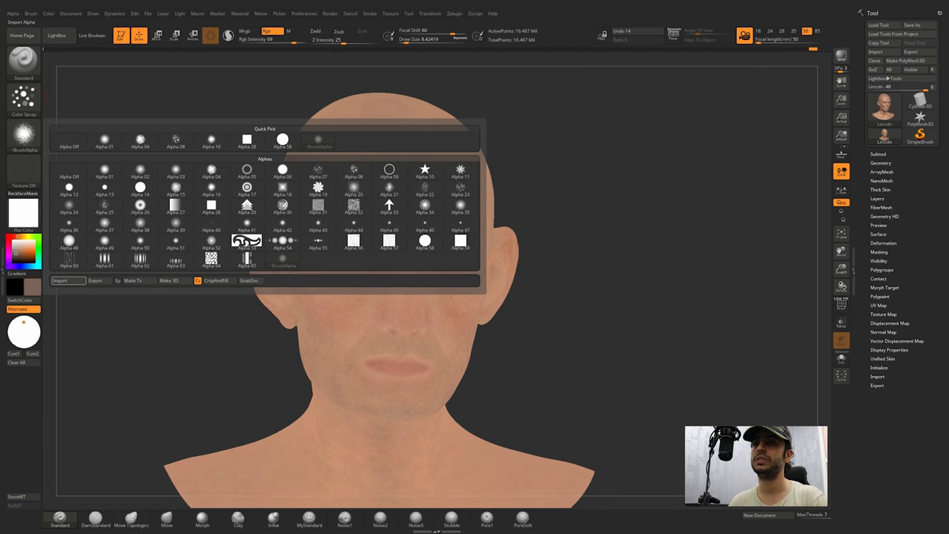
pyautogui.click(61, 280)
pyautogui.doubleClick(350, 152)
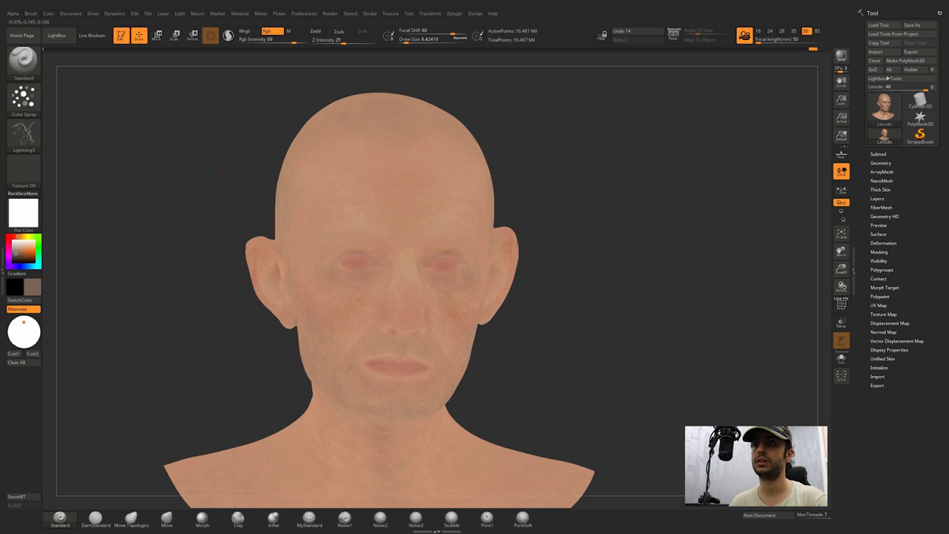
pyautogui.click(24, 101)
pyautogui.click(104, 104)
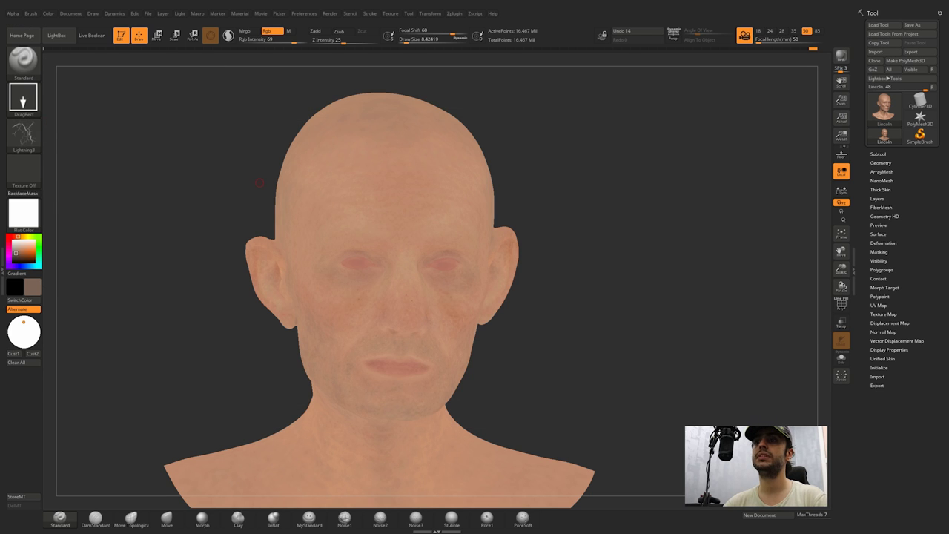
# Choose a muted red as the paint color for stamping veins around the eyes and nose.
pyautogui.keyDown('ctrl'); pyautogui.moveTo(389, 242); pyautogui.dragTo(460, 303, button='right'); pyautogui.keyUp('ctrl')
pyautogui.press('c')
pyautogui.click(25, 258)
pyautogui.click(74, 290)
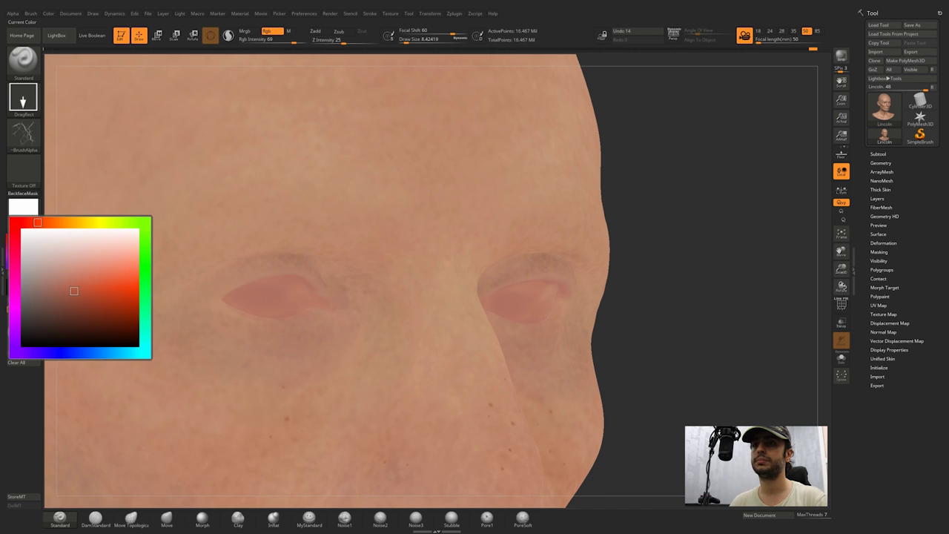
pyautogui.click(40, 222)
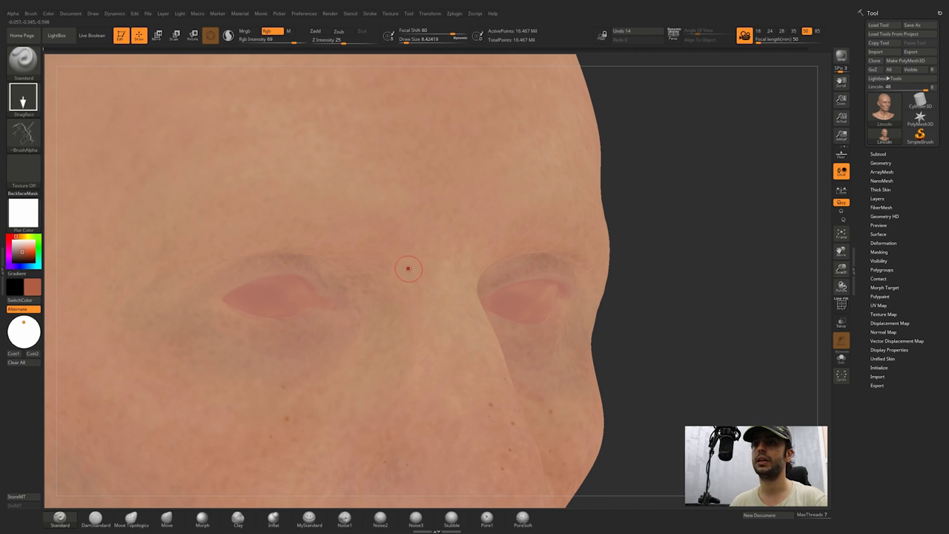
# Set the vein alpha's blur to 5, undoing the first test and stamping another vein between the brows.
pyautogui.click(12, 14)
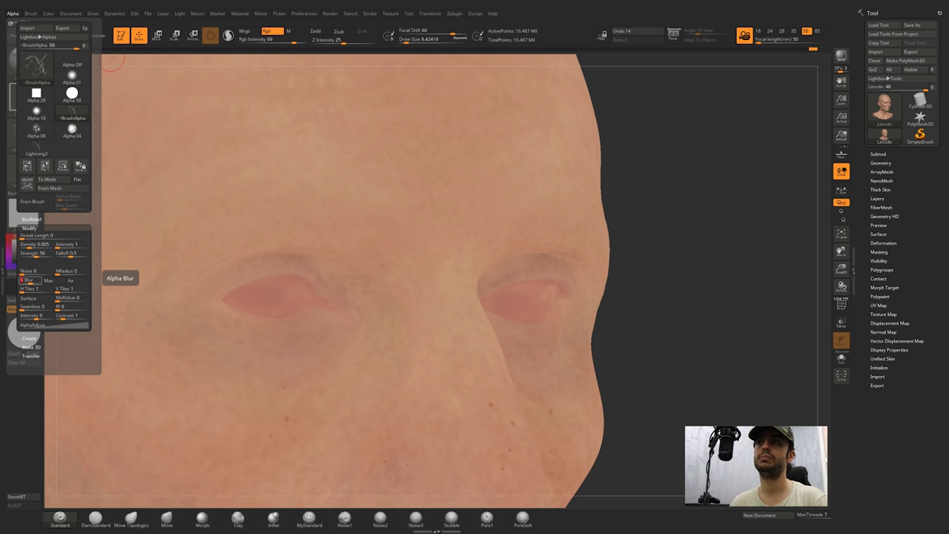
pyautogui.hotkey('ctrl', 'z')
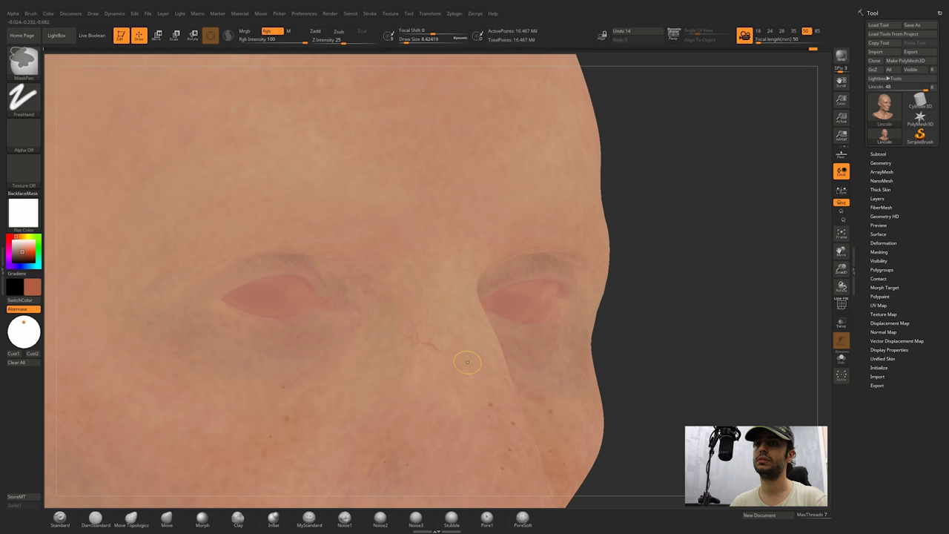
pyautogui.click(12, 13)
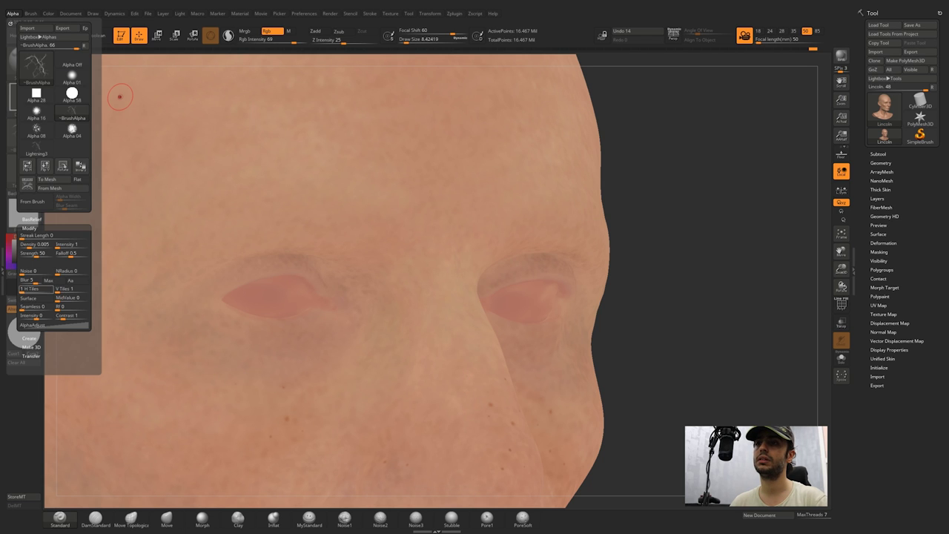
pyautogui.moveTo(453, 223); pyautogui.dragTo(457, 368)
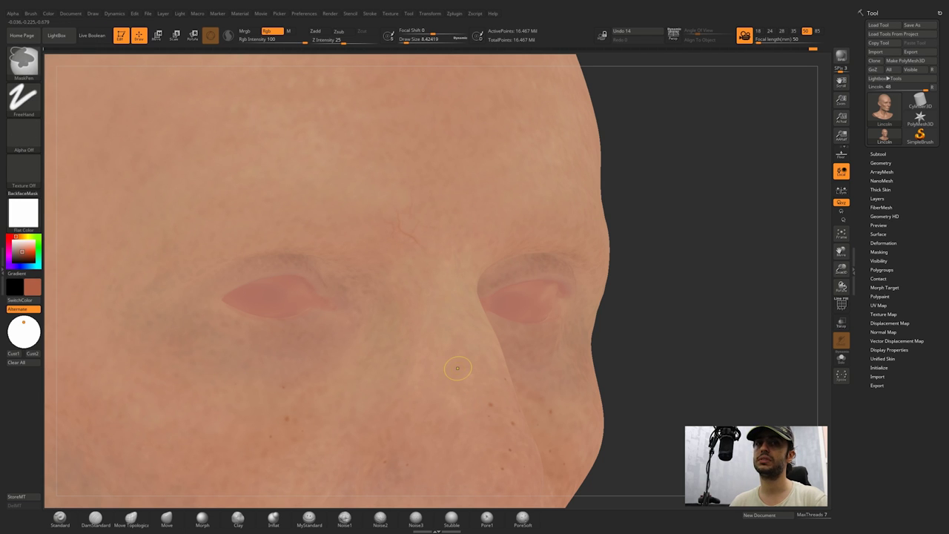
# Undo the test vein stamp on the nose and set the RGB intensity to 50.
pyautogui.moveTo(459, 368); pyautogui.dragTo(482, 370, button='right')
pyautogui.moveTo(482, 370)
pyautogui.keyDown('alt'); pyautogui.mouseDown(button='right')
pyautogui.moveTo(464, 211)
pyautogui.moveTo(438, 316)
pyautogui.mouseUp(button='right'); pyautogui.keyUp('alt')
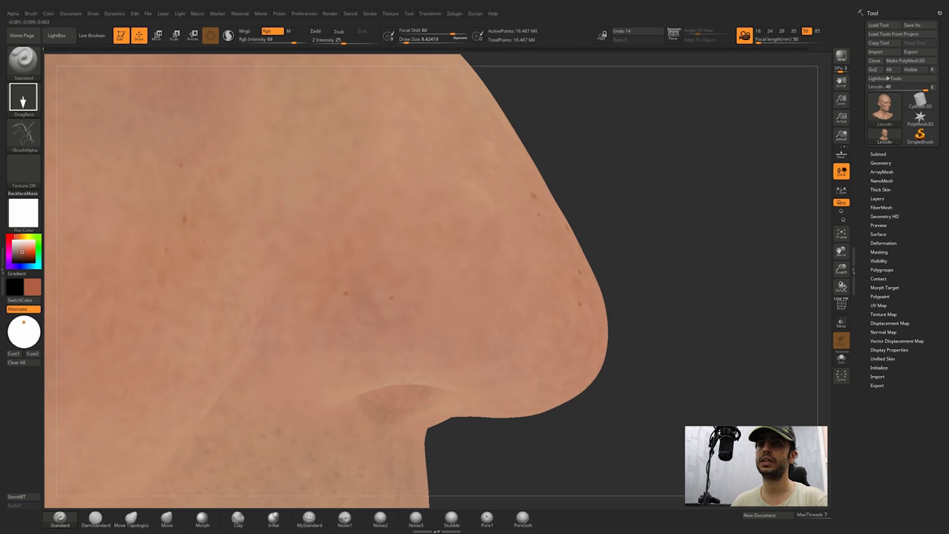
pyautogui.hotkey('ctrl', 'z')
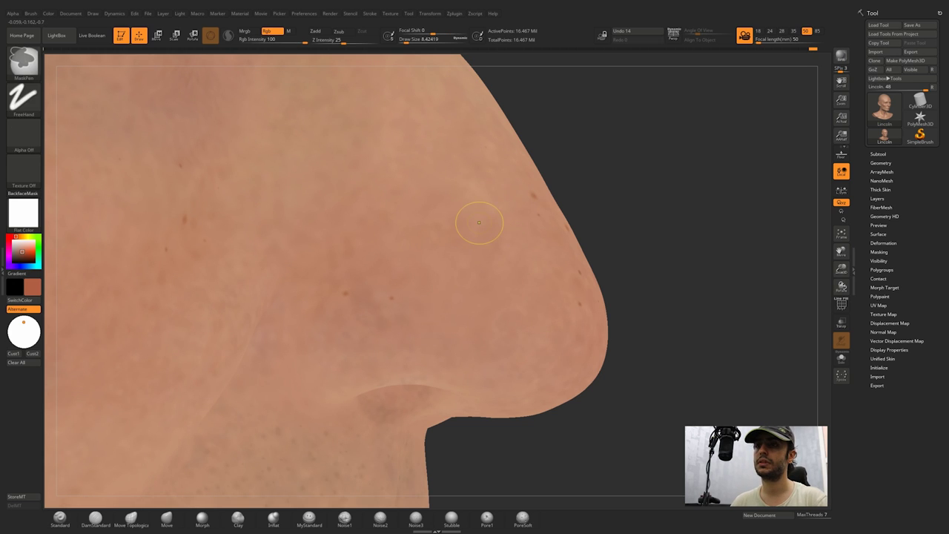
pyautogui.click(286, 40)
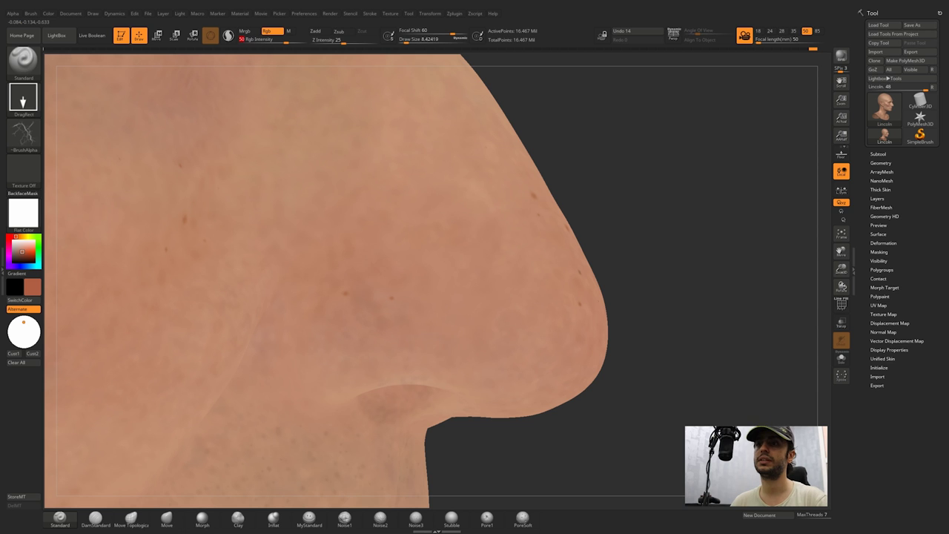
pyautogui.moveTo(652, 264); pyautogui.dragTo(531, 265, button='right')
pyautogui.moveTo(447, 265); pyautogui.dragTo(409, 257, button='right')
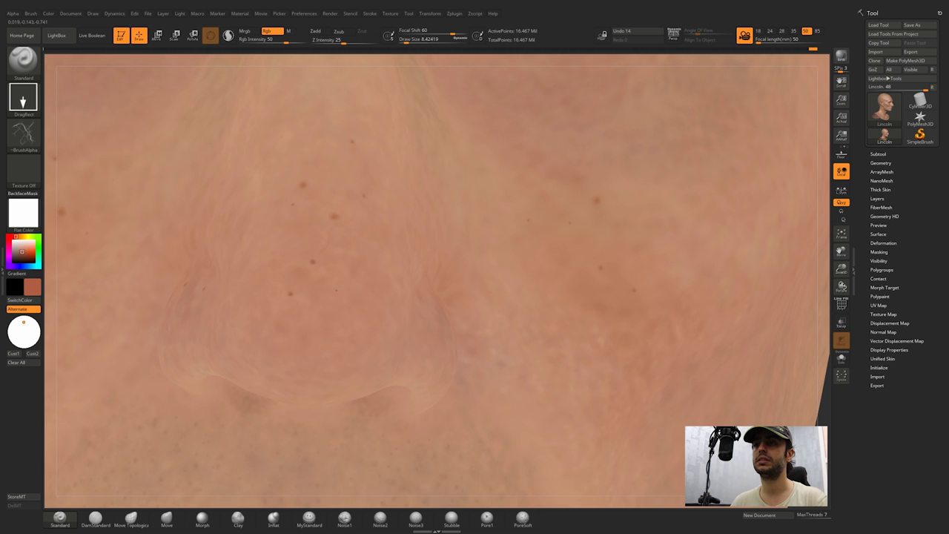
# Inspect the painted skin around the nose, cheeks and both ears from several angles.
pyautogui.keyDown('ctrl'); pyautogui.moveTo(408, 260); pyautogui.dragTo(349, 205, button='right'); pyautogui.keyUp('ctrl')
pyautogui.keyDown('ctrl'); pyautogui.moveTo(477, 272); pyautogui.dragTo(418, 268, button='right'); pyautogui.keyUp('ctrl')
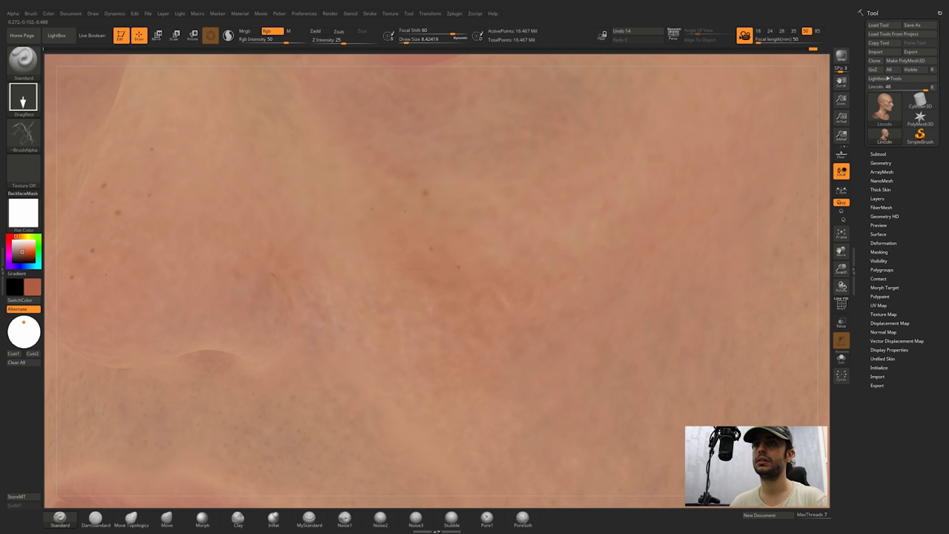
pyautogui.keyDown('alt'); pyautogui.moveTo(463, 318); pyautogui.dragTo(660, 184, button='right'); pyautogui.keyUp('alt')
pyautogui.keyDown('alt'); pyautogui.moveTo(356, 297); pyautogui.dragTo(653, 319, button='right'); pyautogui.keyUp('alt')
pyautogui.moveTo(415, 296); pyautogui.dragTo(564, 296, button='right')
pyautogui.keyDown('alt'); pyautogui.moveTo(445, 230); pyautogui.dragTo(482, 333, button='right'); pyautogui.keyUp('alt')
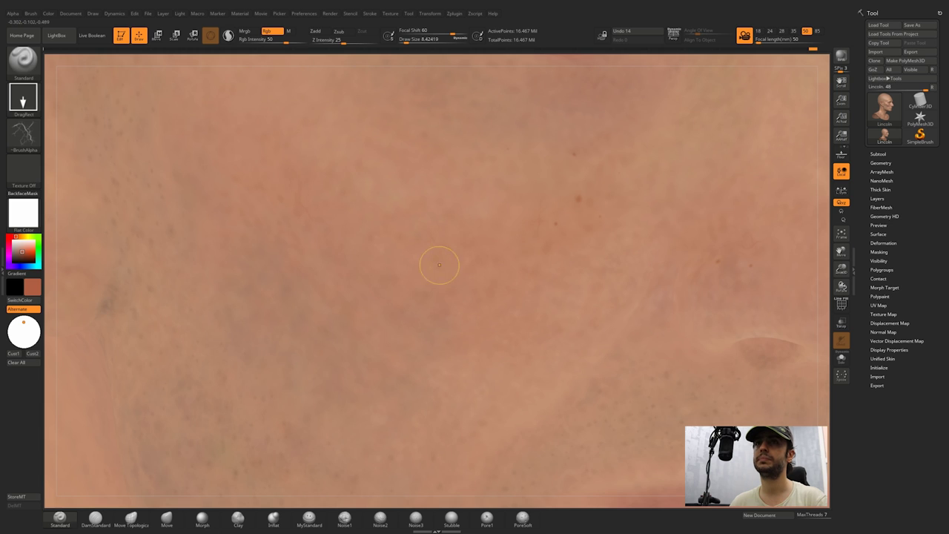
pyautogui.keyDown('ctrl'); pyautogui.moveTo(440, 265); pyautogui.dragTo(423, 178, button='right'); pyautogui.keyUp('ctrl')
pyautogui.keyDown('shift'); pyautogui.moveTo(297, 215); pyautogui.dragTo(379, 220, button='right'); pyautogui.keyUp('shift')
pyautogui.keyDown('ctrl'); pyautogui.moveTo(330, 200); pyautogui.dragTo(309, 250, button='right'); pyautogui.keyUp('ctrl')
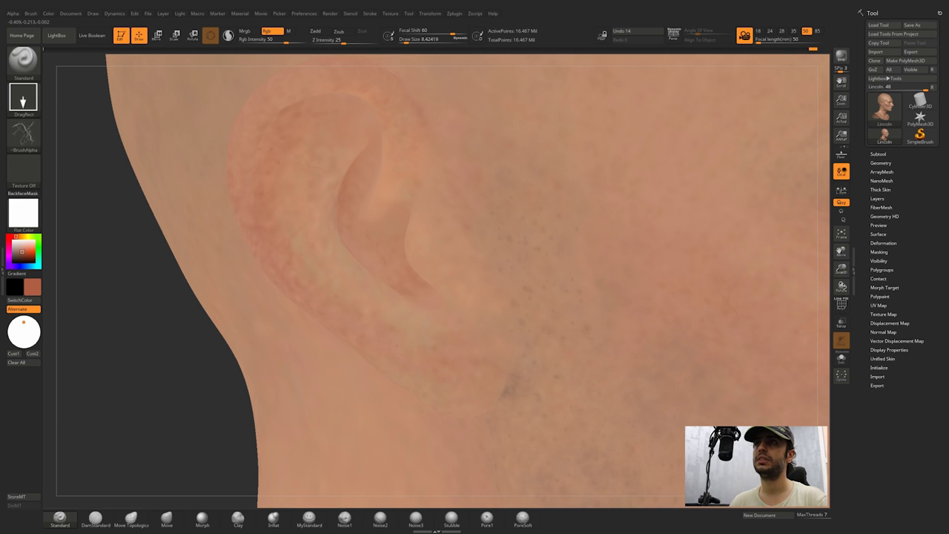
pyautogui.moveTo(479, 299); pyautogui.dragTo(434, 248, button='right')
pyautogui.moveTo(426, 186); pyautogui.dragTo(447, 171, button='right')
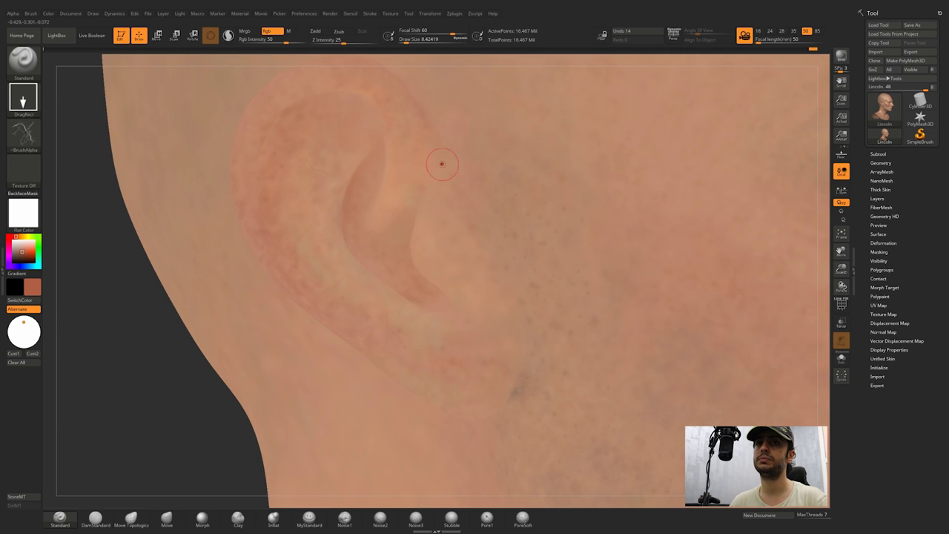
pyautogui.moveTo(202, 141); pyautogui.dragTo(267, 135, button='right')
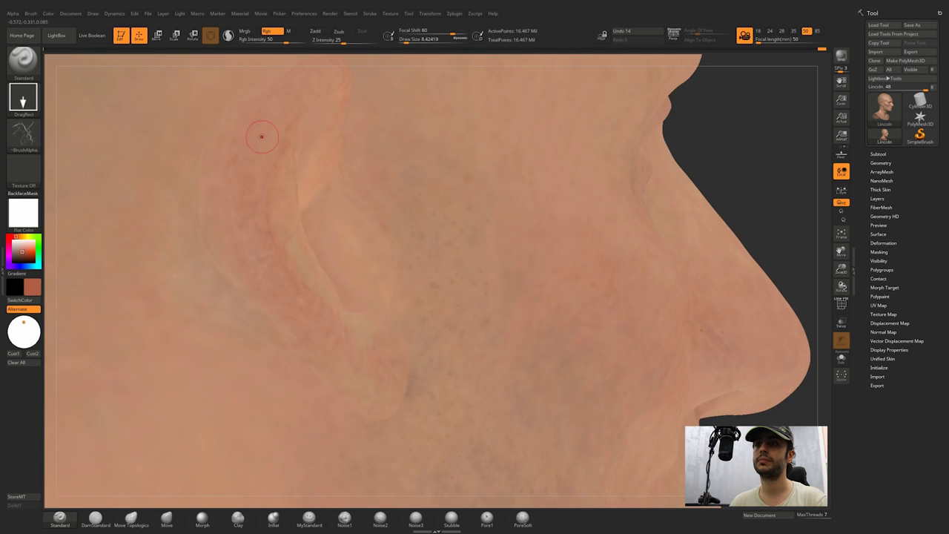
pyautogui.moveTo(268, 185); pyautogui.dragTo(356, 215, button='right')
pyautogui.keyDown('ctrl'); pyautogui.moveTo(471, 297); pyautogui.dragTo(304, 219, button='right'); pyautogui.keyUp('ctrl')
pyautogui.keyDown('alt'); pyautogui.moveTo(701, 245); pyautogui.dragTo(444, 217, button='right'); pyautogui.keyUp('alt')
pyautogui.moveTo(445, 217)
pyautogui.keyDown('ctrl'); pyautogui.mouseDown(button='right')
pyautogui.moveTo(511, 265)
pyautogui.moveTo(389, 217)
pyautogui.mouseUp(button='right'); pyautogui.keyUp('ctrl')
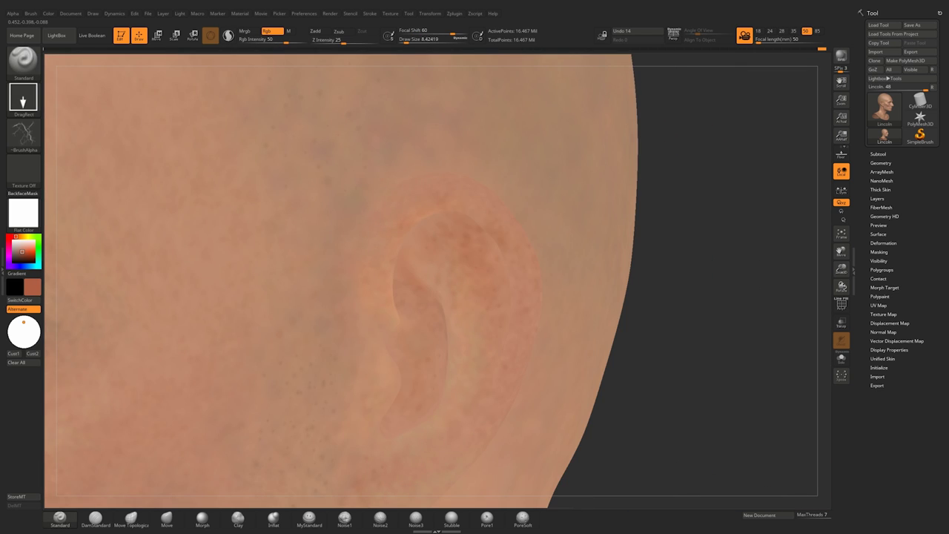
pyautogui.keyDown('alt'); pyautogui.moveTo(389, 218); pyautogui.dragTo(450, 70, button='right'); pyautogui.keyUp('alt')
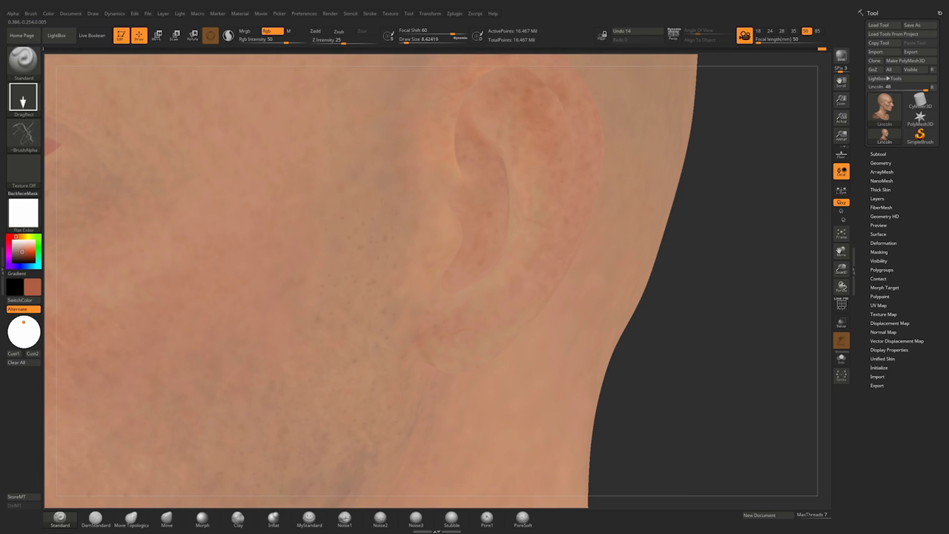
pyautogui.moveTo(549, 141); pyautogui.dragTo(597, 139, button='right')
pyautogui.moveTo(541, 174); pyautogui.dragTo(564, 256, button='right')
# Choose a darker, less saturated red as the paint color for the veins around the eyes and nose.
pyautogui.moveTo(25, 241)
pyautogui.click(30, 220)
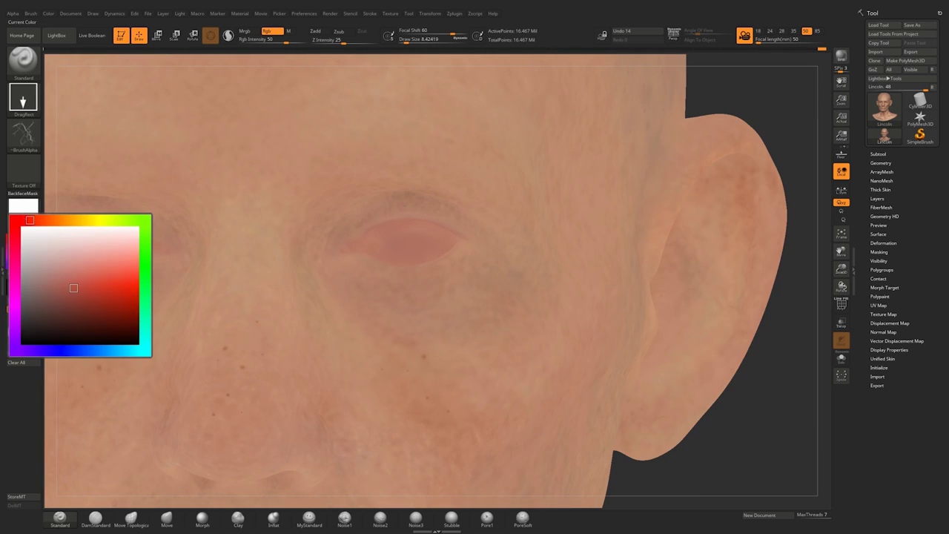
pyautogui.click(65, 298)
pyautogui.keyDown('ctrl'); pyautogui.moveTo(391, 160); pyautogui.dragTo(397, 204, button='right'); pyautogui.keyUp('ctrl')
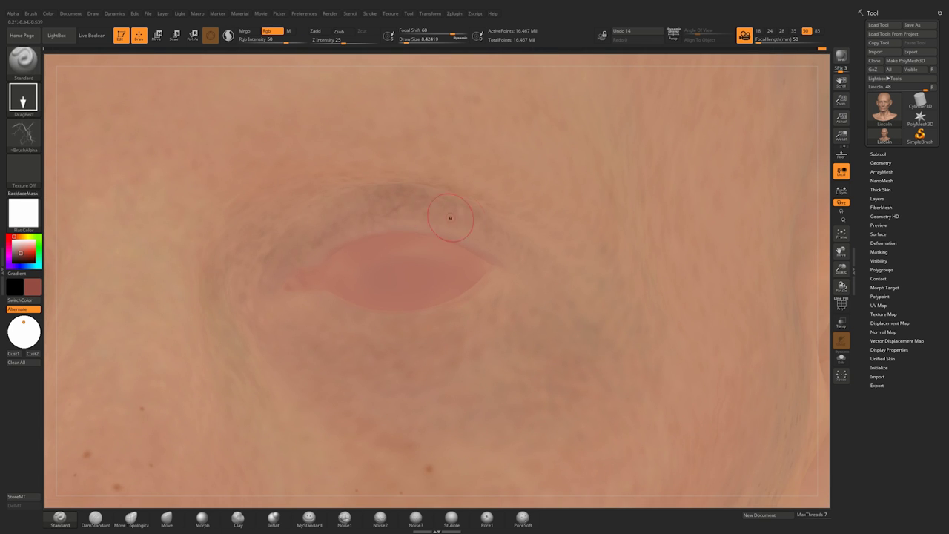
pyautogui.moveTo(459, 221); pyautogui.dragTo(242, 178, button='right')
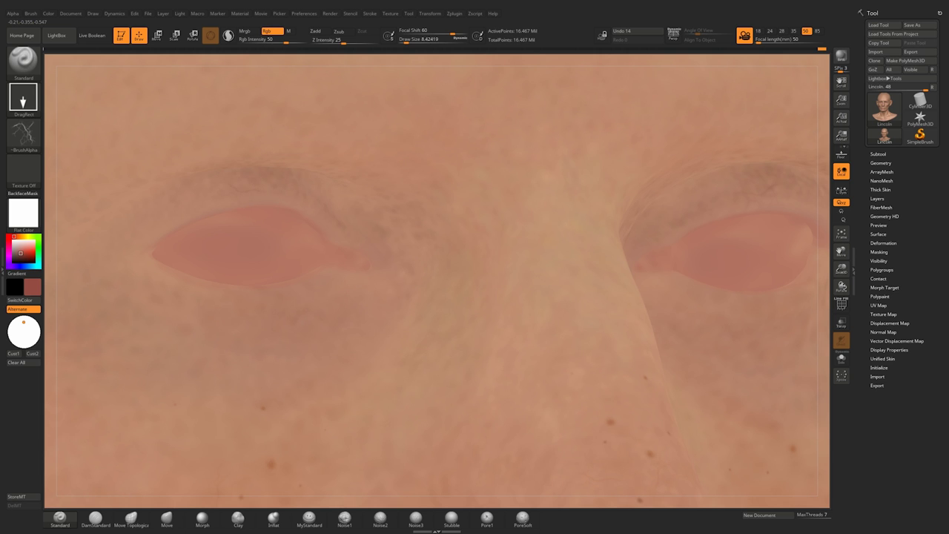
pyautogui.moveTo(320, 299); pyautogui.dragTo(364, 299, button='right')
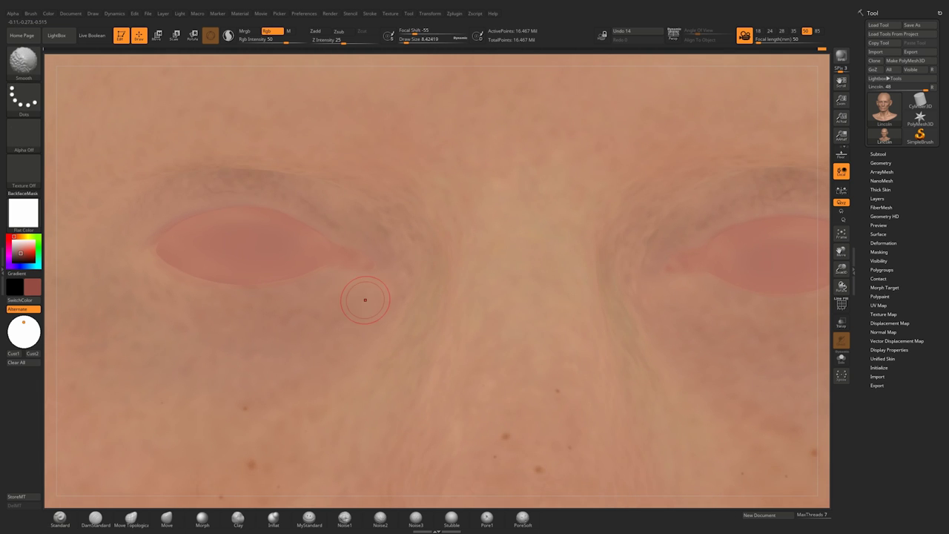
pyautogui.moveTo(543, 280)
pyautogui.keyDown('ctrl'); pyautogui.mouseDown(button='right')
pyautogui.moveTo(395, 205)
pyautogui.moveTo(351, 146)
pyautogui.moveTo(440, 272)
pyautogui.mouseUp(button='right'); pyautogui.keyUp('ctrl')
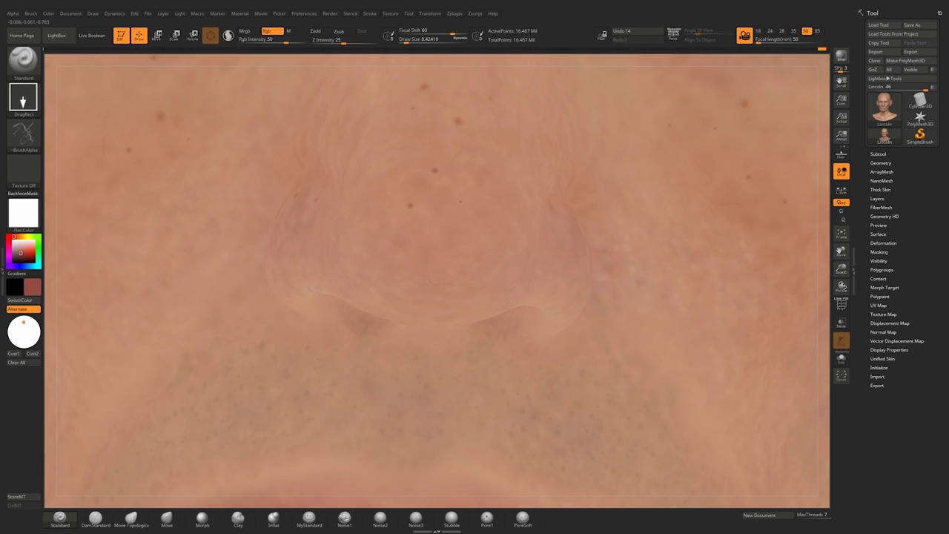
# Set the RGB intensity to 20 and stamp a faint vein on the tip of the nose.
pyautogui.click(269, 39)
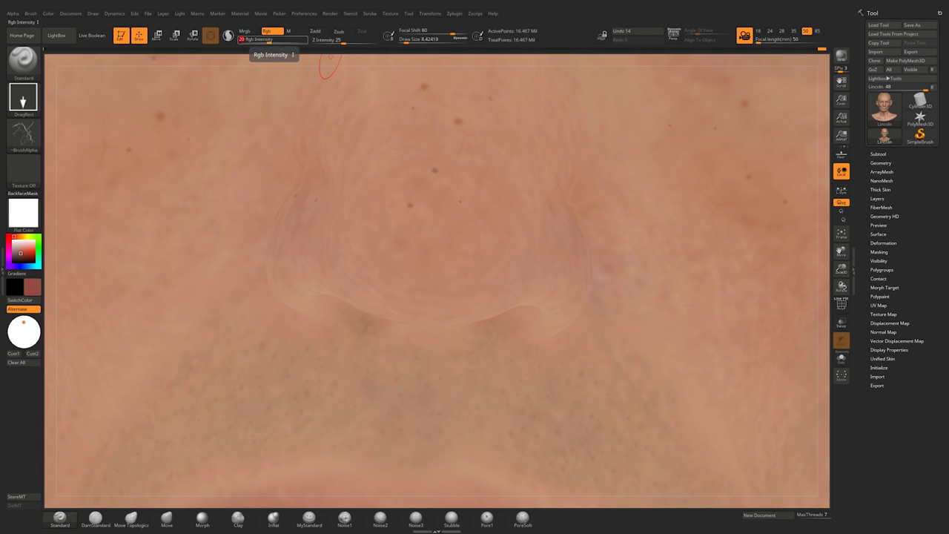
pyautogui.moveTo(440, 256); pyautogui.dragTo(474, 297)
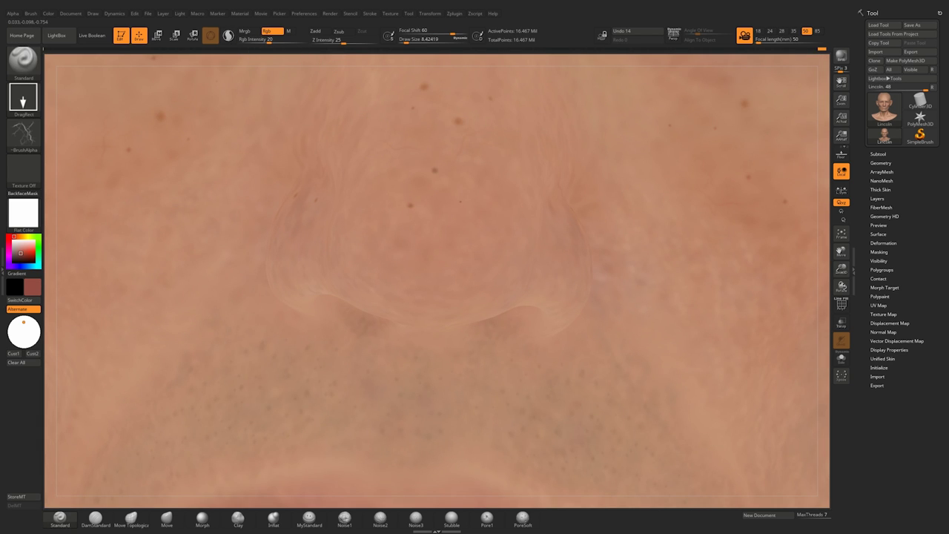
pyautogui.moveTo(608, 204); pyautogui.dragTo(510, 187, button='right')
pyautogui.moveTo(508, 282)
pyautogui.keyDown('shift'); pyautogui.mouseDown(button='right')
pyautogui.moveTo(457, 363)
pyautogui.moveTo(434, 284)
pyautogui.moveTo(421, 358)
pyautogui.mouseUp(button='right'); pyautogui.keyUp('shift')
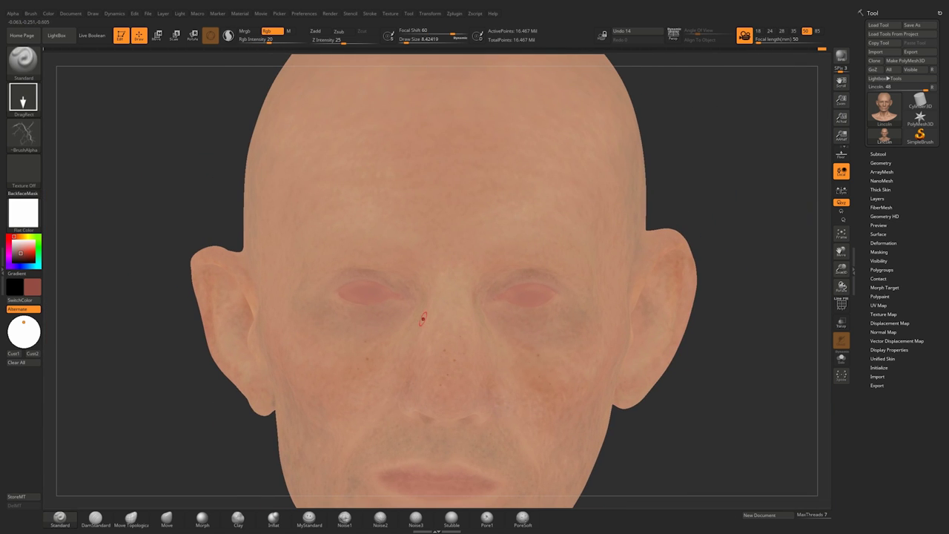
# Replace the vein alpha with Alpha 16 and set the brush stroke to Color Spray.
pyautogui.click(24, 136)
pyautogui.click(69, 140)
pyautogui.click(23, 99)
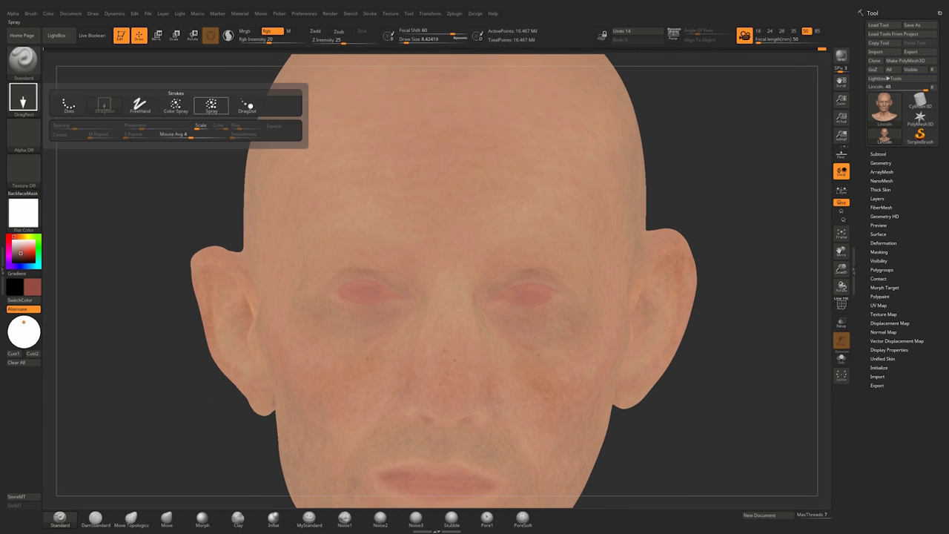
pyautogui.click(178, 105)
pyautogui.click(25, 135)
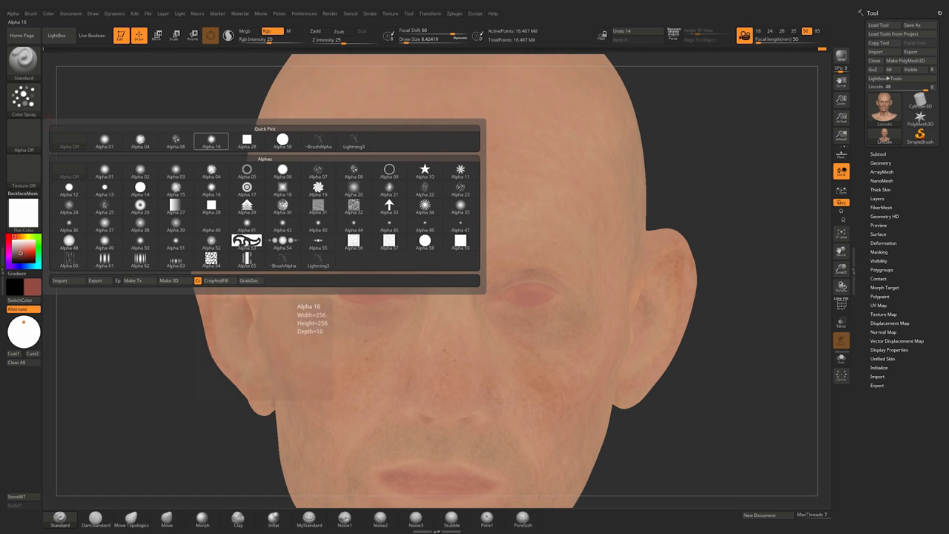
pyautogui.click(211, 140)
# Choose a darker, duller red for the eye area and set the draw size to about 7.5.
pyautogui.keyDown('ctrl'); pyautogui.moveTo(394, 305); pyautogui.dragTo(415, 301, button='right'); pyautogui.keyUp('ctrl')
pyautogui.click(33, 287)
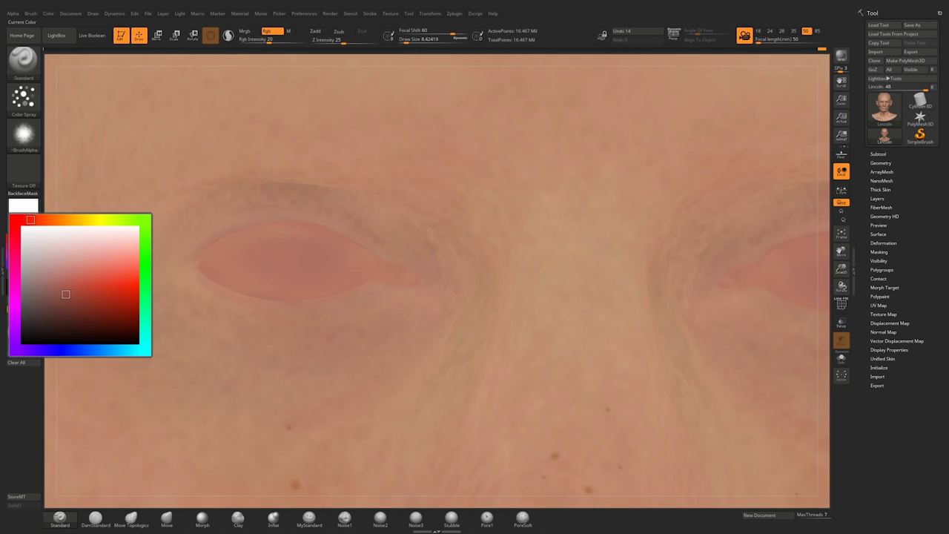
pyautogui.moveTo(55, 304); pyautogui.dragTo(53, 301)
pyautogui.press('space')
pyautogui.moveTo(387, 312); pyautogui.dragTo(393, 312)
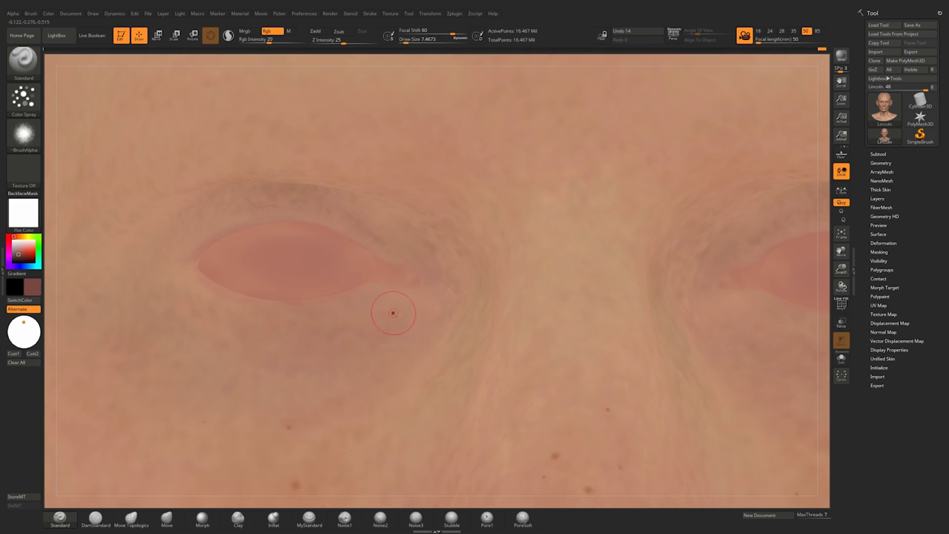
# Set the RGB intensity to 60 and spray dark red mottling beneath the inner corners of the eyes.
pyautogui.click(274, 40)
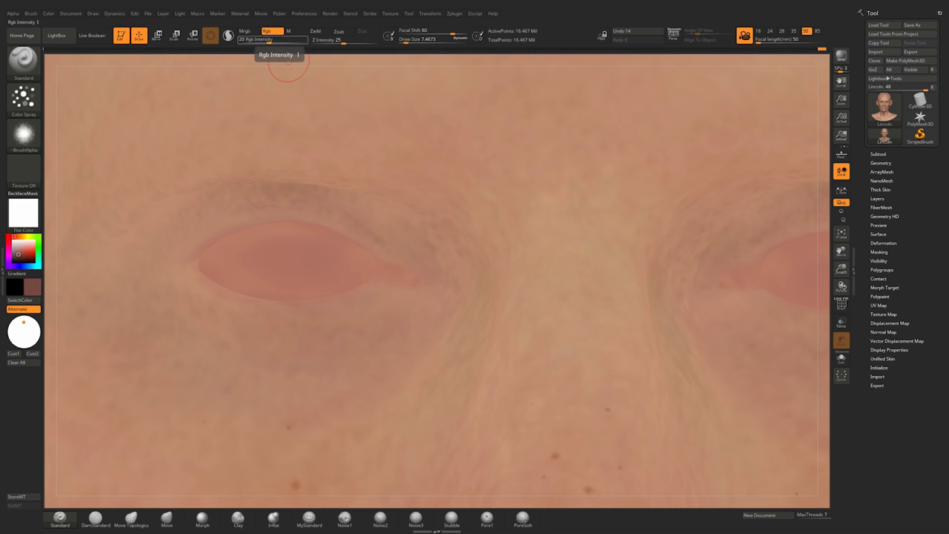
pyautogui.write('60')
pyautogui.press('space')
pyautogui.moveTo(407, 322); pyautogui.dragTo(380, 340)
pyautogui.press('shift')
pyautogui.press('space')
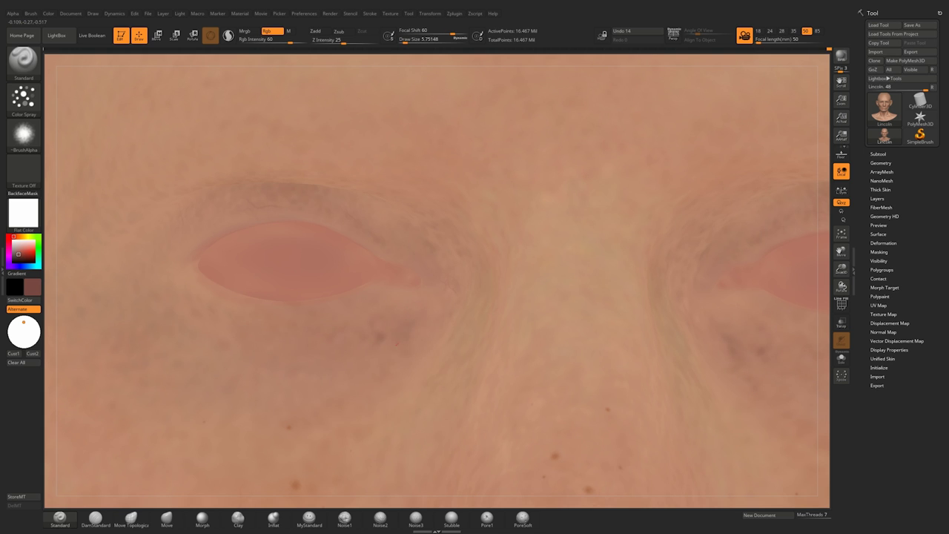
# Sample a skin tone beside the eye and spray it over the dark under-eye mottling with a draw size of about 5.
pyautogui.keyDown('alt'); pyautogui.moveTo(341, 352); pyautogui.dragTo(251, 259, button='right'); pyautogui.keyUp('alt')
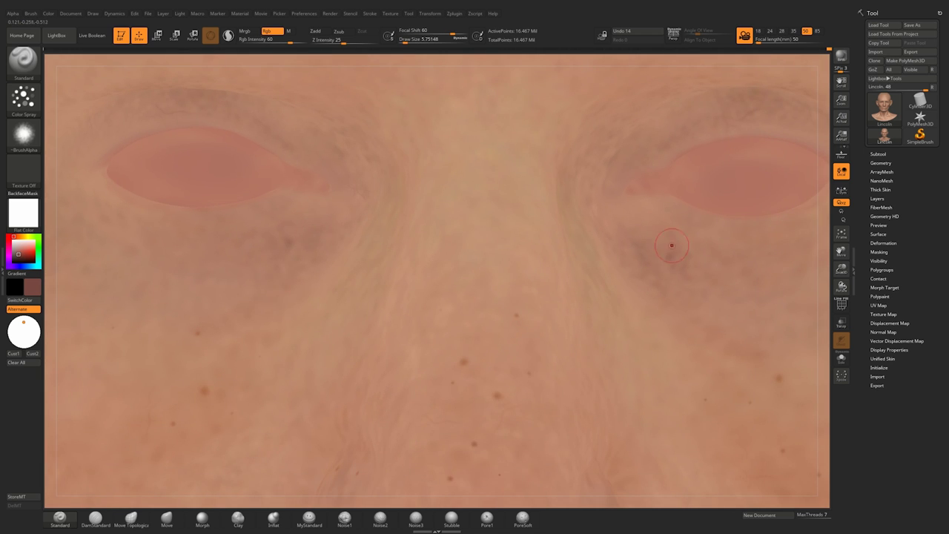
pyautogui.keyDown('alt'); pyautogui.moveTo(672, 246); pyautogui.dragTo(604, 257, button='right'); pyautogui.keyUp('alt')
pyautogui.press('c')
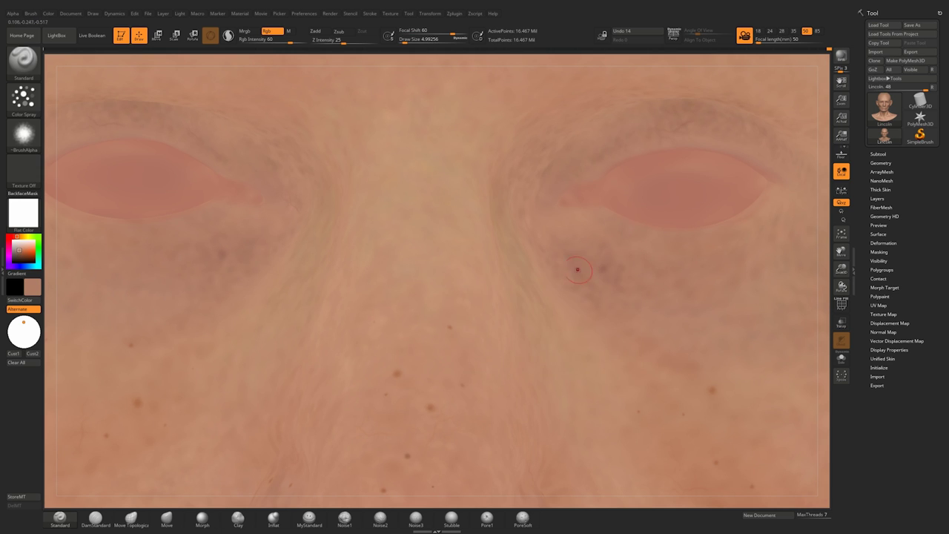
pyautogui.moveTo(604, 267); pyautogui.dragTo(622, 282)
# Set the draw size to about 8.4, sample the nearby skin color and spray it under the other eye to soften the mottling.
pyautogui.moveTo(393, 299)
pyautogui.keyDown('ctrl'); pyautogui.mouseDown(button='right')
pyautogui.moveTo(393, 186)
pyautogui.moveTo(312, 194)
pyautogui.moveTo(474, 196)
pyautogui.moveTo(419, 297)
pyautogui.moveTo(475, 346)
pyautogui.mouseUp(button='right'); pyautogui.keyUp('ctrl')
pyautogui.press('space')
pyautogui.click(418, 284)
pyautogui.keyDown('ctrl'); pyautogui.moveTo(475, 346); pyautogui.dragTo(473, 353, button='right'); pyautogui.keyUp('ctrl')
pyautogui.press('space')
pyautogui.click(452, 302)
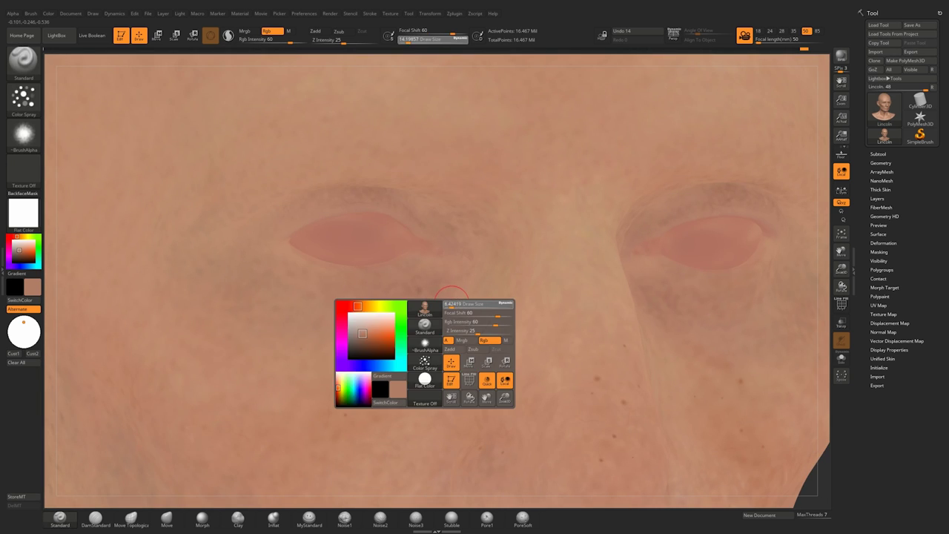
pyautogui.press('c')
pyautogui.moveTo(460, 296); pyautogui.dragTo(416, 315)
# Export the bust's polypaint texture with Multi Map Exporter as Face_Albedo in the Lincoln folder on the Desktop.
pyautogui.keyDown('ctrl'); pyautogui.moveTo(443, 369); pyautogui.dragTo(487, 257, button='right'); pyautogui.keyUp('ctrl')
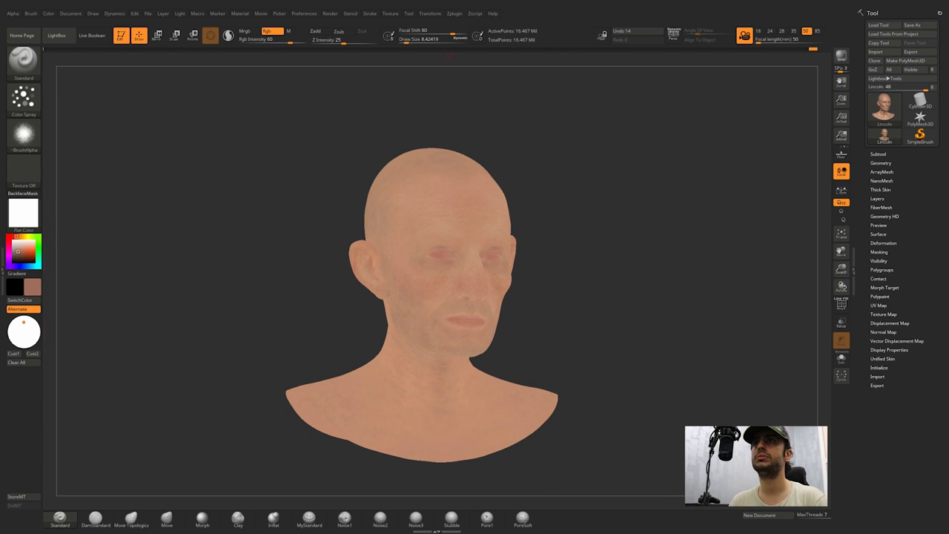
pyautogui.click(454, 14)
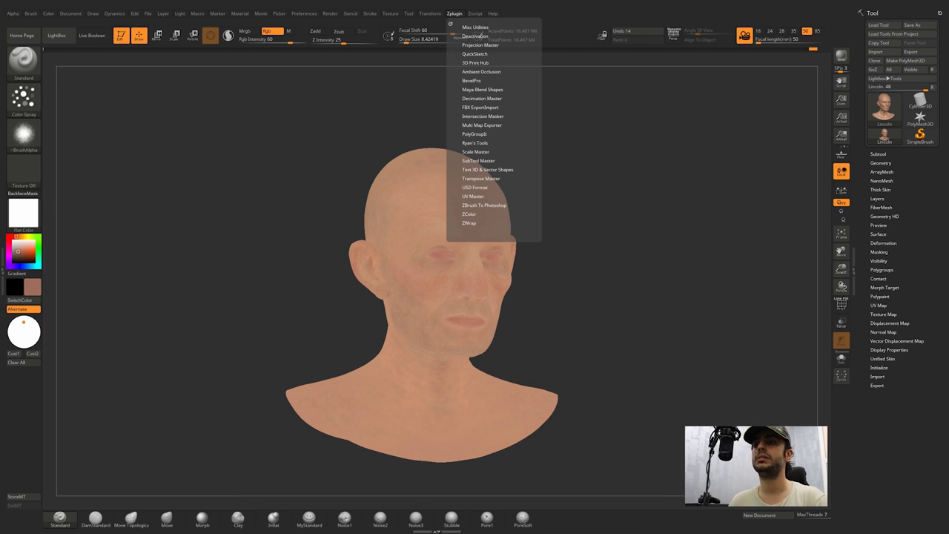
pyautogui.click(482, 125)
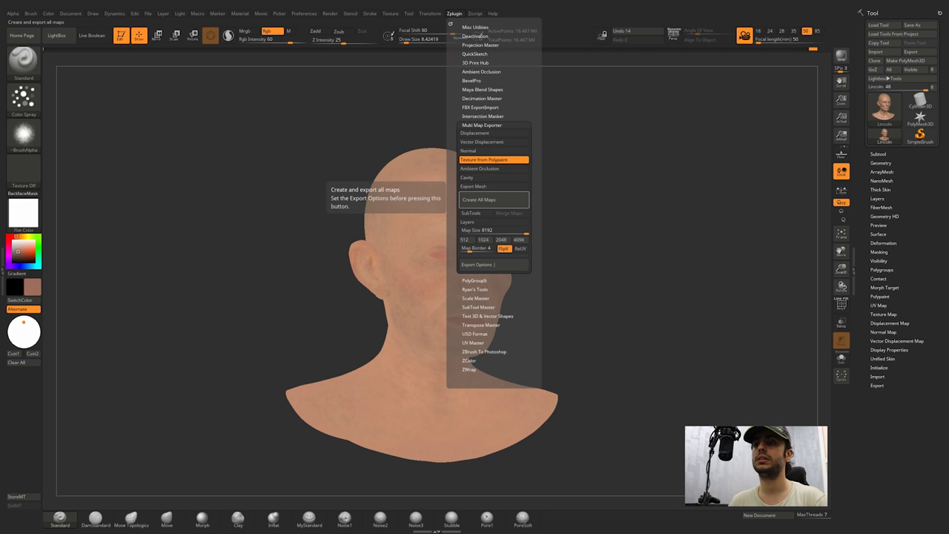
pyautogui.click(479, 200)
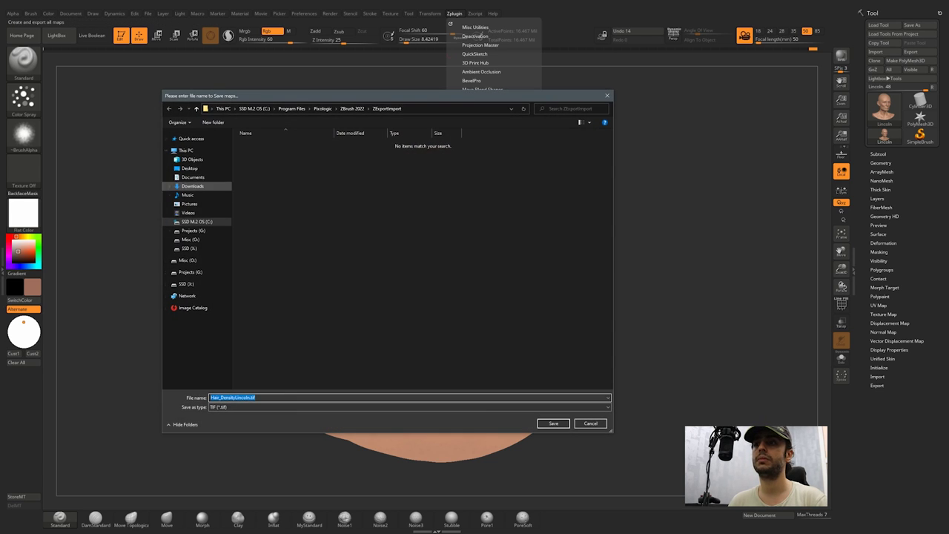
pyautogui.click(190, 168)
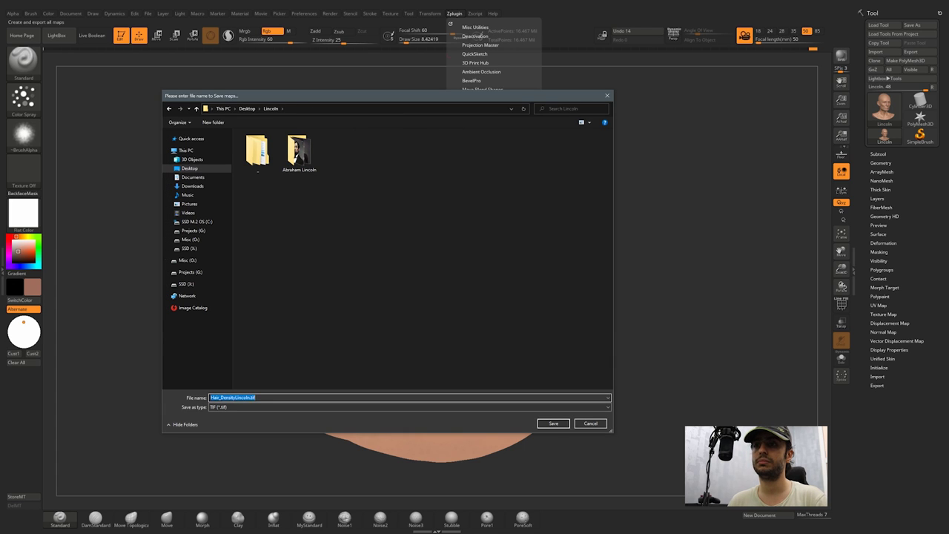
pyautogui.write('Face_Albedo')
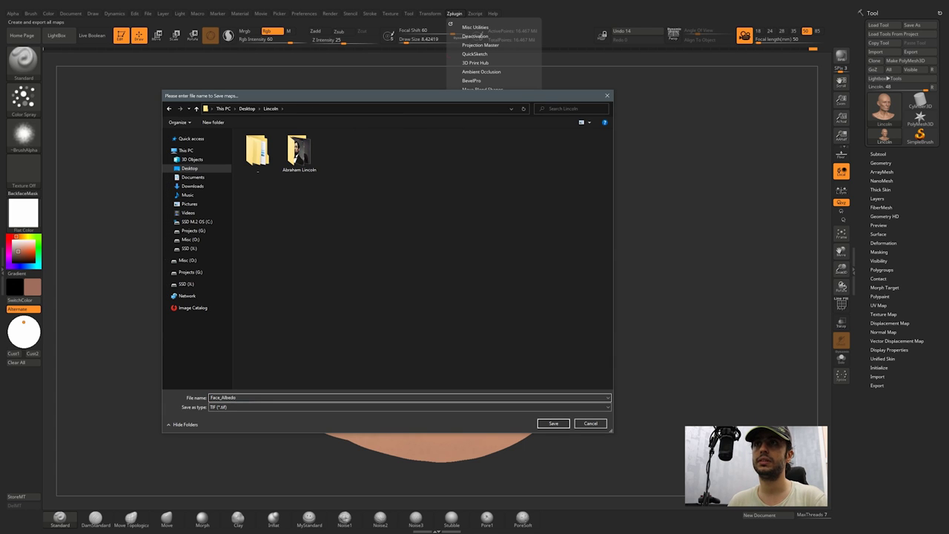
pyautogui.press('Return')
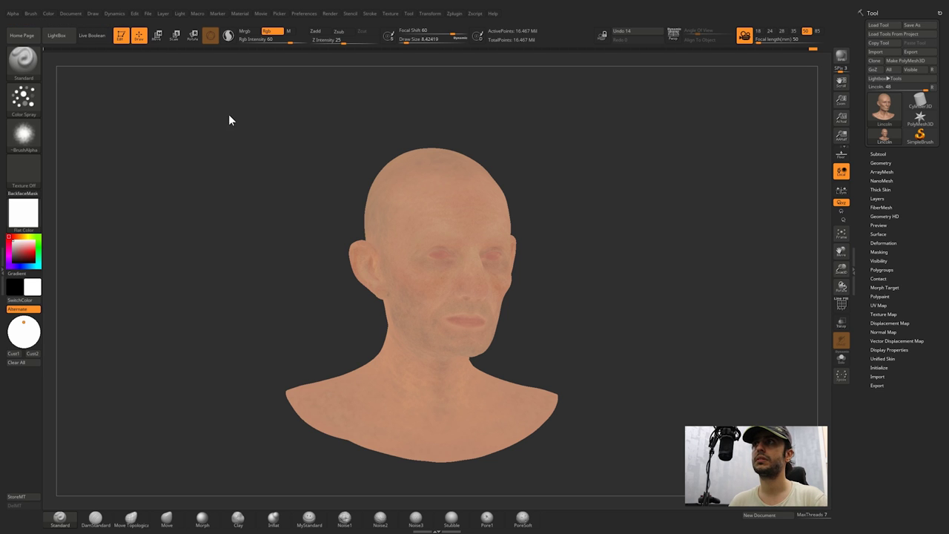
# Examine the exported face albedo texture in Photos, up close and in an enlarged window.
pyautogui.moveTo(353, 76); pyautogui.dragTo(362, 89)
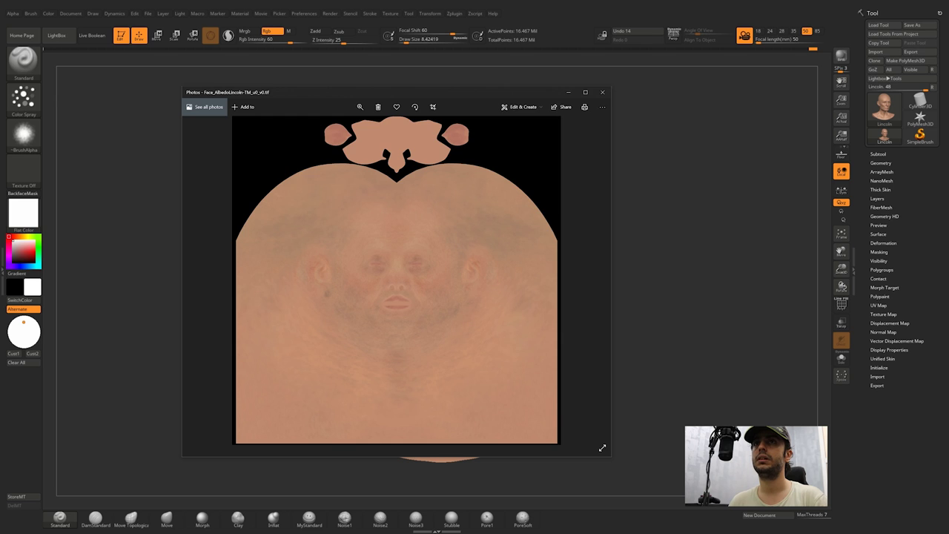
pyautogui.scroll(3, 362, 287)
pyautogui.moveTo(362, 287); pyautogui.dragTo(332, 310)
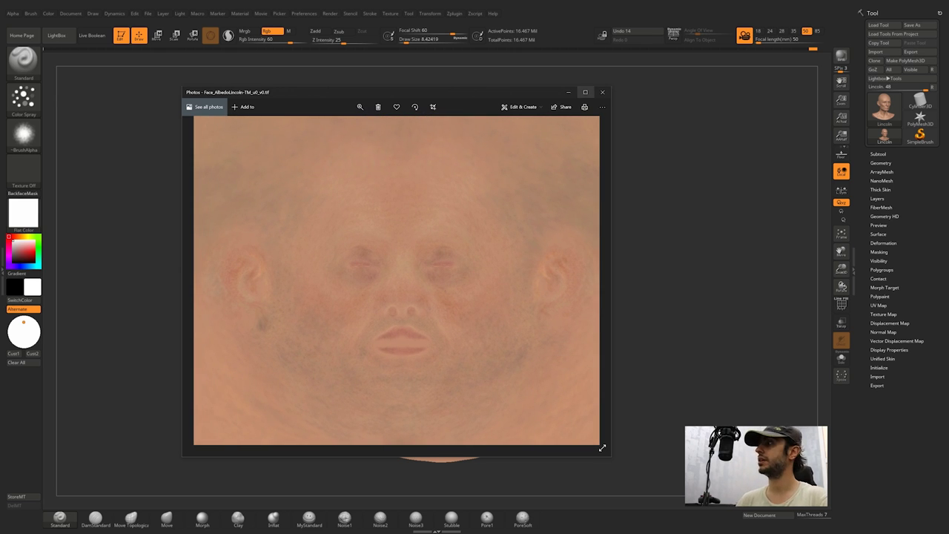
pyautogui.click(585, 92)
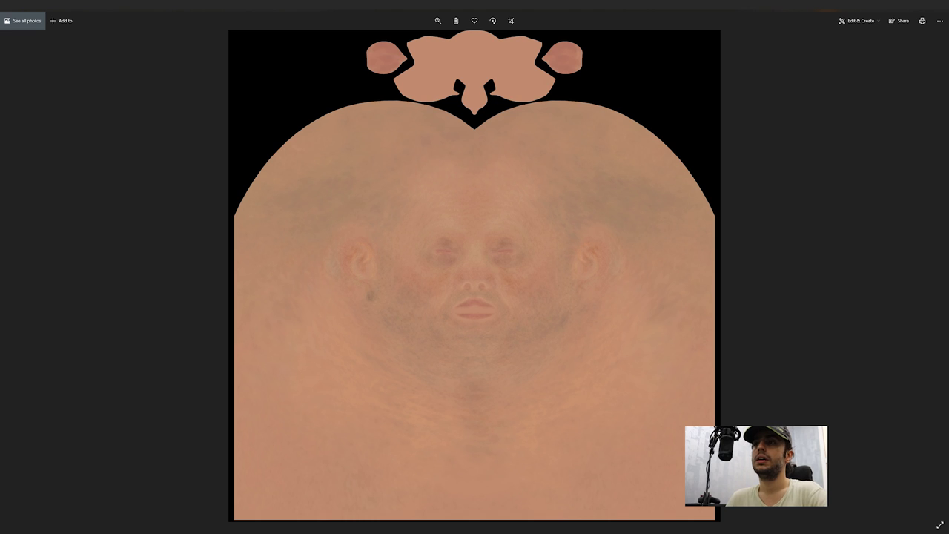